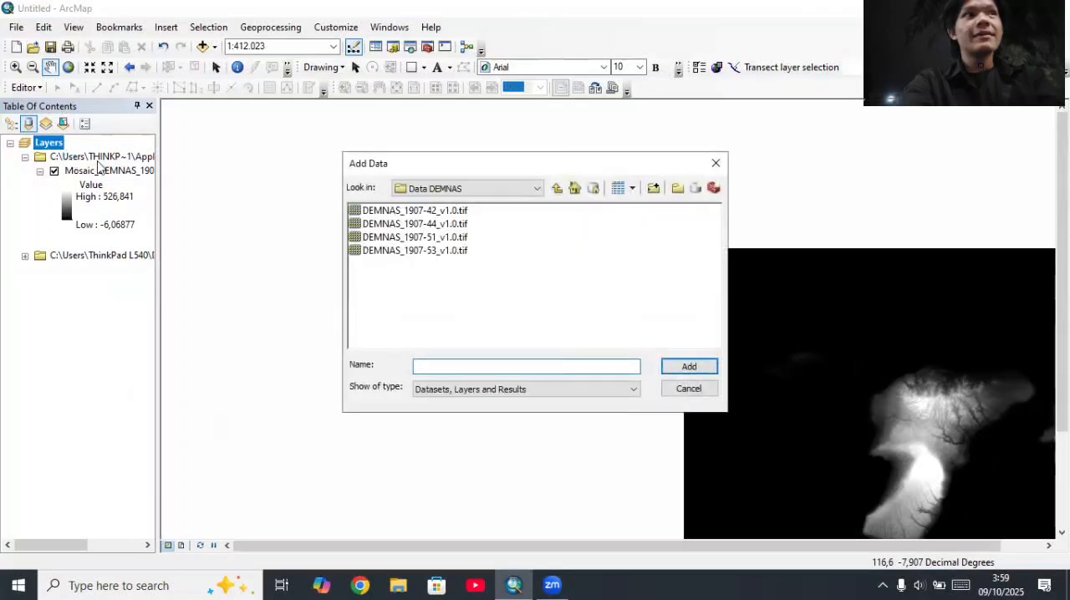
Step: Add the INDONESIA_KAB.shp shapefile to the map from the Praktikum SIG folder in Downloads
{"action": "left_click", "coordinate": [468, 188]}
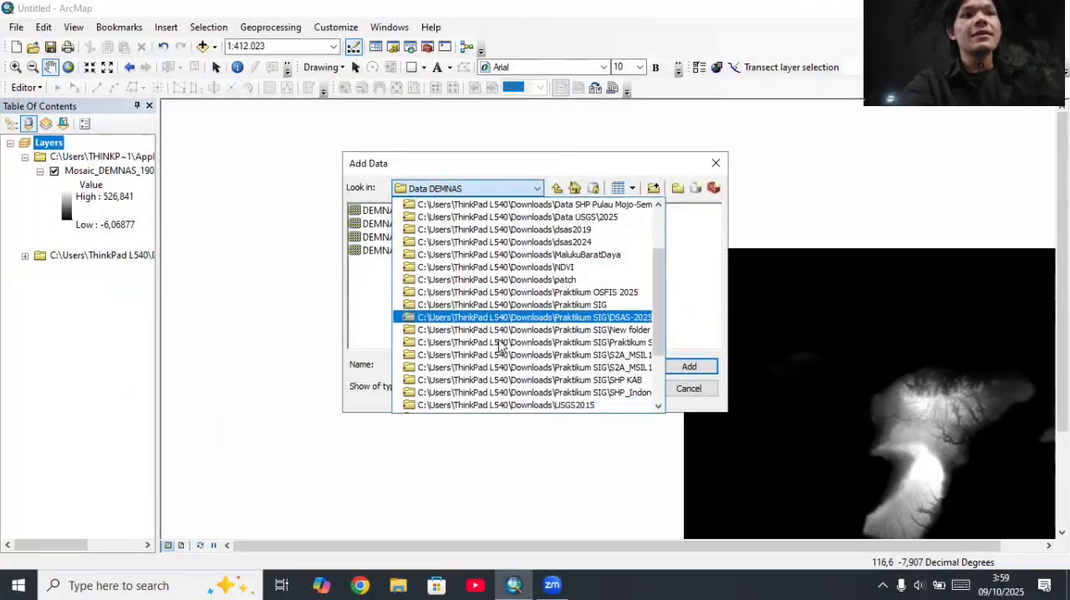
{"action": "scroll", "coordinate": [500, 343], "scroll_direction": "down", "scroll_amount": 2}
{"action": "left_click", "coordinate": [498, 330]}
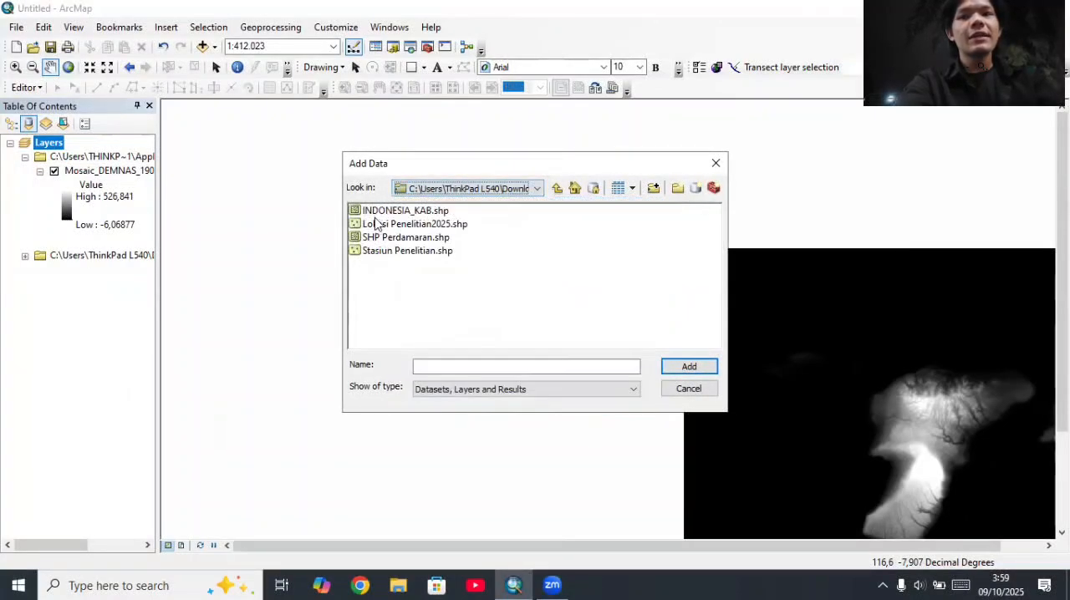
{"action": "left_click", "coordinate": [393, 210]}
{"action": "left_click", "coordinate": [685, 367]}
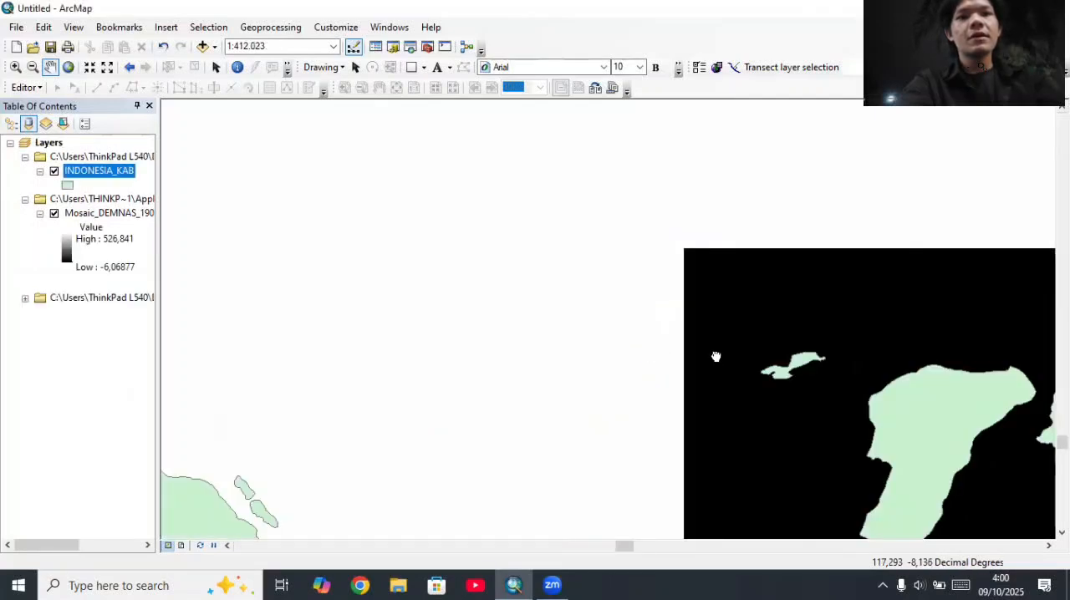
{"action": "left_click_drag", "start_coordinate": [642, 327], "coordinate": [597, 288]}
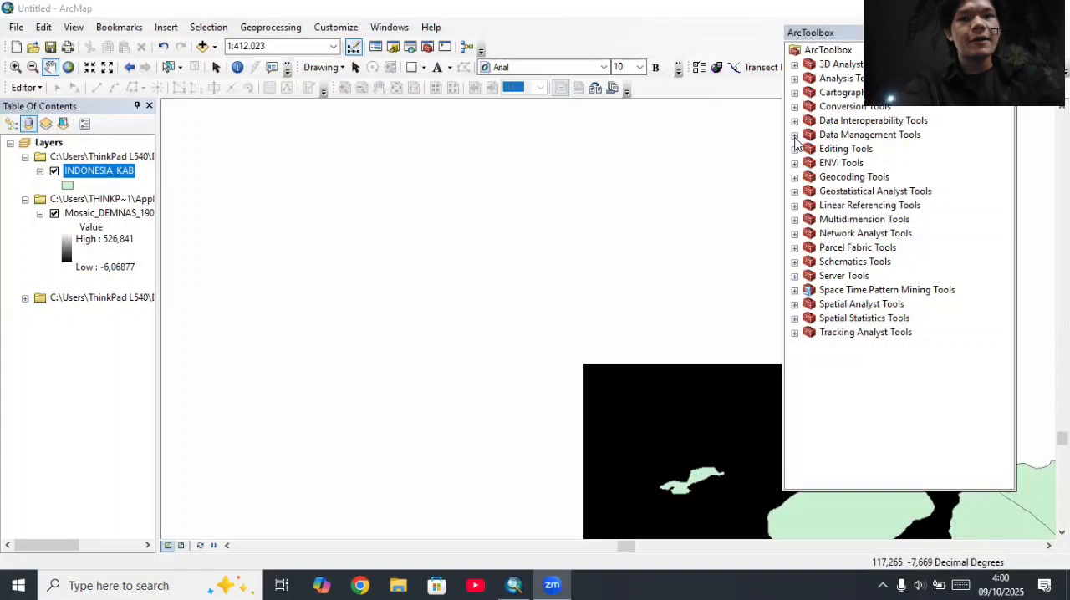
Step: Clip the Mosaic_DEMNAS_1907-42_v1.0.tif raster to the RBI25K_ADMINISTRASI_AR extent, using the input features as clipping geometry
{"action": "left_click", "coordinate": [795, 137]}
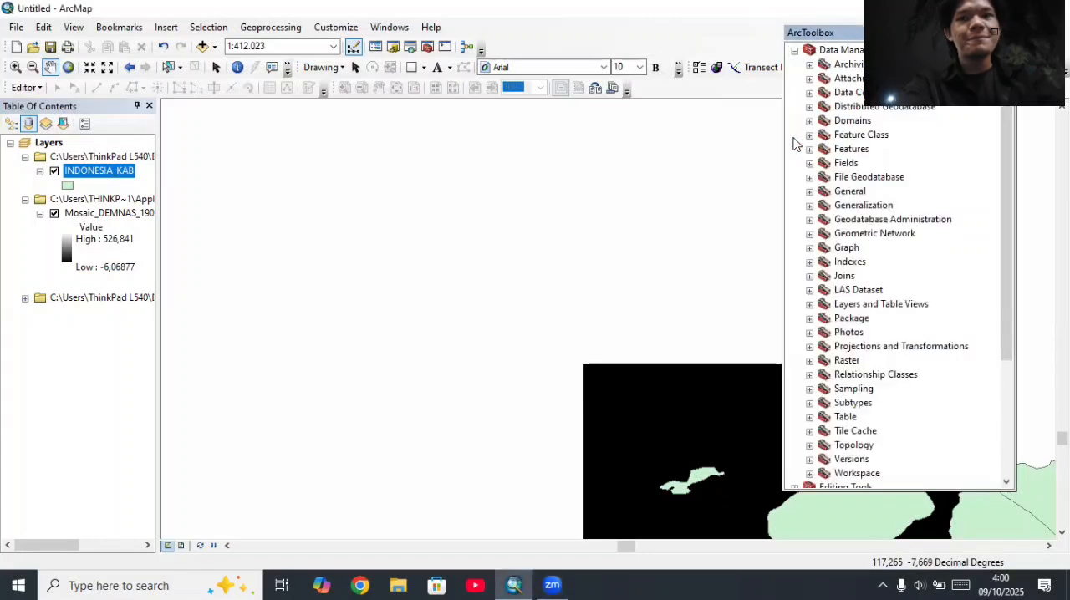
{"action": "scroll", "coordinate": [850, 236], "scroll_direction": "down", "scroll_amount": 2}
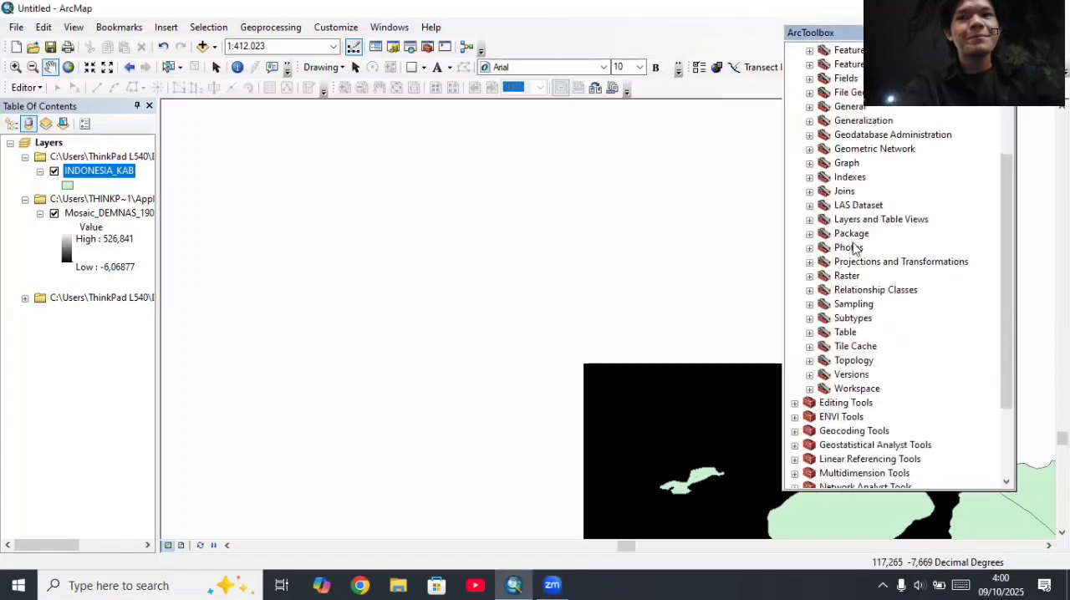
{"action": "left_click", "coordinate": [809, 275]}
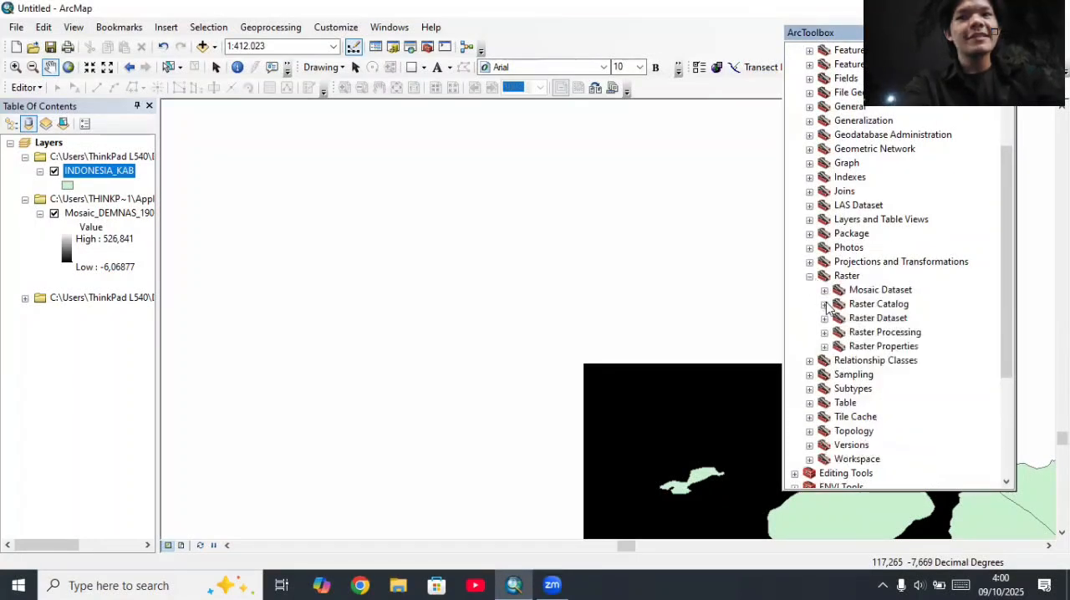
{"action": "left_click", "coordinate": [824, 332]}
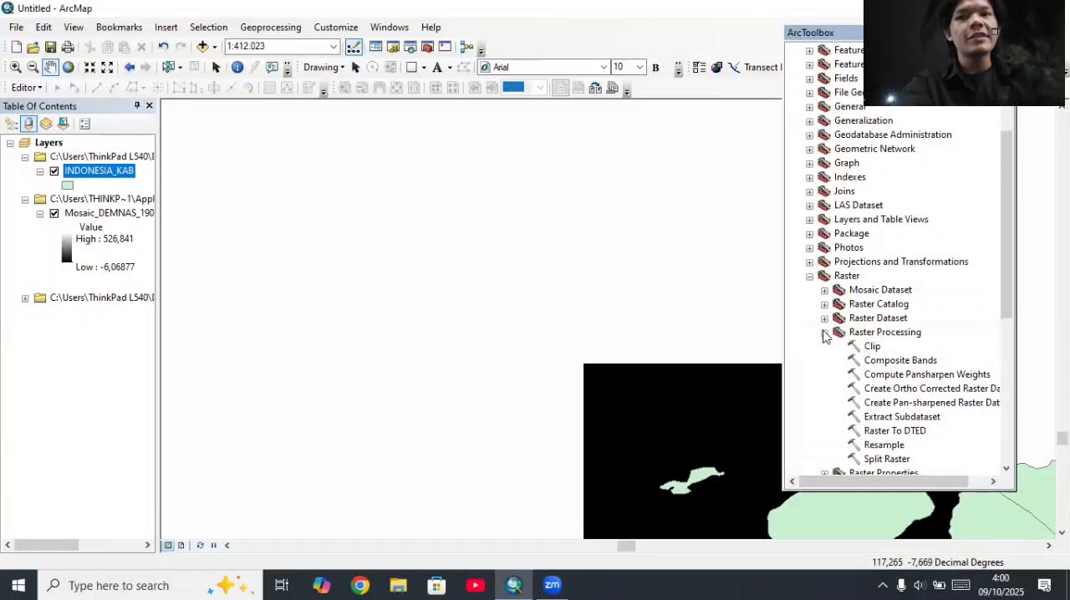
{"action": "double_click", "coordinate": [869, 347]}
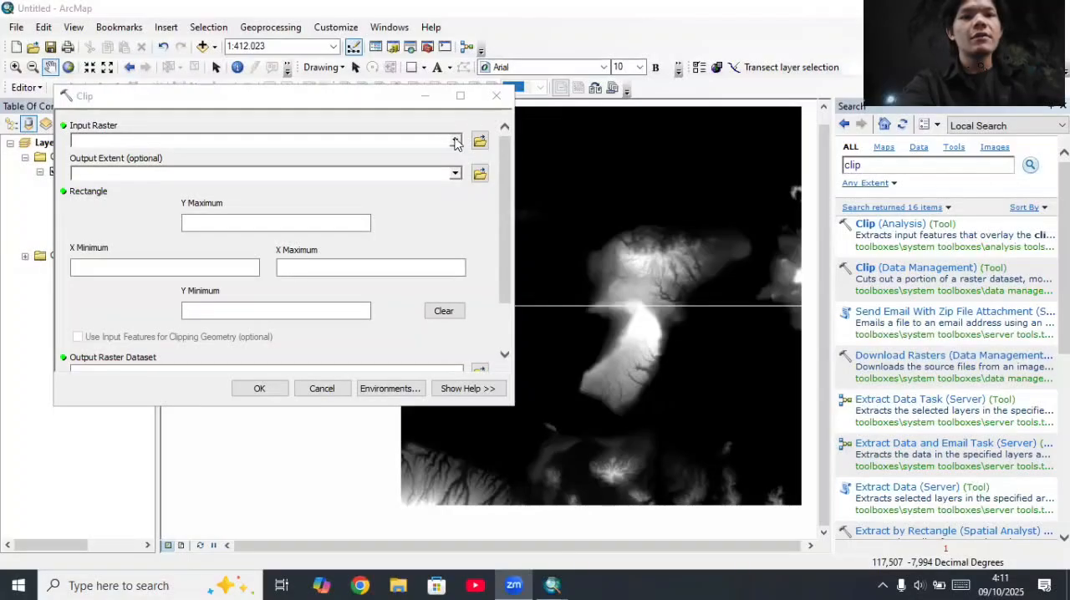
{"action": "left_click", "coordinate": [456, 141]}
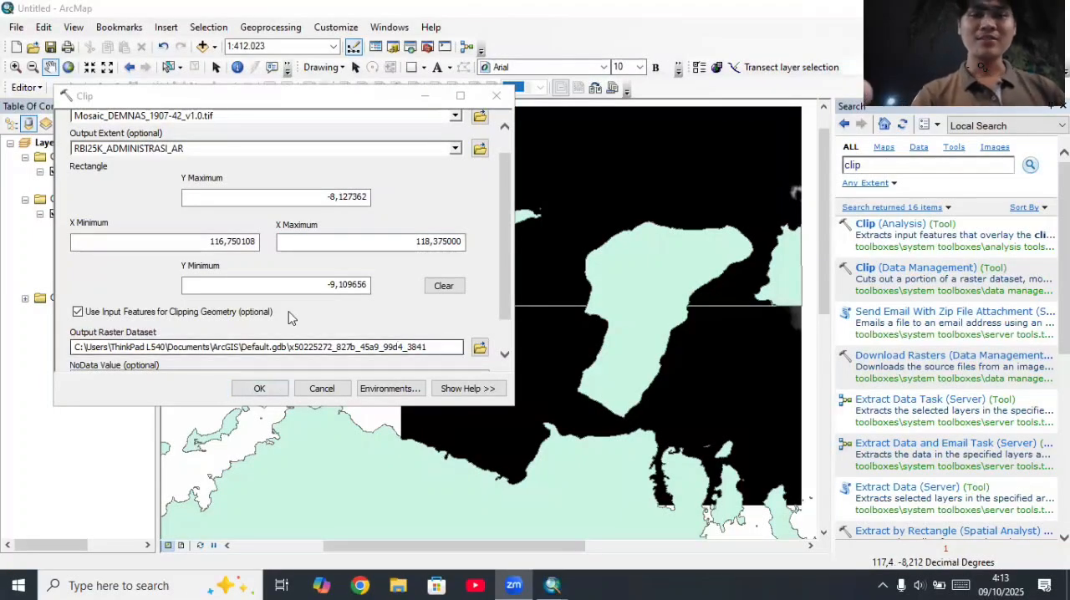
{"action": "left_click", "coordinate": [255, 388]}
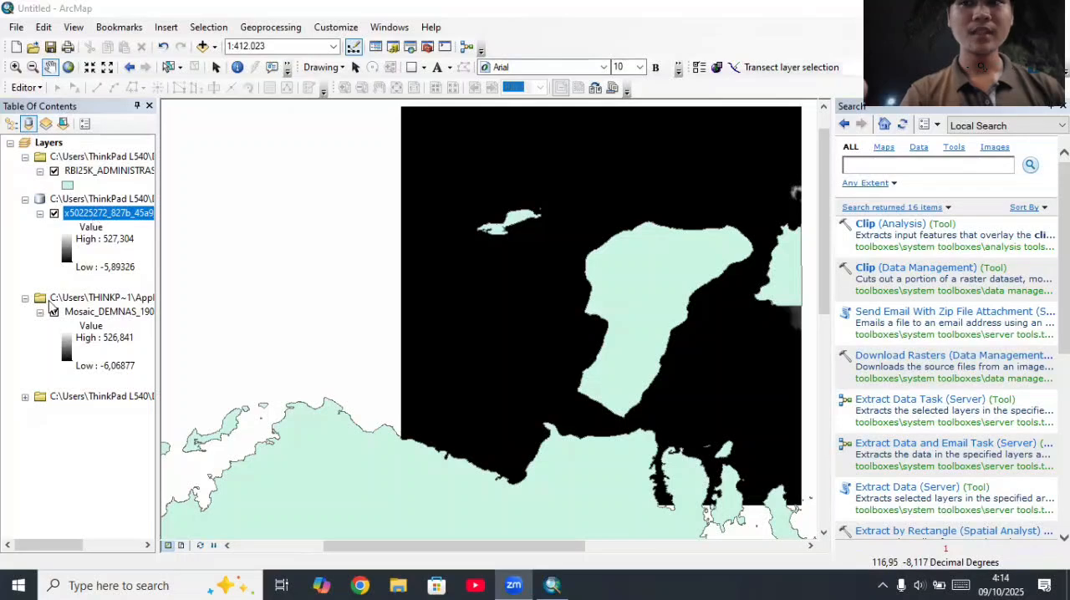
Step: Hide the Mosaic_DEMNAS and RBI25K_ADMINISTRASI_AR layers, leaving the clipped raster displayed
{"action": "left_click", "coordinate": [53, 313]}
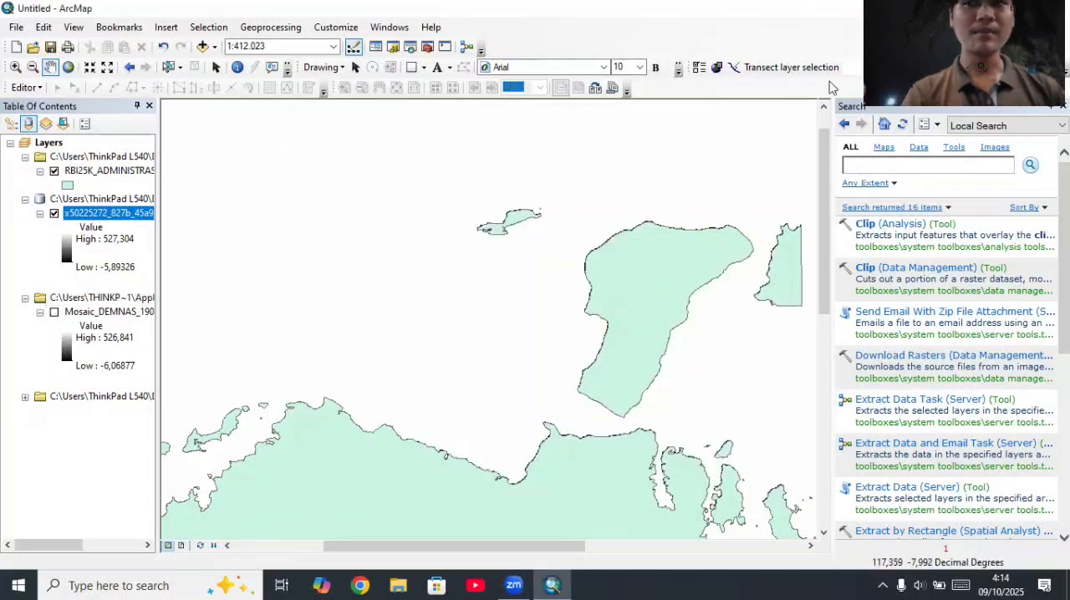
{"action": "left_click", "coordinate": [54, 171]}
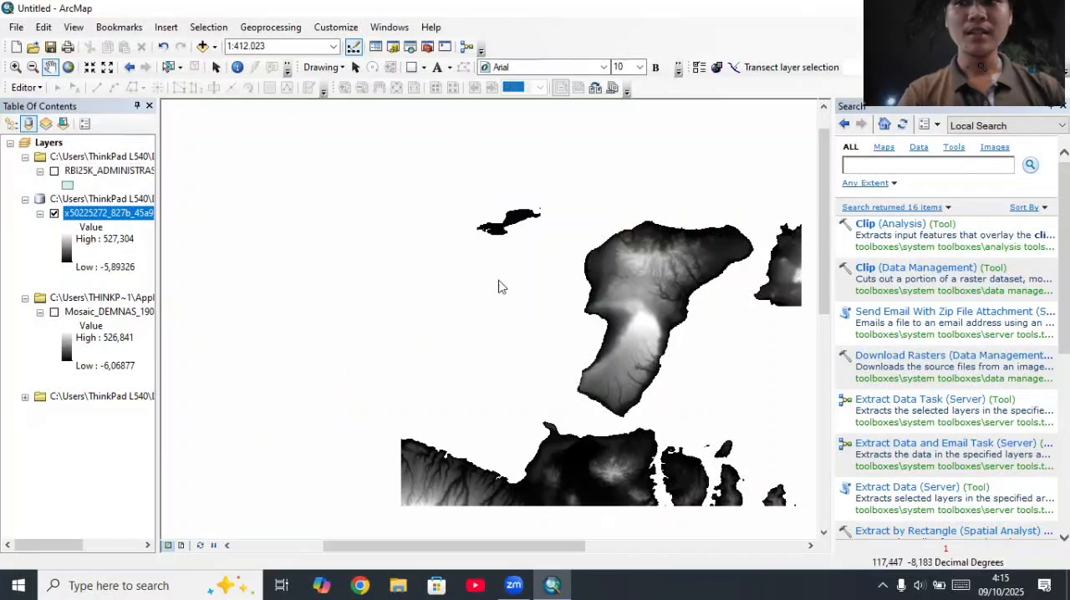
{"action": "left_click", "coordinate": [53, 171]}
{"action": "left_click", "coordinate": [53, 171]}
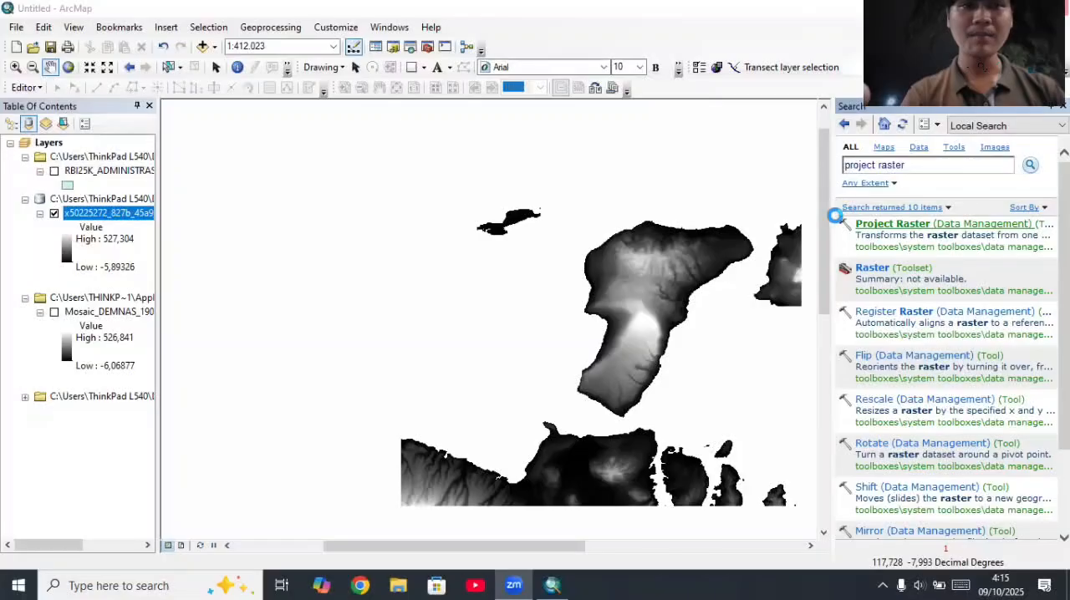
Step: Start the Project Raster tool with the clipped raster x50225272_827b_45a9_99d4_3841 as its input
{"action": "left_click", "coordinate": [873, 224]}
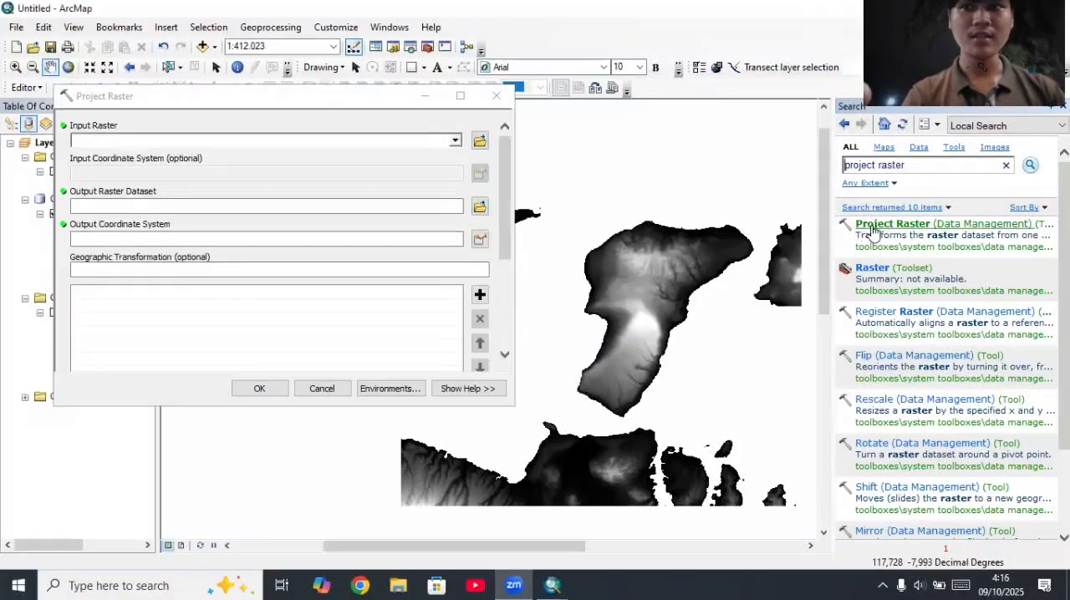
{"action": "left_click", "coordinate": [455, 142]}
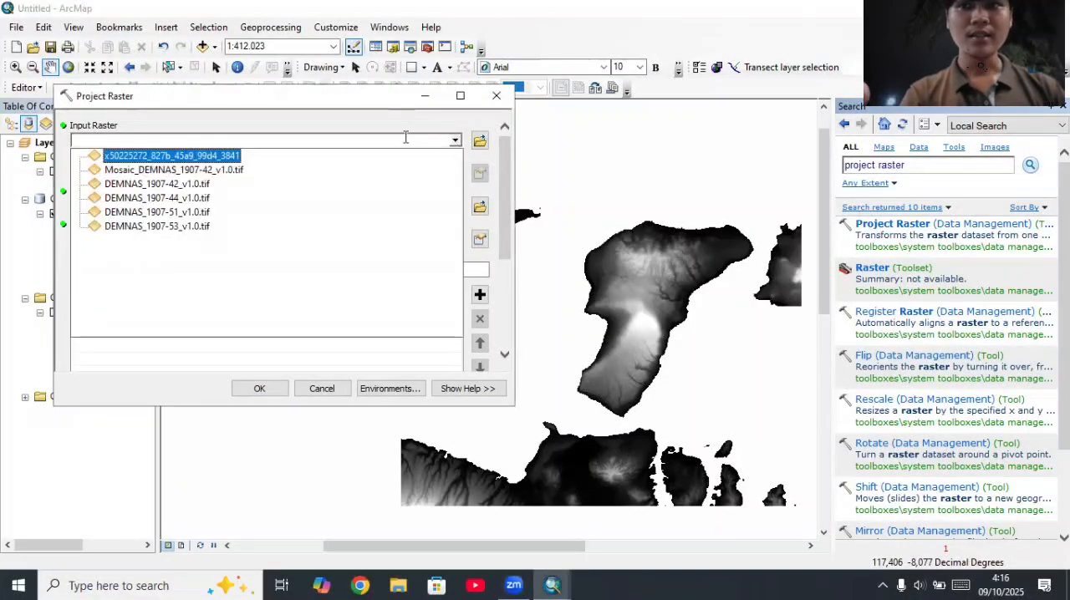
{"action": "left_click", "coordinate": [215, 156]}
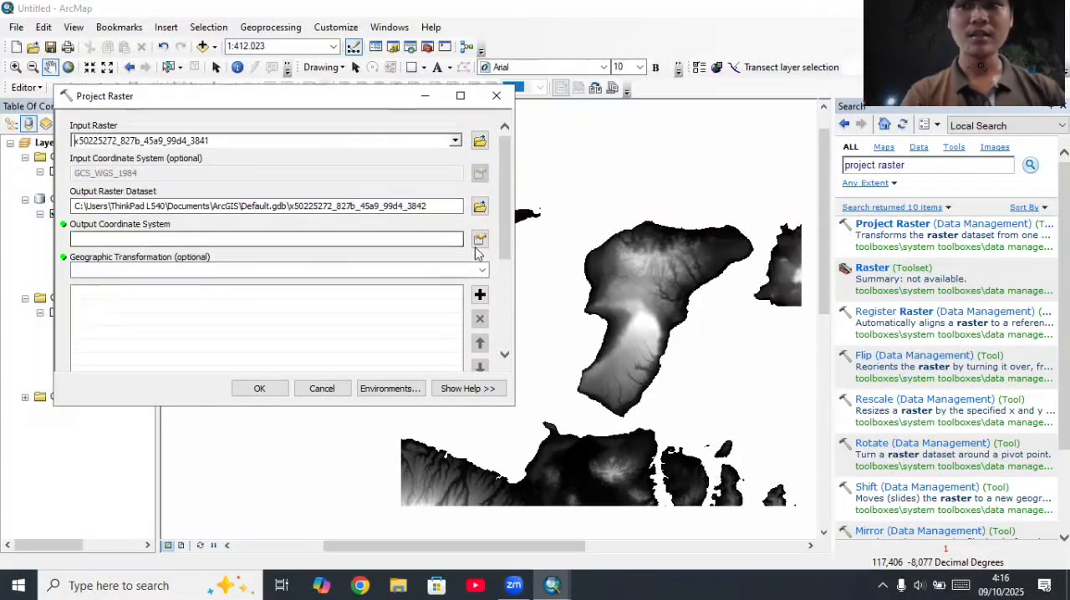
Step: Set the output coordinate system to the geographic World system WGS 1984
{"action": "left_click", "coordinate": [479, 239]}
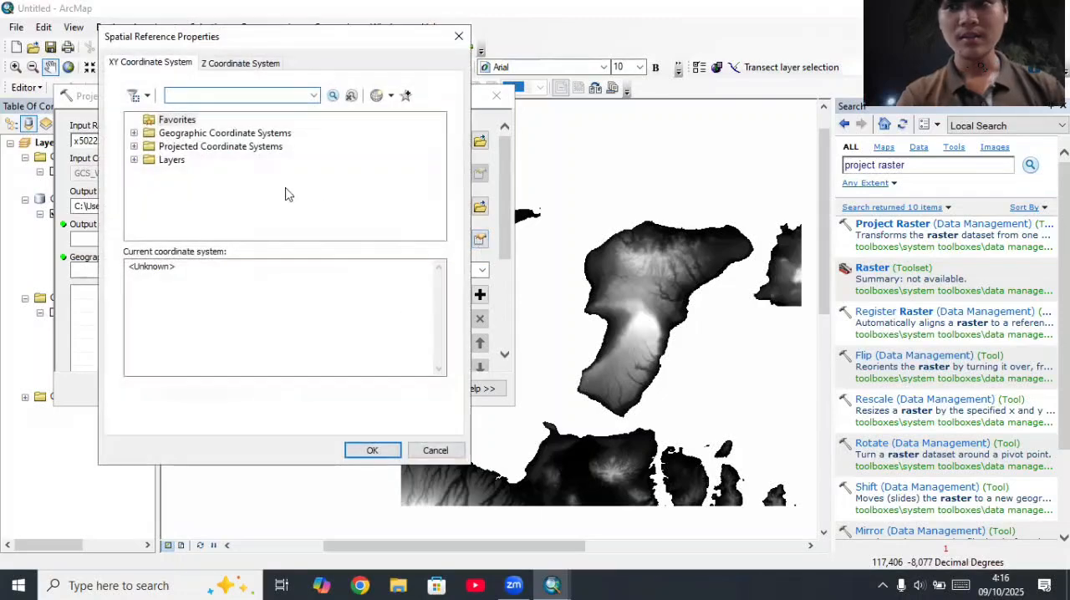
{"action": "left_click", "coordinate": [134, 133]}
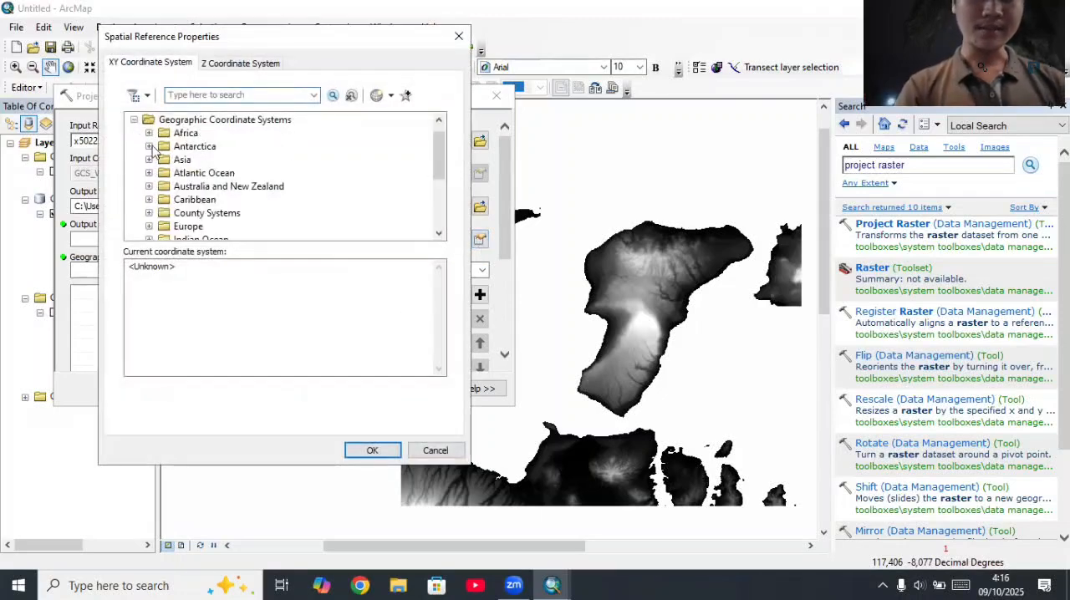
{"action": "scroll", "coordinate": [157, 154], "scroll_direction": "down", "scroll_amount": 3}
{"action": "left_click", "coordinate": [149, 199]}
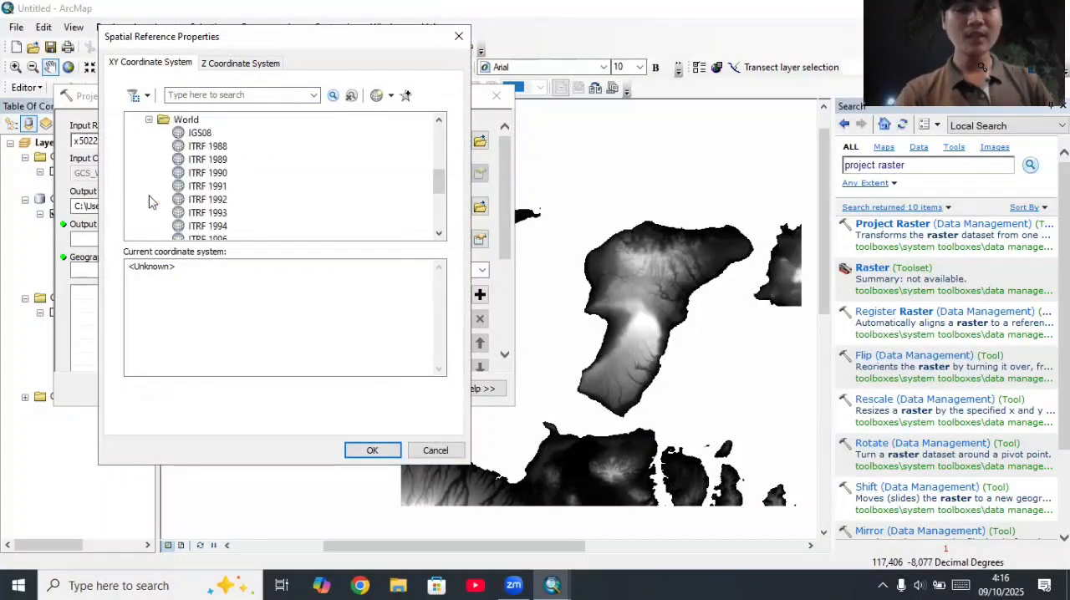
{"action": "scroll", "coordinate": [157, 200], "scroll_direction": "down", "scroll_amount": 3}
{"action": "left_click", "coordinate": [200, 200]}
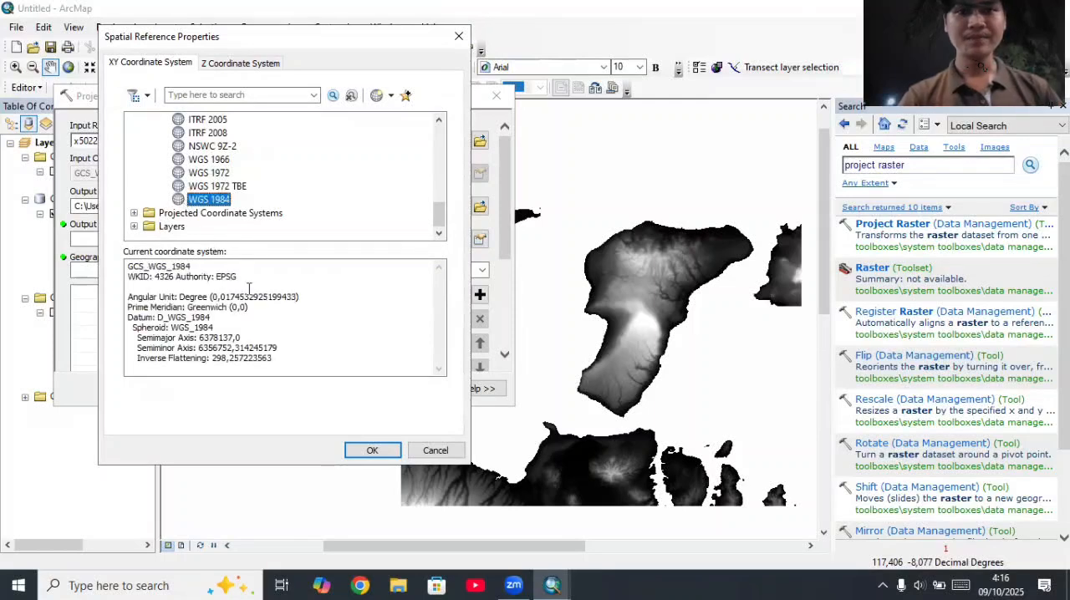
{"action": "left_click", "coordinate": [374, 449]}
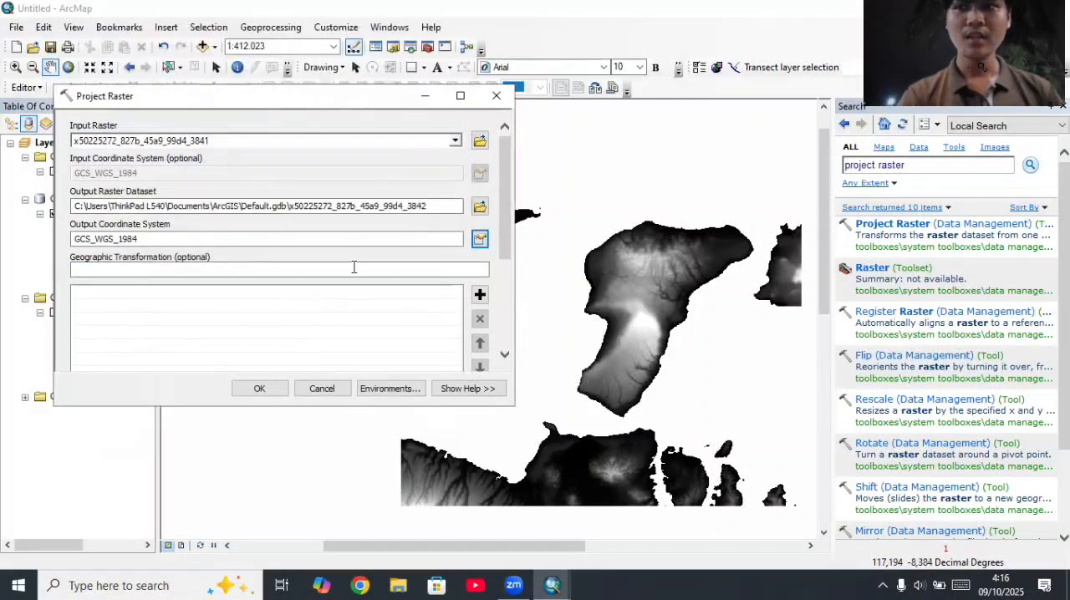
{"action": "left_click", "coordinate": [335, 270]}
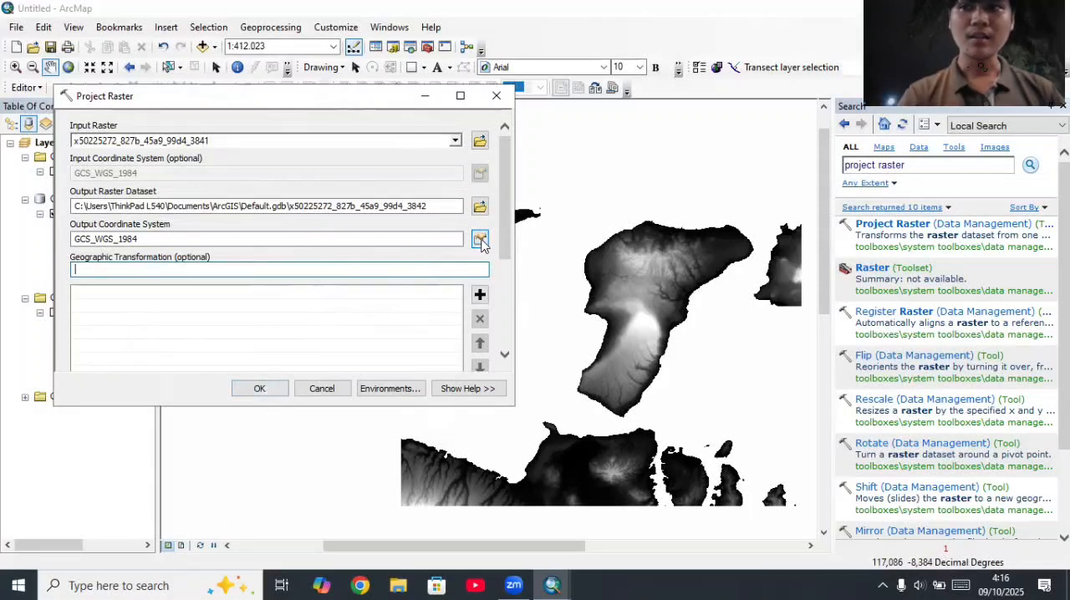
Step: Set the output coordinate system to the projected WGS 1984 UTM Zone 50S and run the raster projection
{"action": "left_click", "coordinate": [479, 240]}
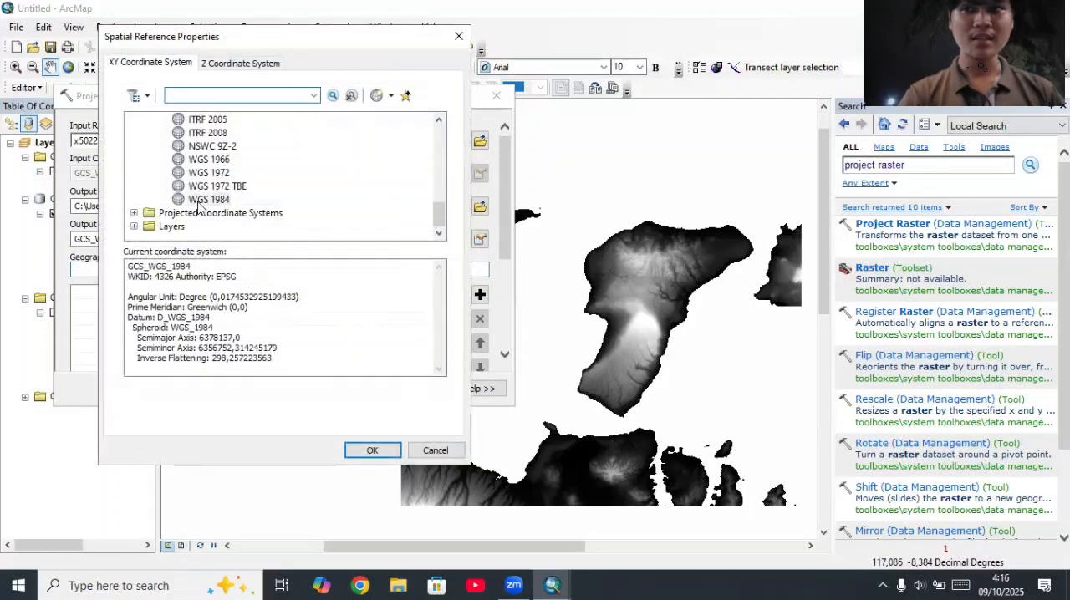
{"action": "left_click", "coordinate": [134, 212]}
{"action": "scroll", "coordinate": [130, 209], "scroll_direction": "down", "scroll_amount": 2}
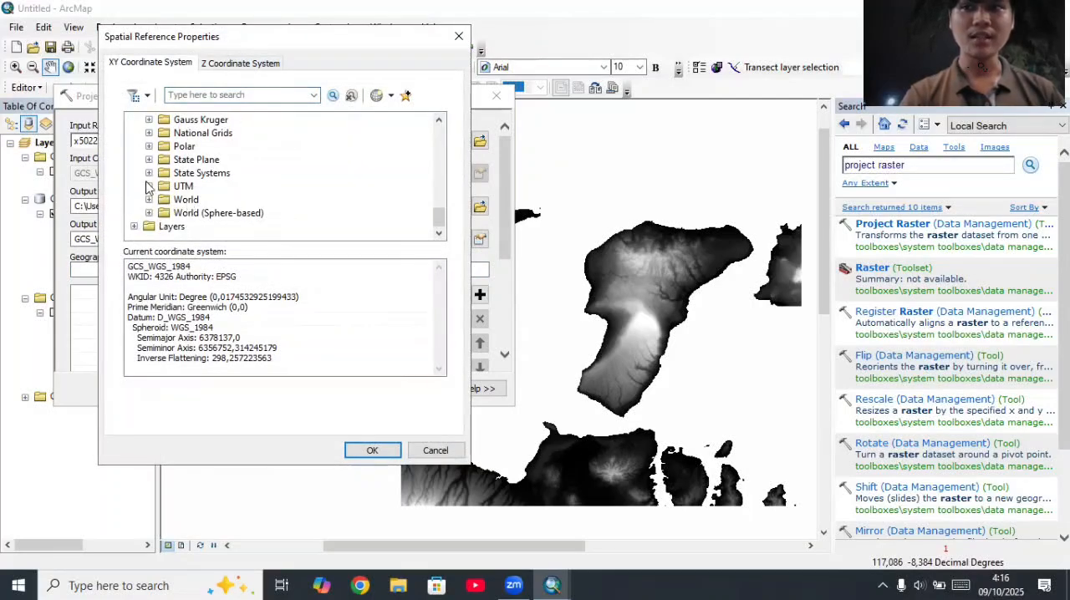
{"action": "left_click", "coordinate": [149, 186]}
{"action": "scroll", "coordinate": [157, 187], "scroll_direction": "down", "scroll_amount": 3}
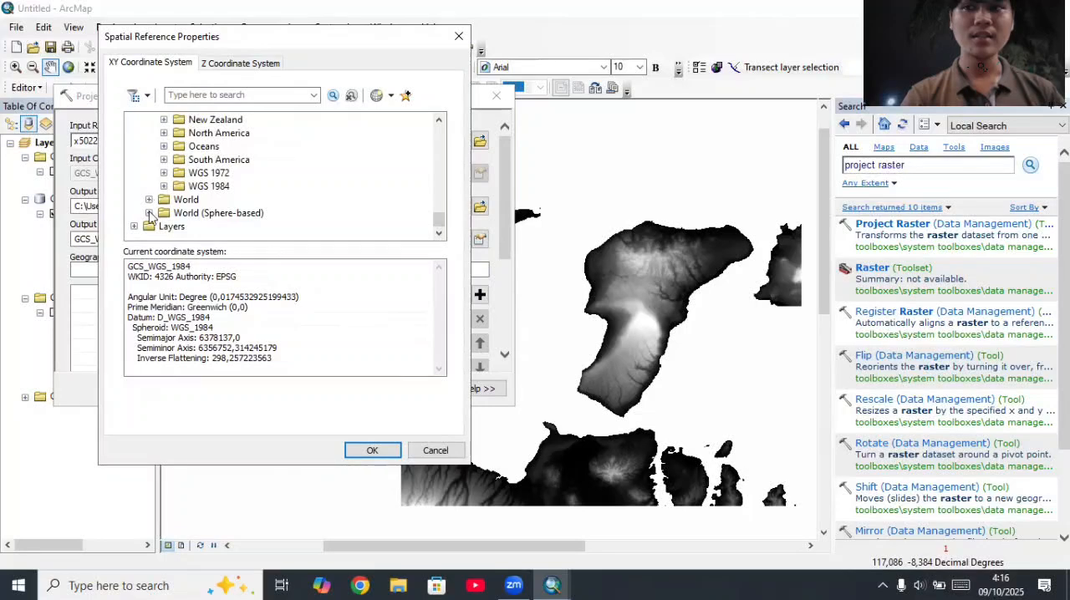
{"action": "left_click", "coordinate": [164, 186]}
{"action": "scroll", "coordinate": [172, 193], "scroll_direction": "down", "scroll_amount": 1}
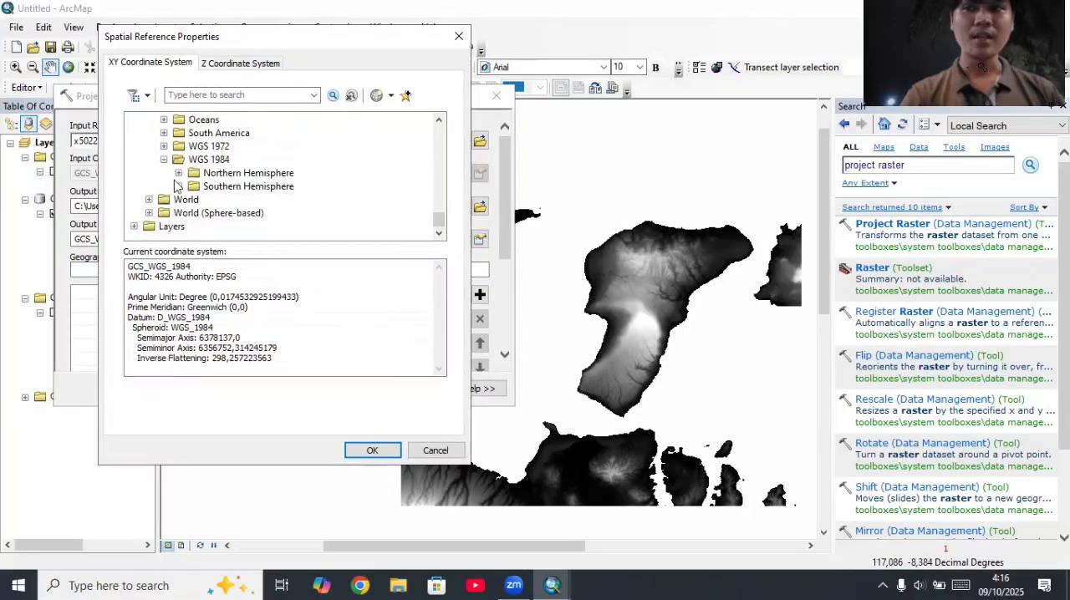
{"action": "left_click", "coordinate": [178, 193]}
{"action": "scroll", "coordinate": [192, 200], "scroll_direction": "down", "scroll_amount": 15}
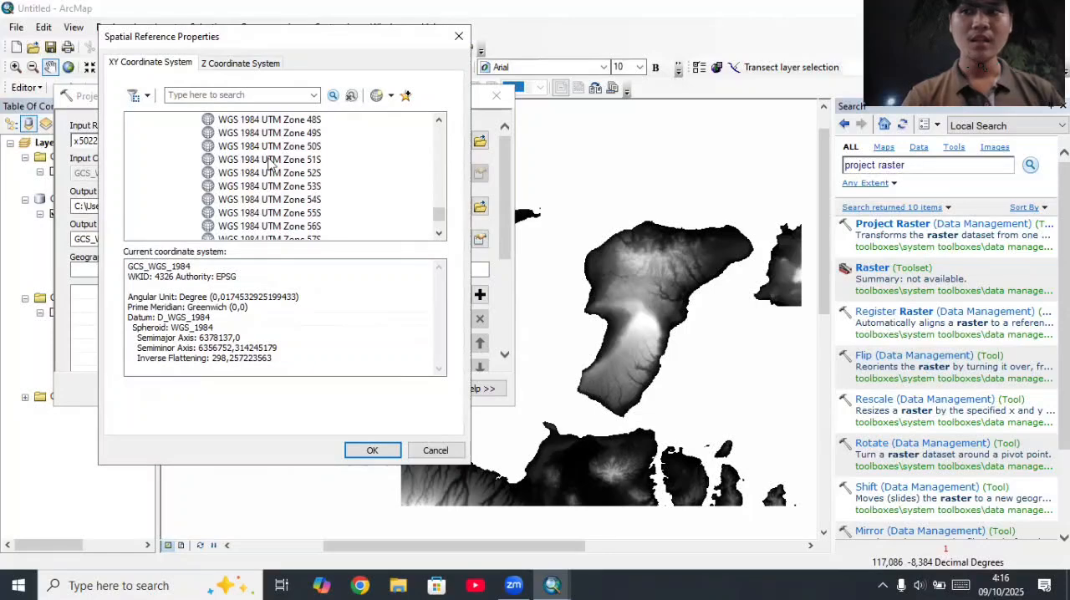
{"action": "left_click", "coordinate": [269, 147]}
{"action": "left_click", "coordinate": [356, 450]}
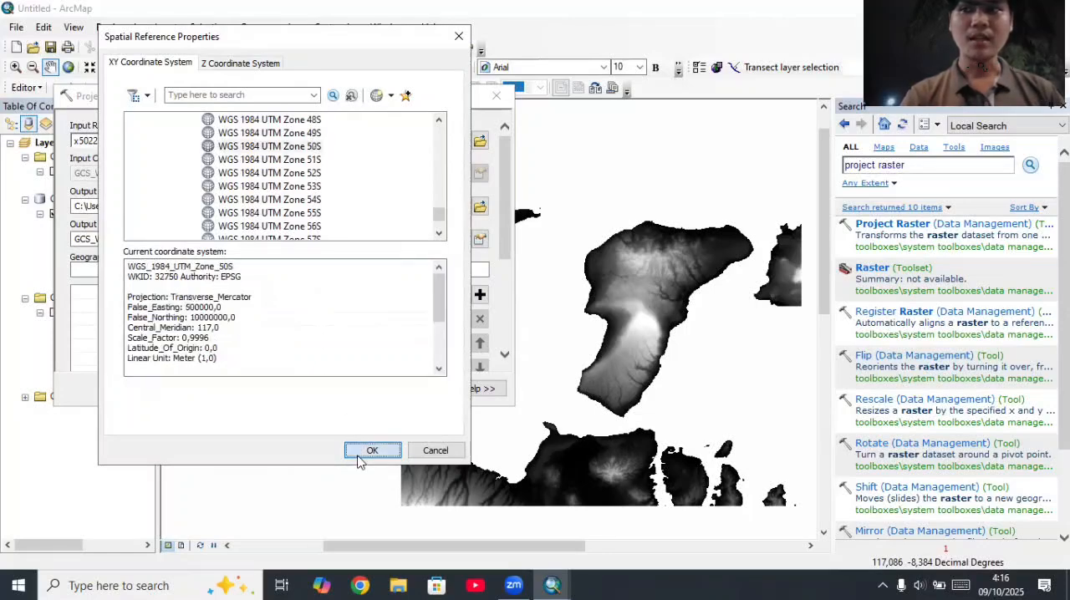
{"action": "left_click", "coordinate": [259, 388]}
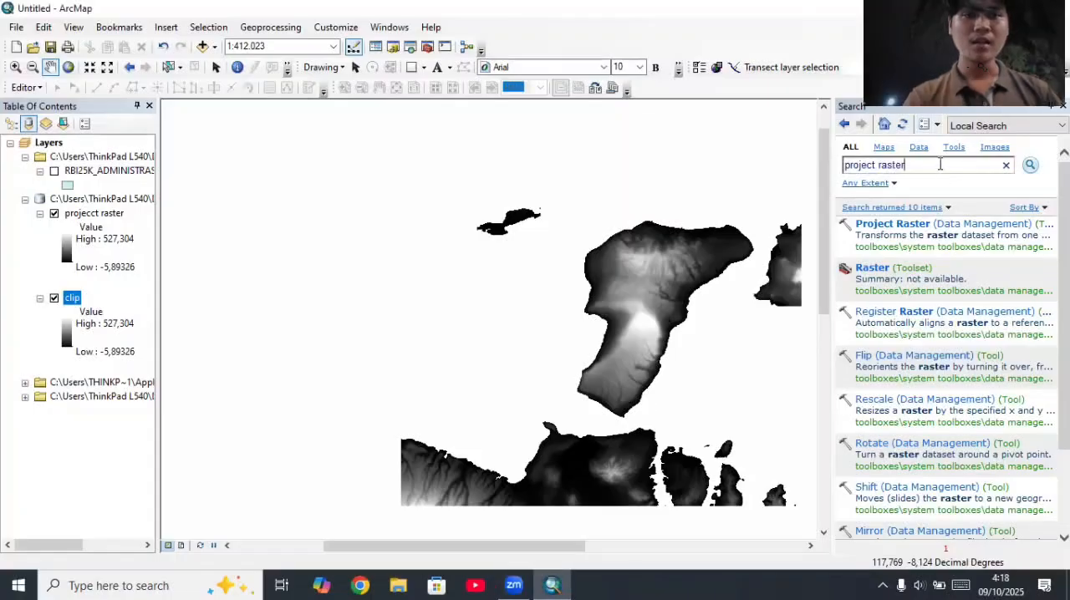
Step: Search the tools for "slope" and open the Slope tool
{"action": "key", "text": "BackSpace"}
{"action": "key", "text": "BackSpace"}
{"action": "key", "text": "BackSpace"}
{"action": "key", "text": "BackSpace"}
{"action": "key", "text": "BackSpace"}
{"action": "key", "text": "BackSpace"}
{"action": "key", "text": "BackSpace"}
{"action": "key", "text": "BackSpace"}
{"action": "key", "text": "BackSpace"}
{"action": "key", "text": "BackSpace"}
{"action": "key", "text": "BackSpace"}
{"action": "key", "text": "BackSpace"}
{"action": "key", "text": "BackSpace"}
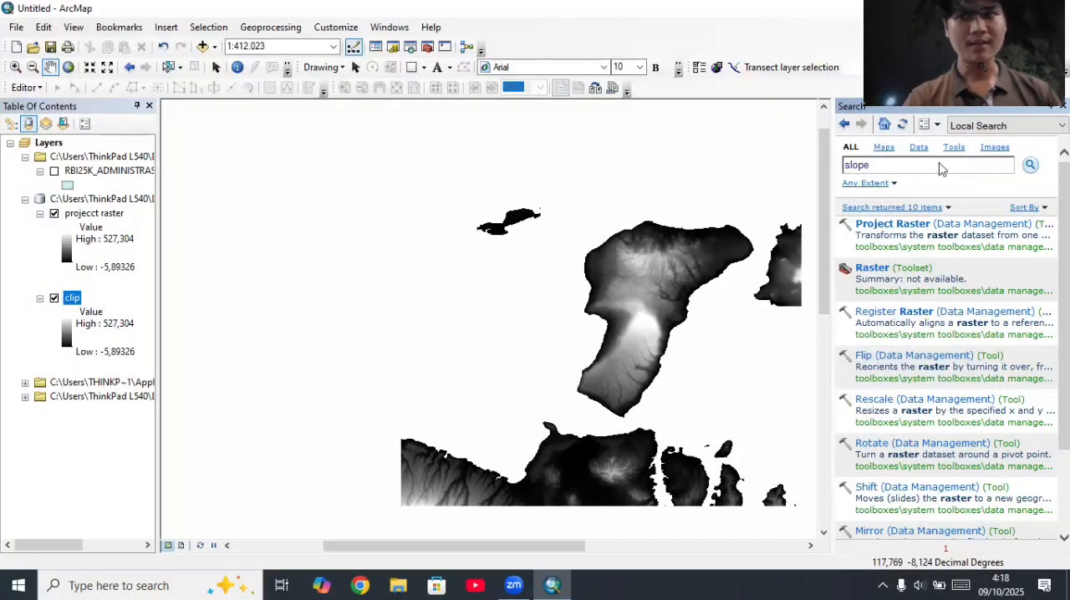
{"action": "key", "text": "Return"}
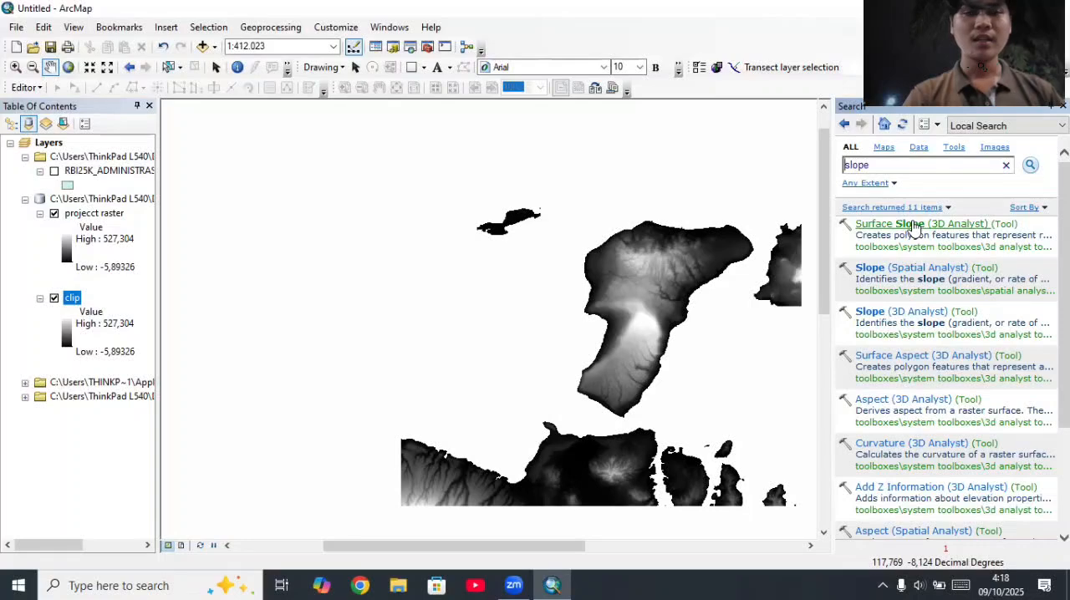
{"action": "left_click", "coordinate": [848, 91]}
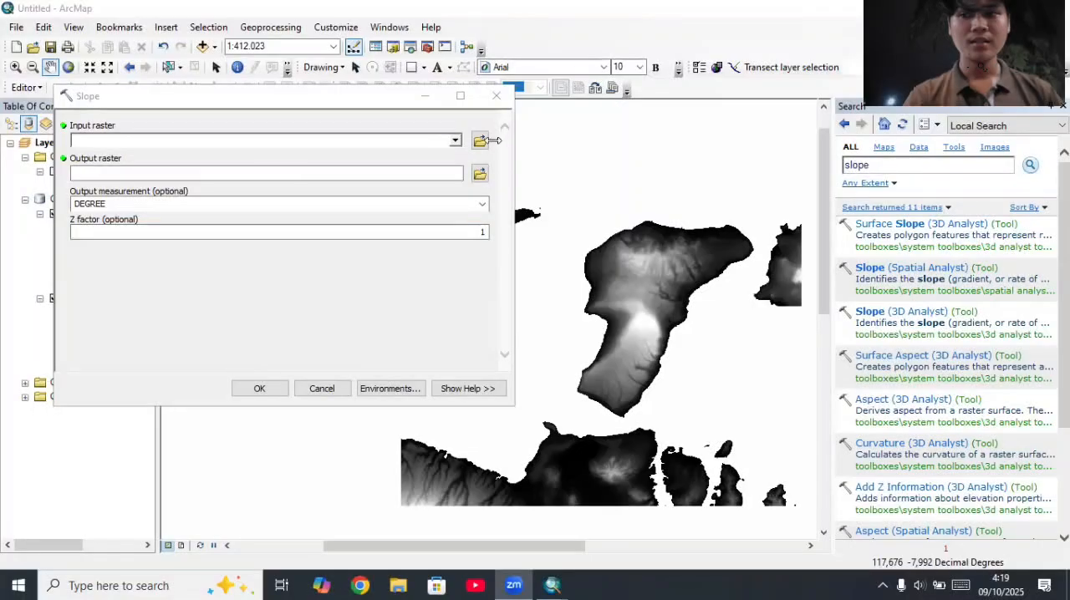
Step: Run Slope on the projecct raster layer with PERCENT_RISE as the output measurement
{"action": "left_click", "coordinate": [457, 139]}
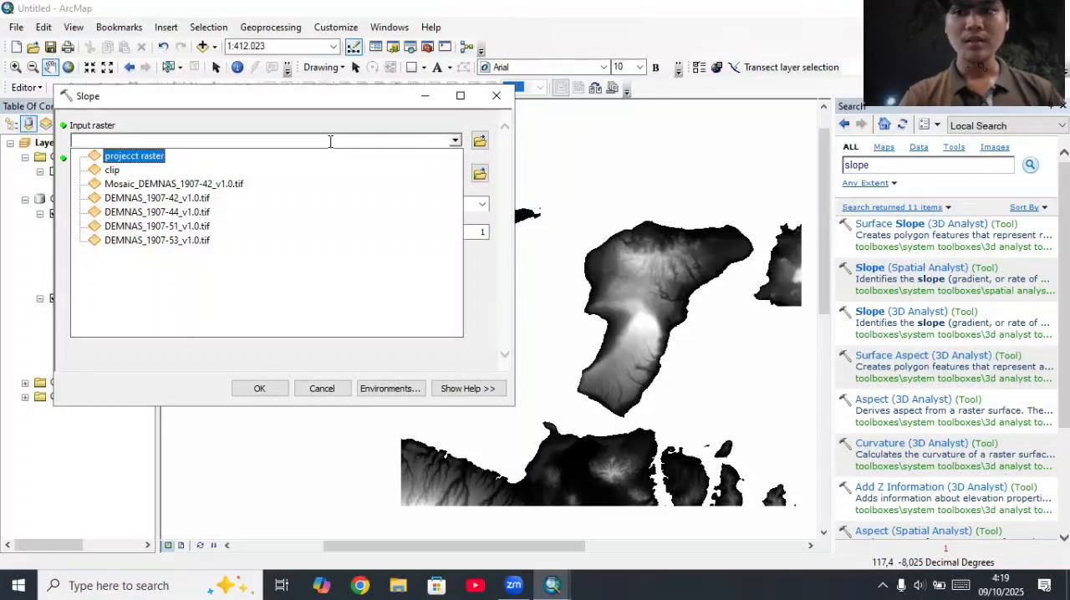
{"action": "left_click", "coordinate": [110, 159]}
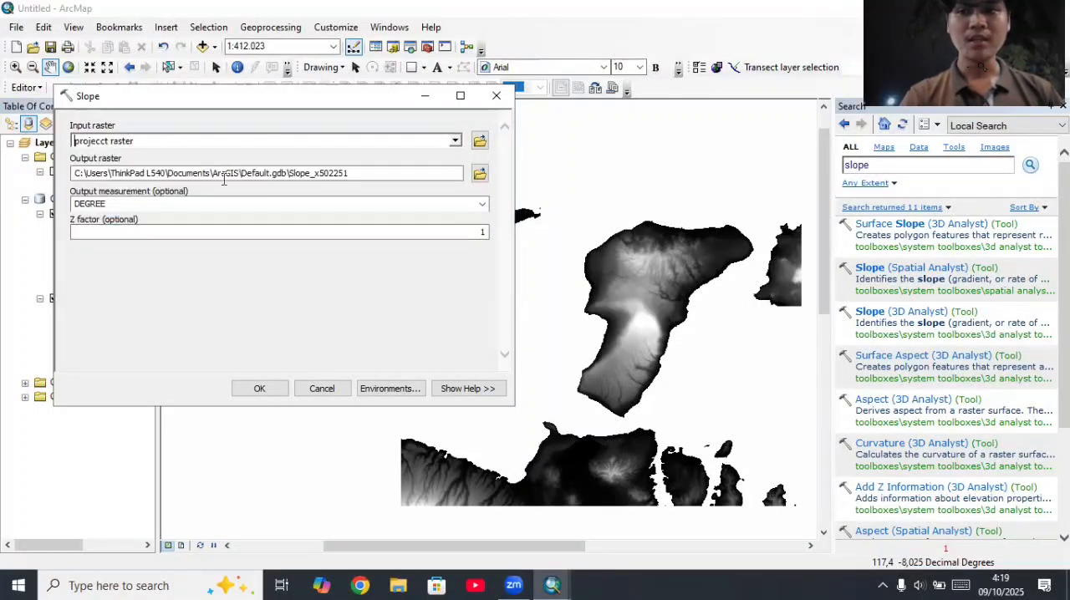
{"action": "left_click", "coordinate": [483, 206]}
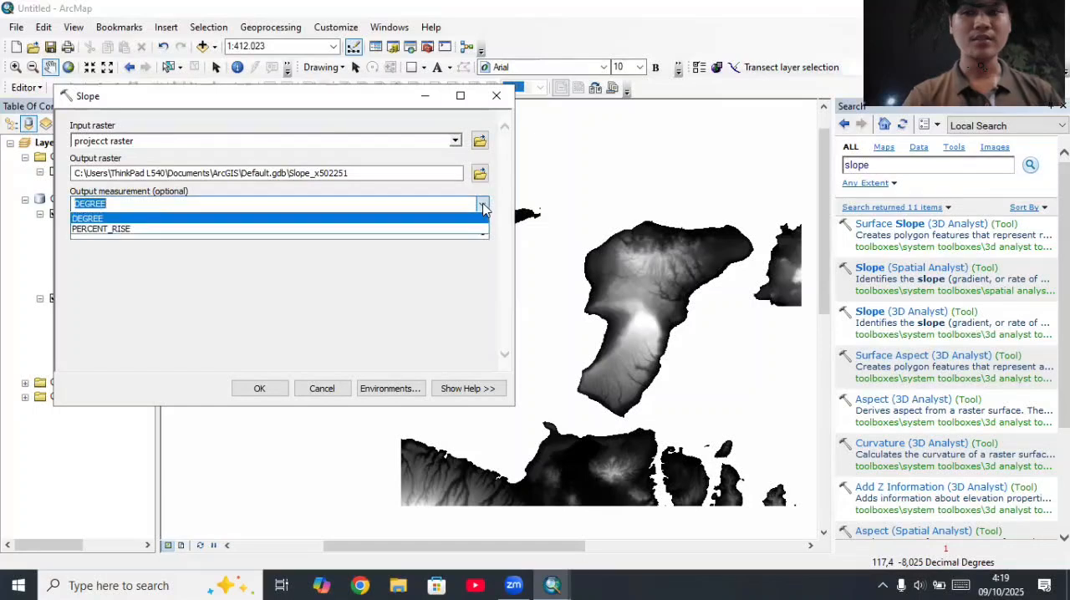
{"action": "left_click", "coordinate": [264, 234]}
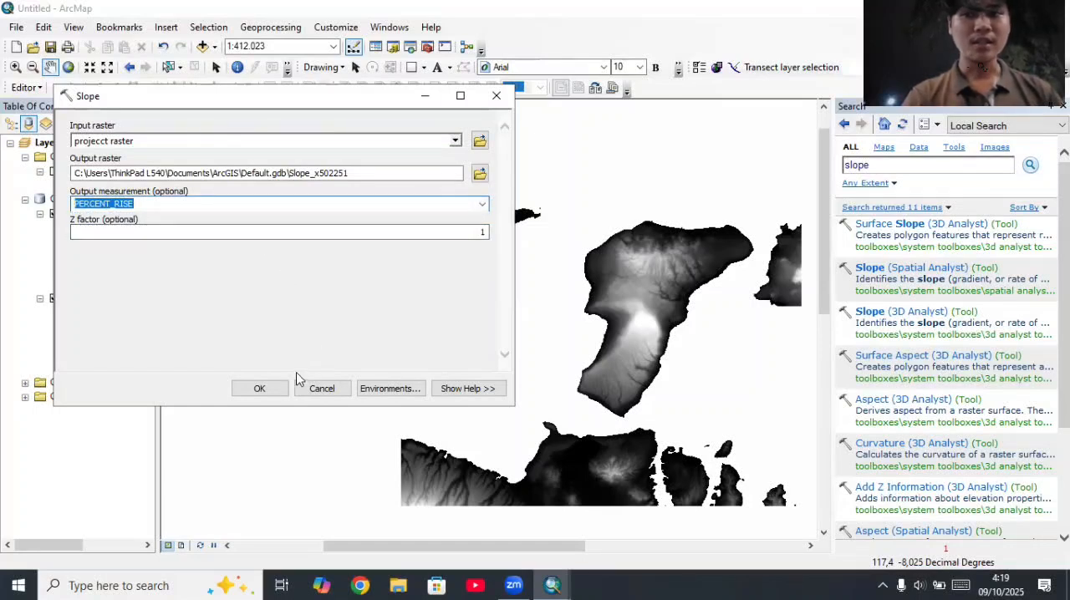
{"action": "left_click", "coordinate": [259, 388]}
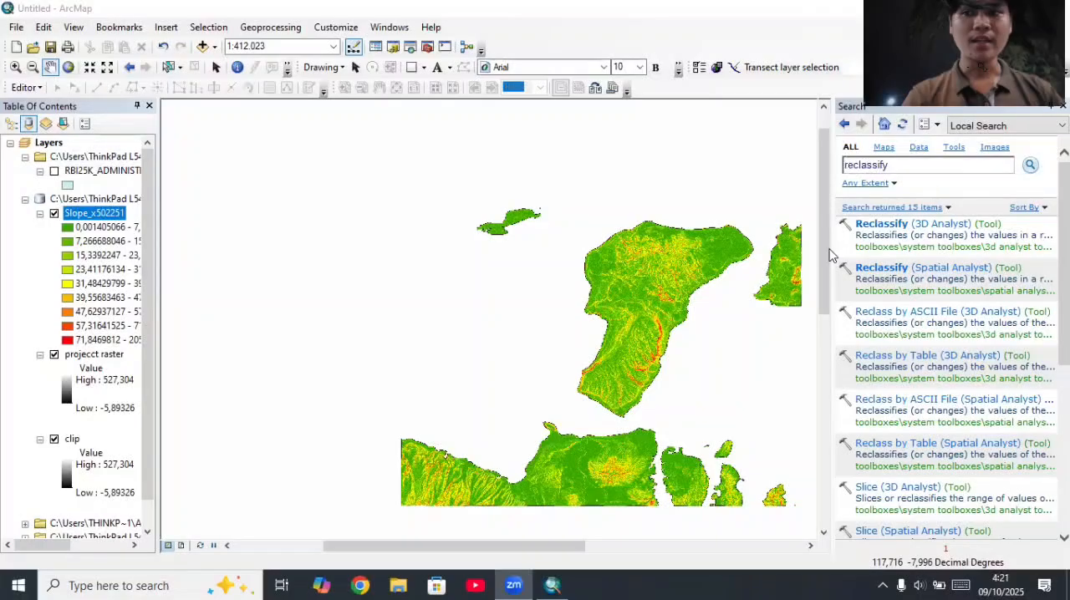
Step: Start the Reclassify (Spatial Analyst) tool with the slope raster Slope_x502251 as its input
{"action": "double_click", "coordinate": [939, 267]}
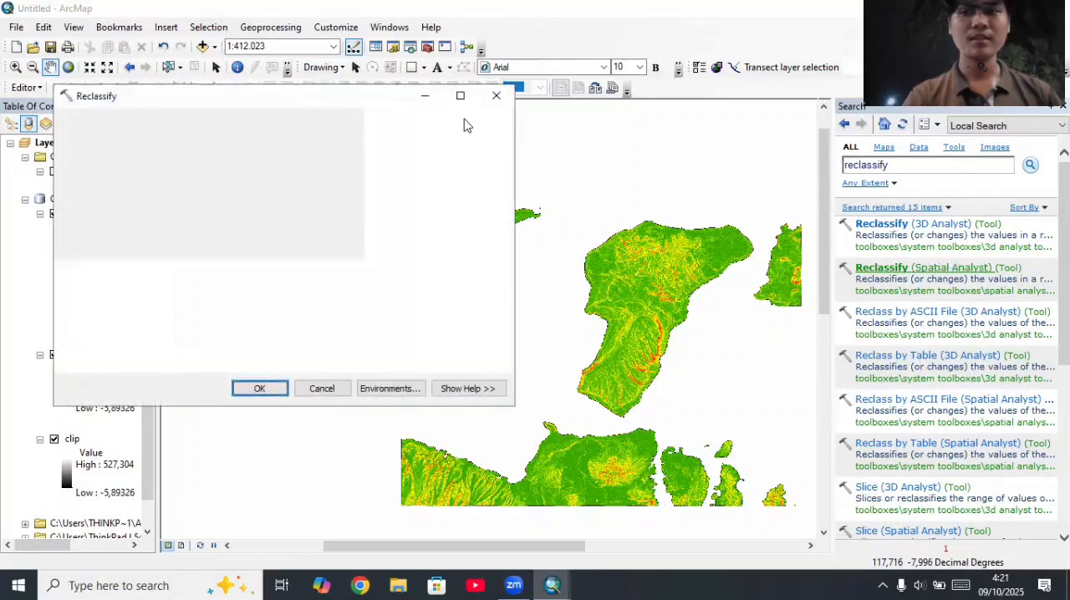
{"action": "left_click", "coordinate": [454, 142]}
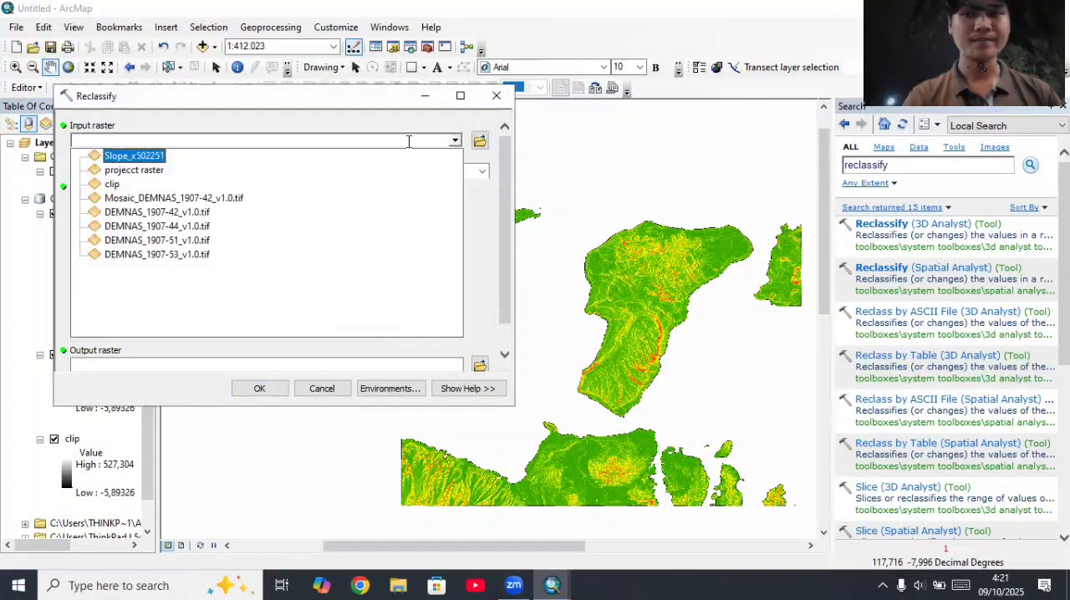
{"action": "left_click", "coordinate": [139, 157]}
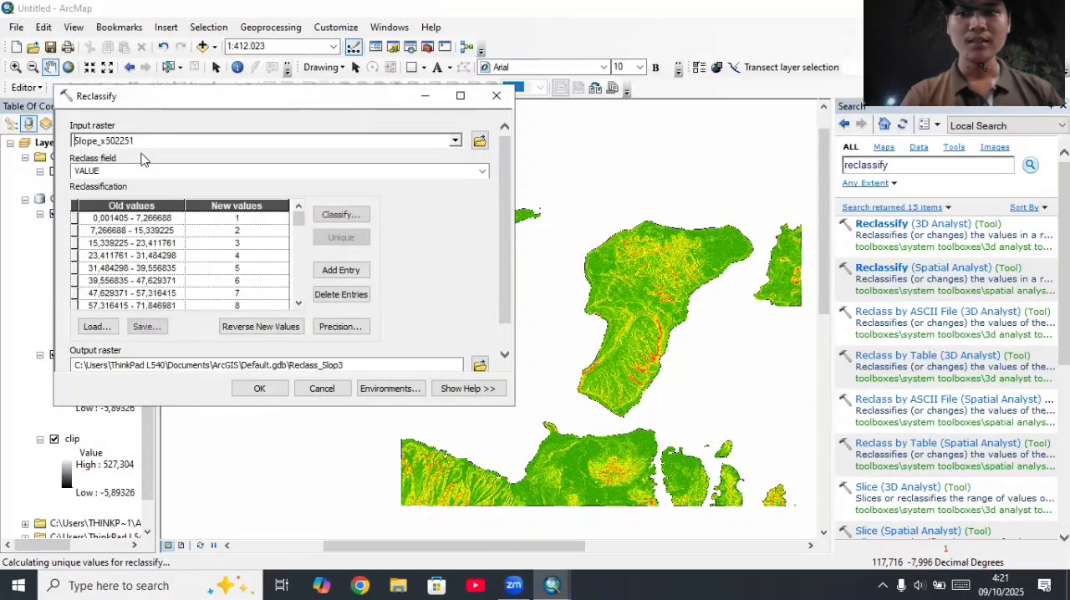
Step: Set the slope raster's classification to 5 classes
{"action": "left_click", "coordinate": [339, 214]}
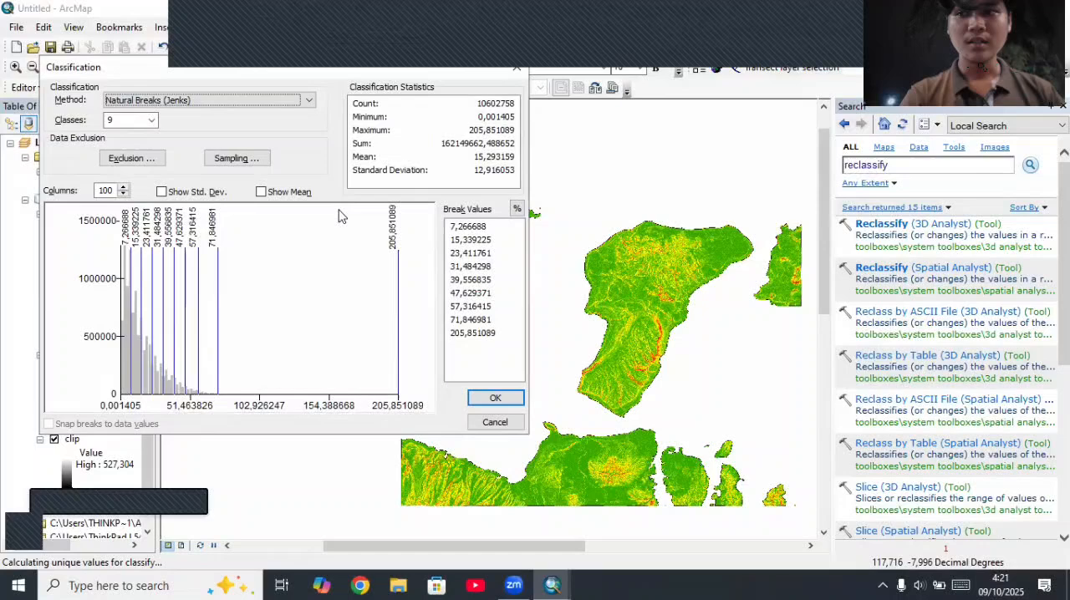
{"action": "left_click", "coordinate": [151, 119]}
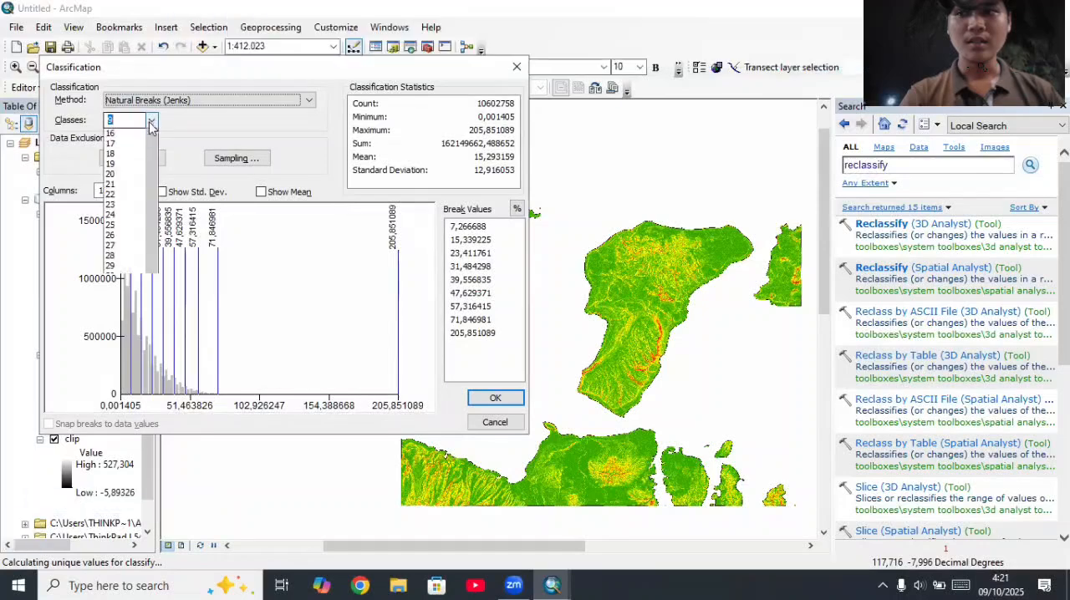
{"action": "left_click", "coordinate": [121, 155]}
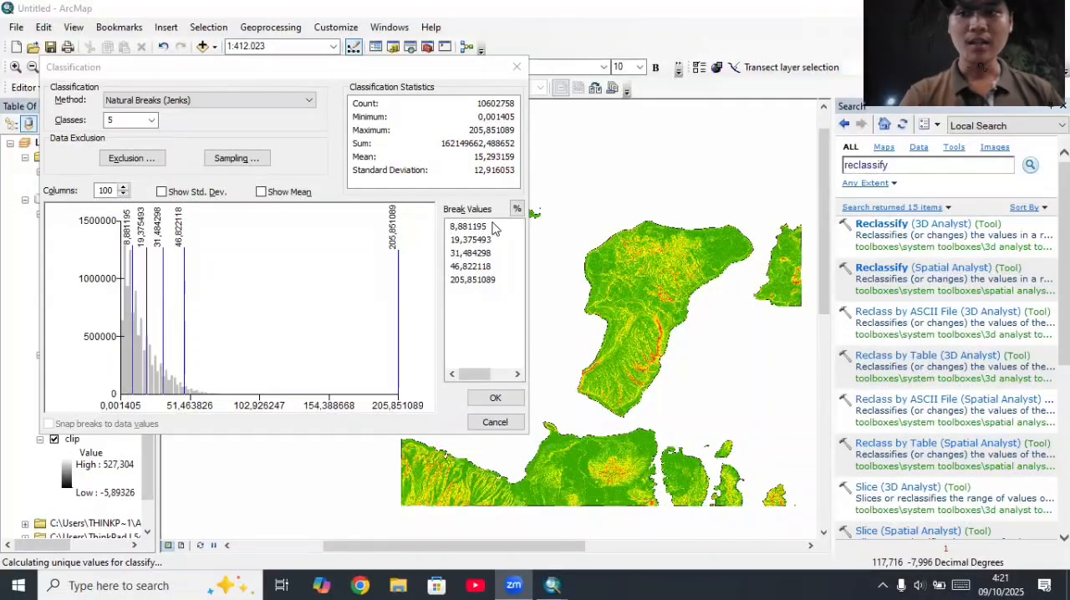
Step: Set the five slope class break values to 2, 5, 15, 40 and 100 and accept the classification
{"action": "left_click", "coordinate": [492, 228]}
{"action": "type", "text": "2"}
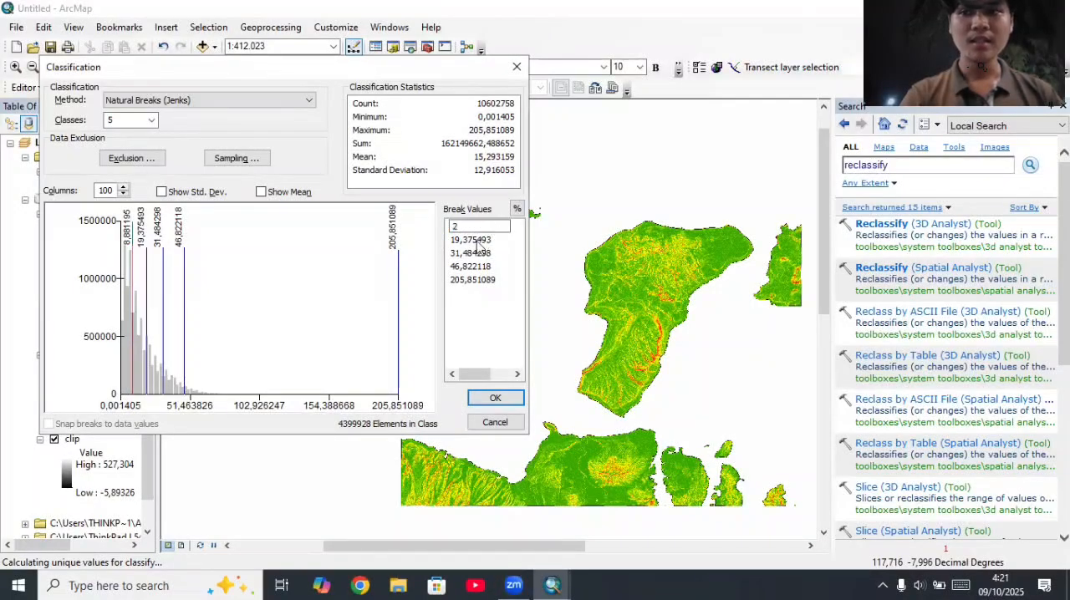
{"action": "left_click", "coordinate": [478, 239]}
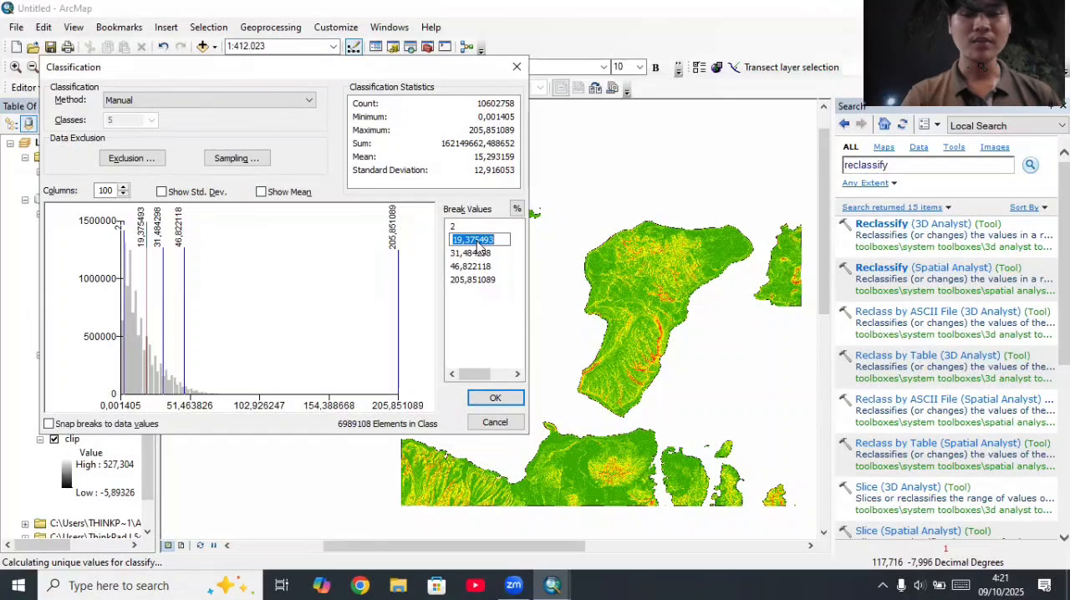
{"action": "type", "text": "5"}
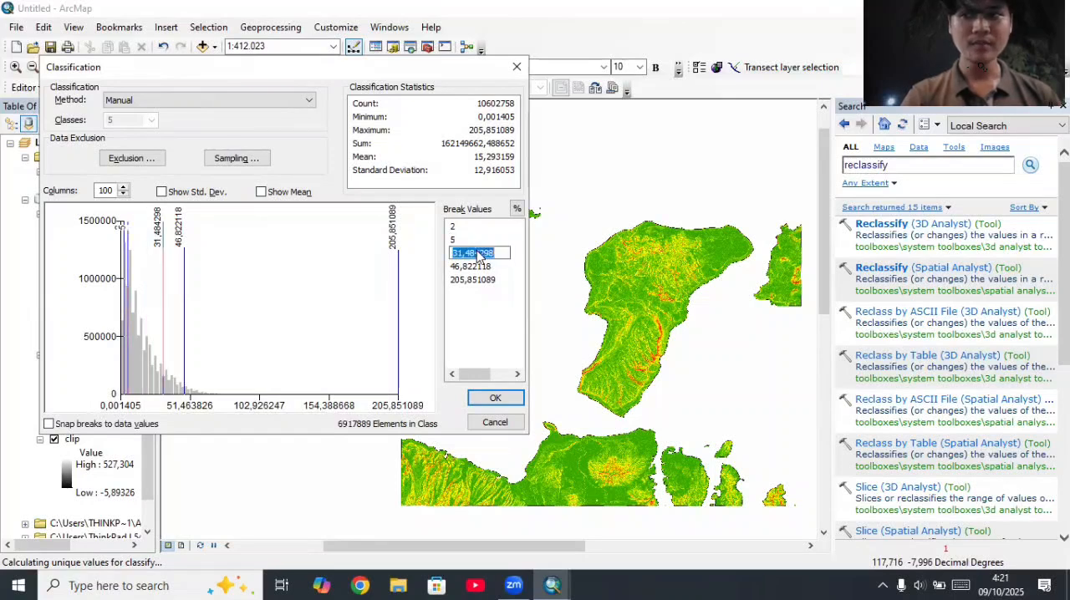
{"action": "type", "text": "15"}
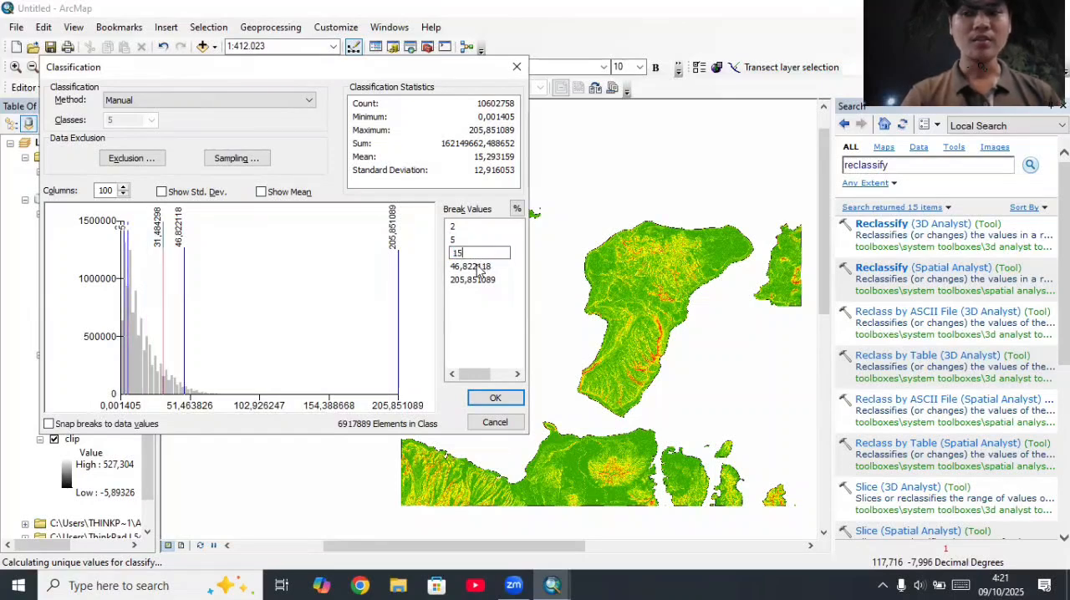
{"action": "key", "text": "Return"}
{"action": "left_click", "coordinate": [479, 267]}
{"action": "type", "text": "4"}
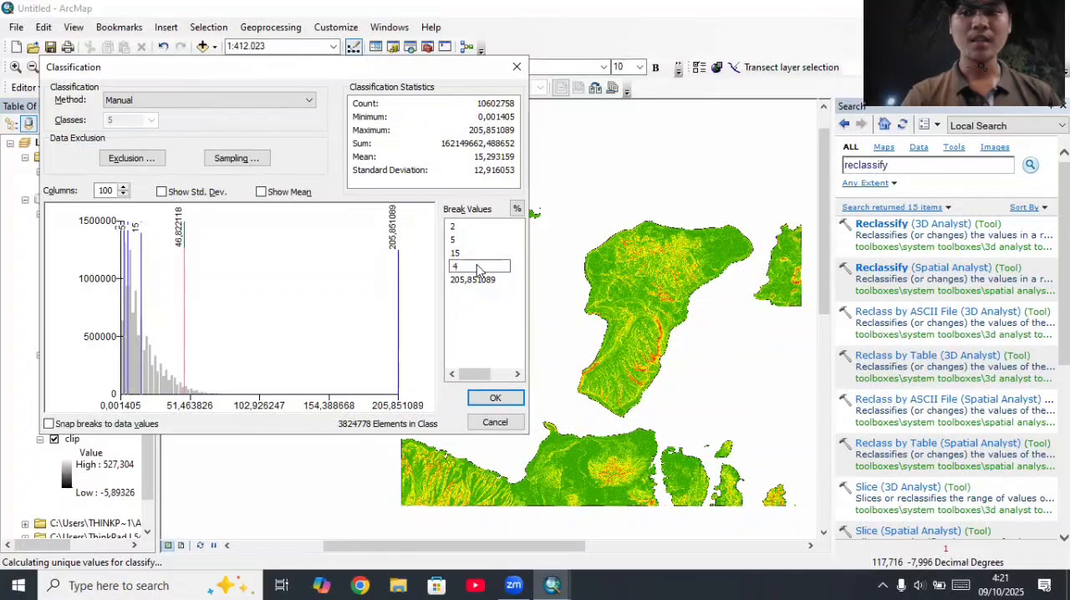
{"action": "type", "text": "0"}
{"action": "key", "text": "Return"}
{"action": "left_click", "coordinate": [478, 280]}
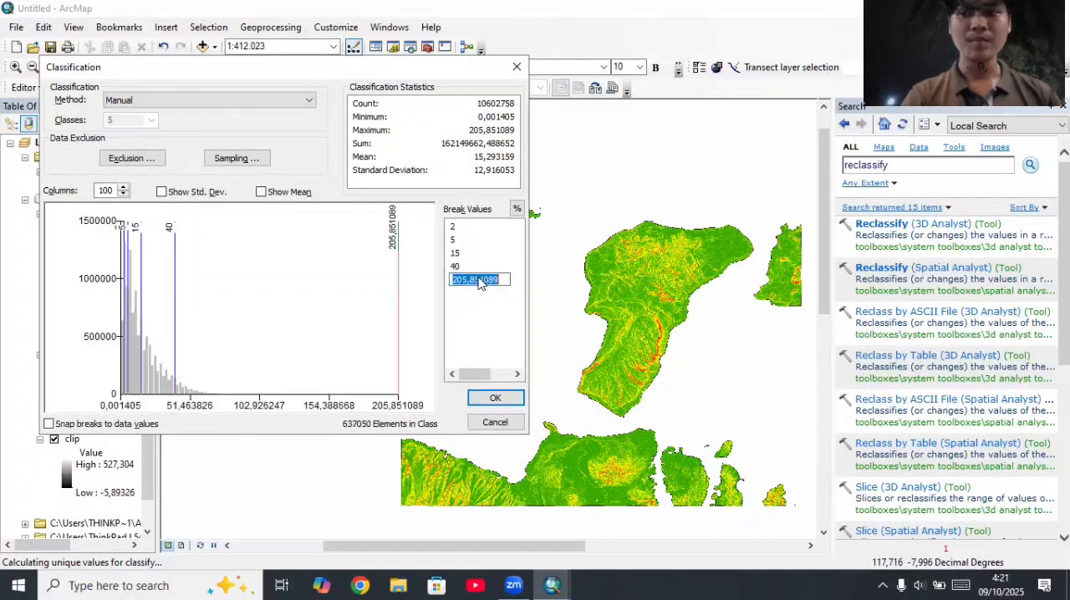
{"action": "type", "text": "100"}
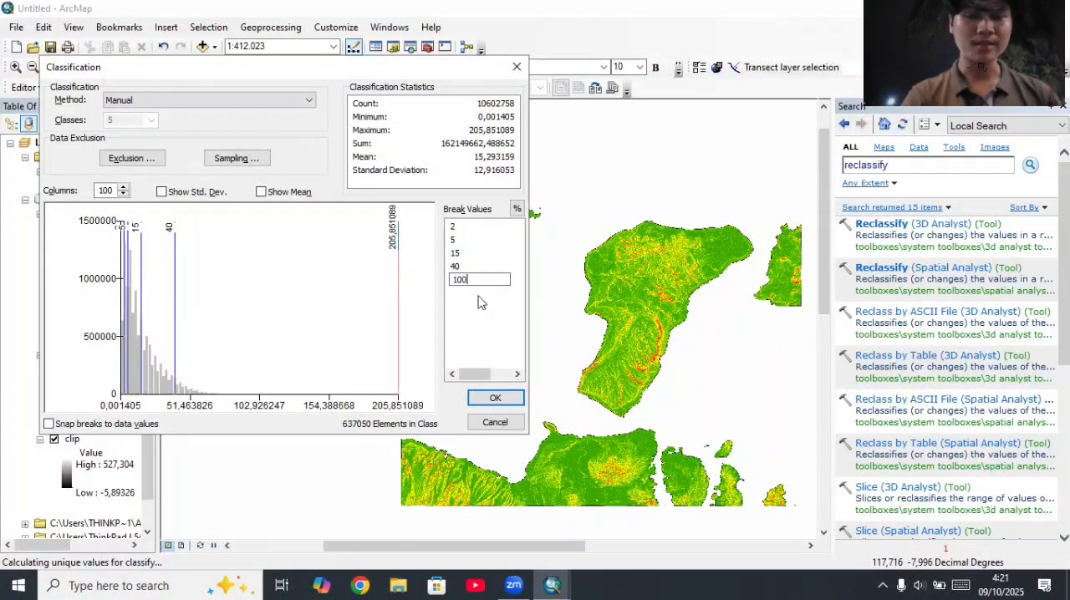
{"action": "left_click", "coordinate": [501, 397]}
{"action": "left_click", "coordinate": [502, 398]}
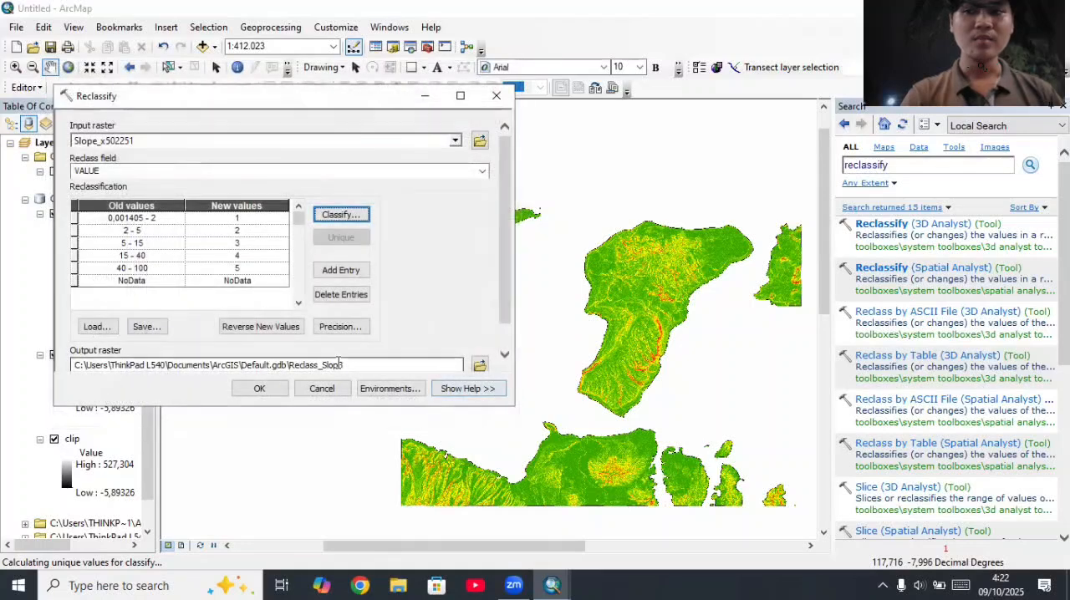
Step: Reverse the new class values so they run from 5 down to 1, and run the reclassification
{"action": "left_click", "coordinate": [292, 328]}
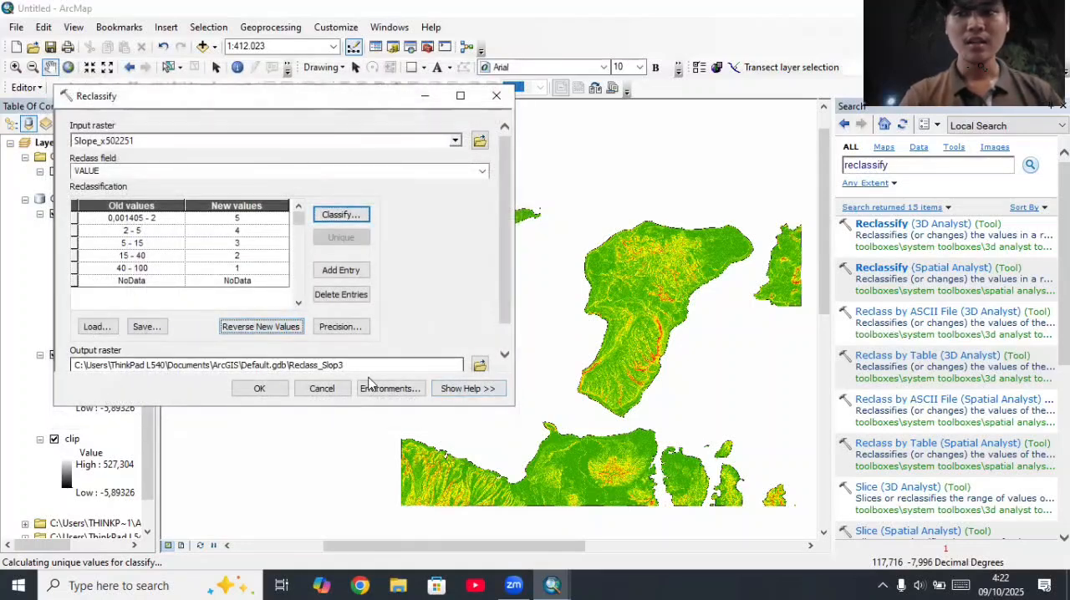
{"action": "left_click", "coordinate": [260, 390]}
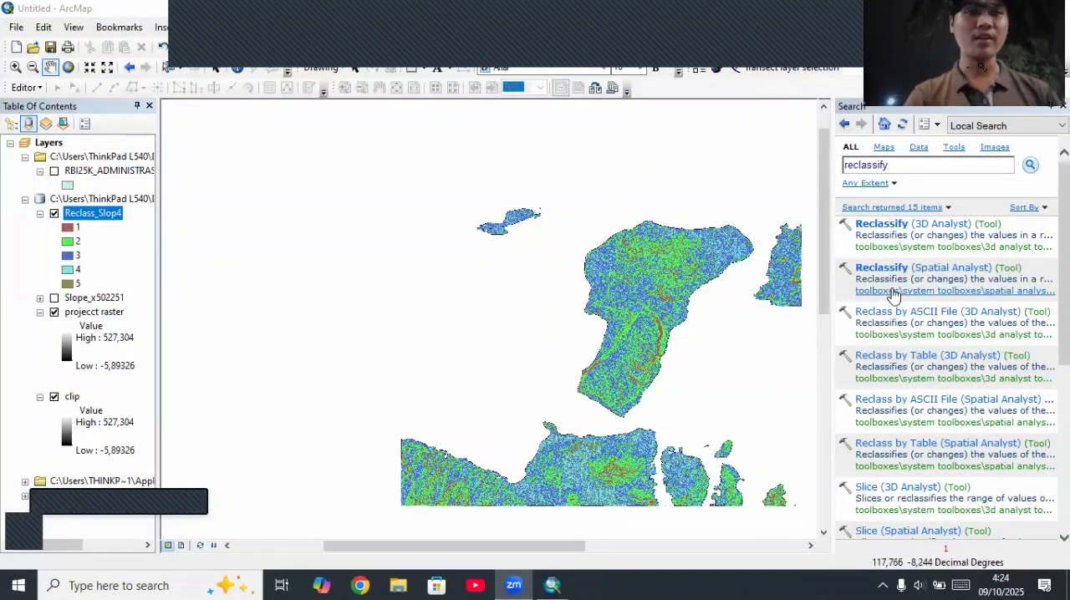
Step: Search the tools for "hillshade" and open the Hillshade (3D Analyst) tool
{"action": "left_click", "coordinate": [992, 163]}
{"action": "key", "text": "BackSpace"}
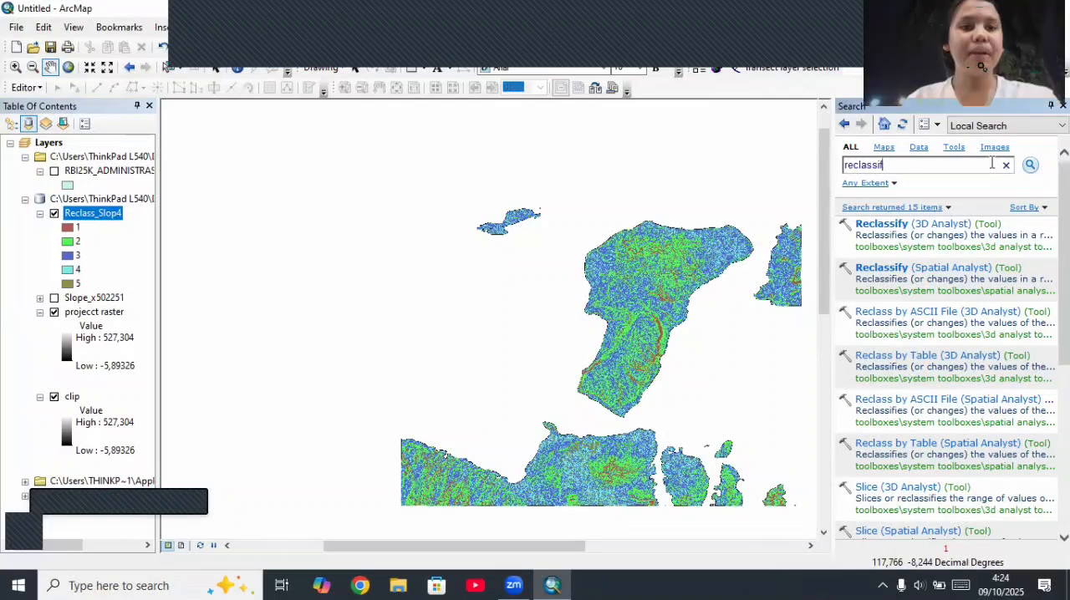
{"action": "key", "text": "BackSpace"}
{"action": "key", "text": "BackSpace"}
{"action": "key", "text": "BackSpace"}
{"action": "key", "text": "BackSpace"}
{"action": "key", "text": "BackSpace"}
{"action": "key", "text": "BackSpace"}
{"action": "key", "text": "BackSpace"}
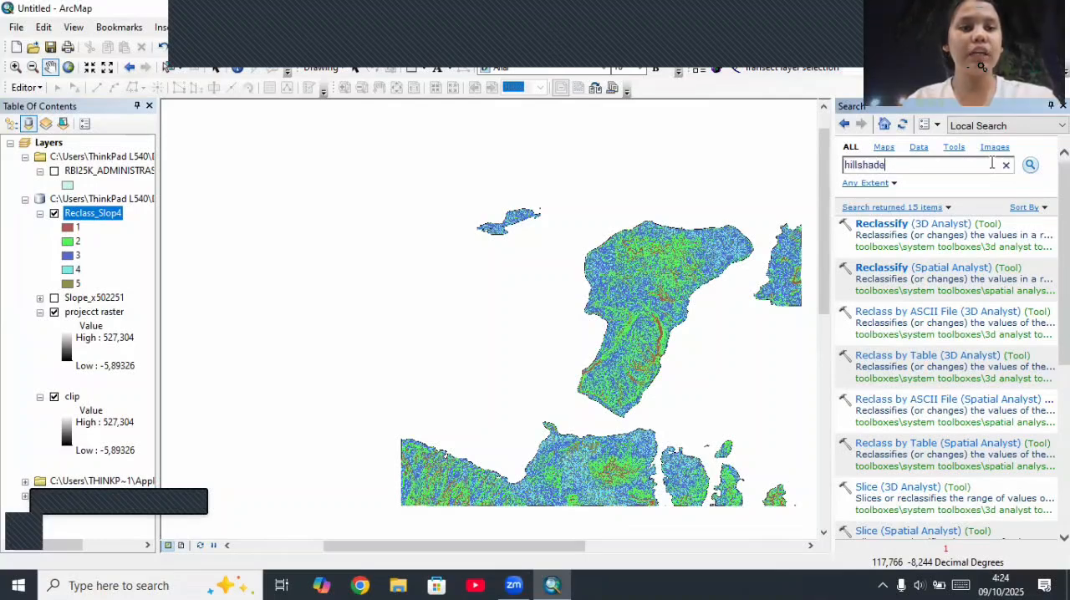
{"action": "key", "text": "Return"}
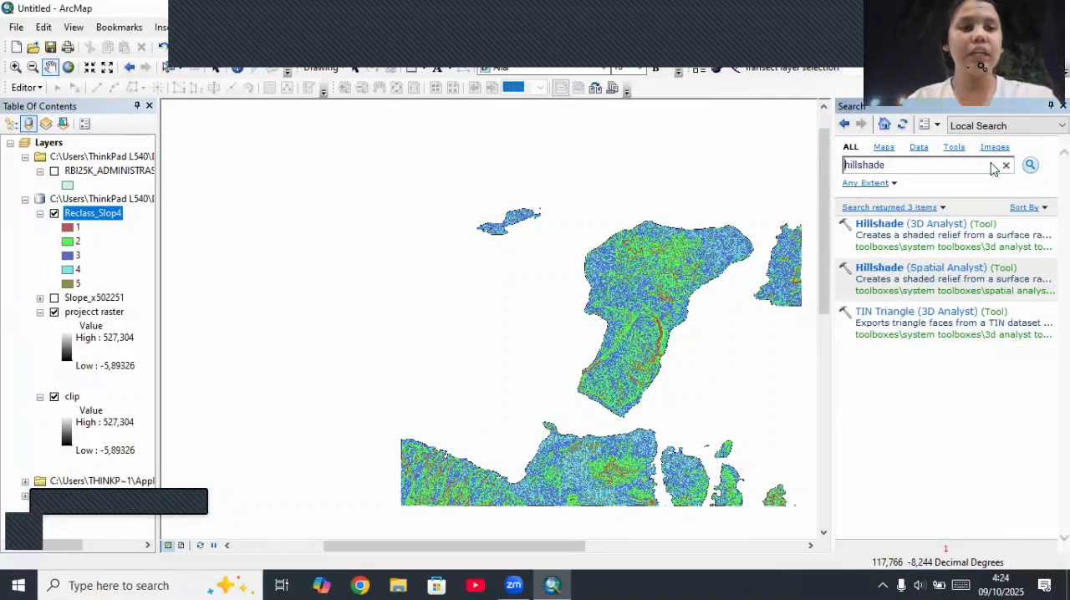
{"action": "left_click", "coordinate": [934, 226]}
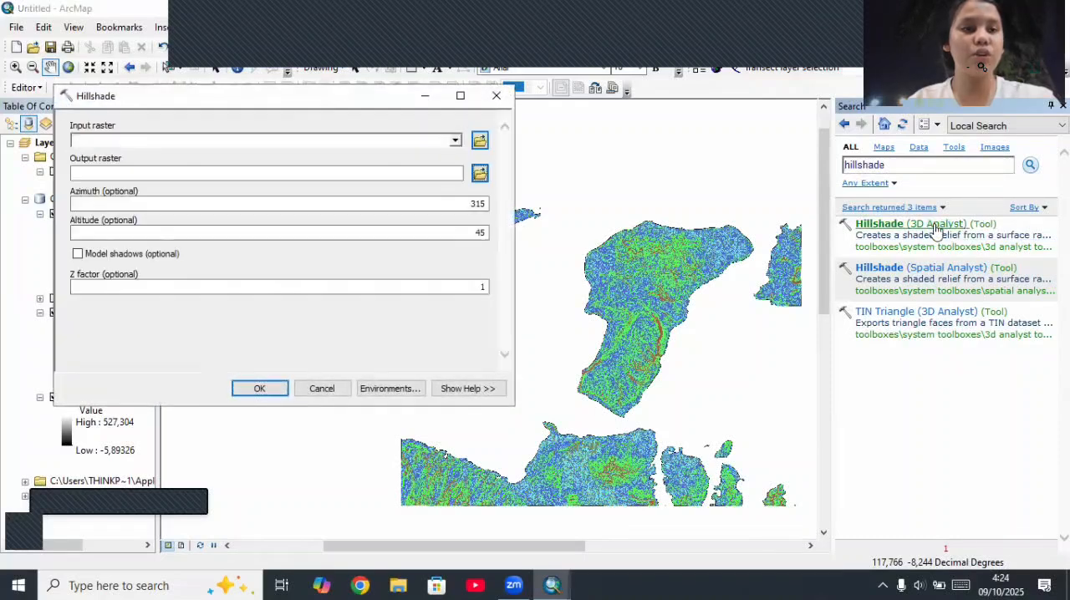
Step: Generate a hillshade from the projecct raster layer using the default output and lighting settings
{"action": "left_click", "coordinate": [456, 144]}
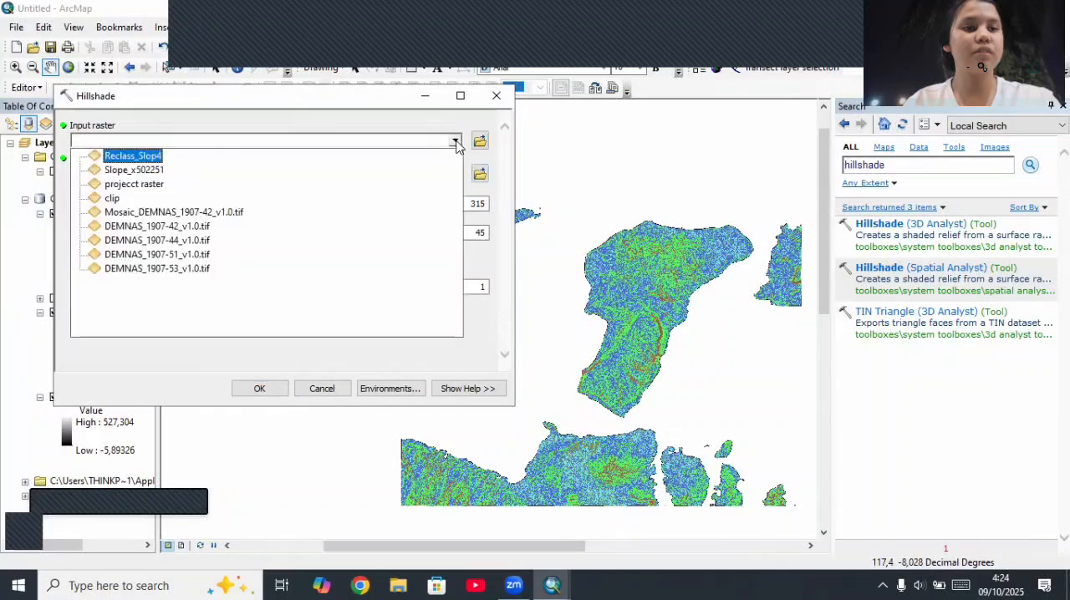
{"action": "left_click", "coordinate": [155, 190]}
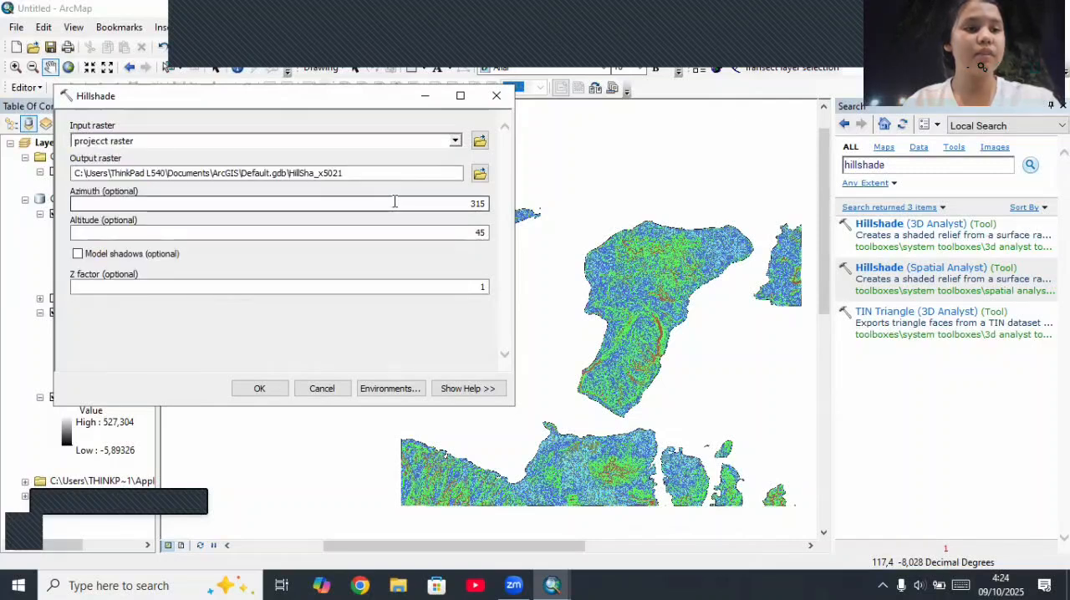
{"action": "left_click", "coordinate": [254, 388]}
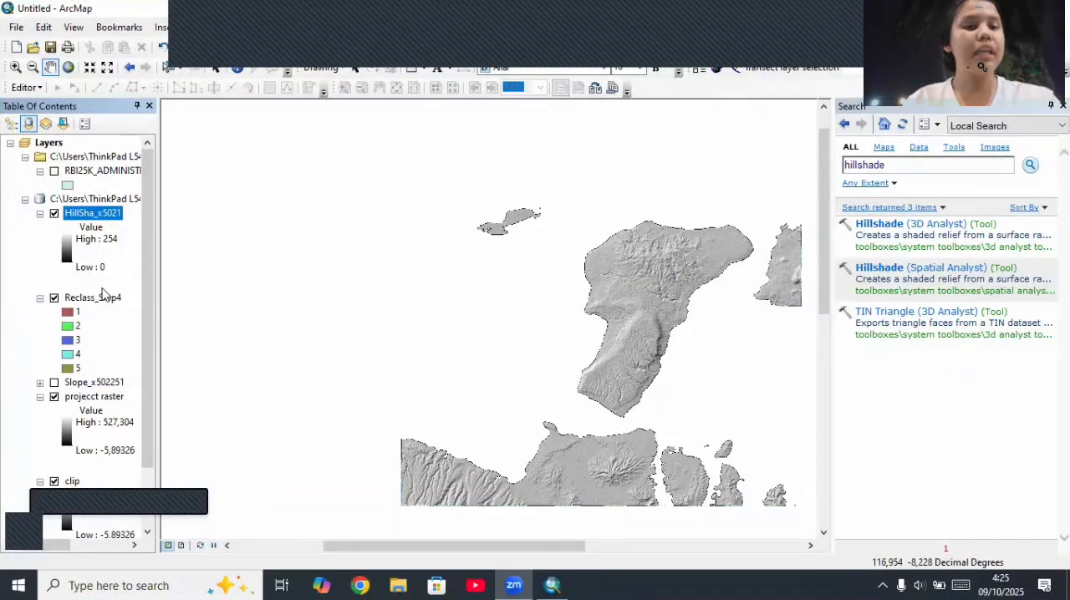
Step: Symbolize the Reclass_Slop4 unique values with the dark green–yellow–red color scheme, and compare the result by toggling the hillshade layer's visibility
{"action": "right_click", "coordinate": [96, 299]}
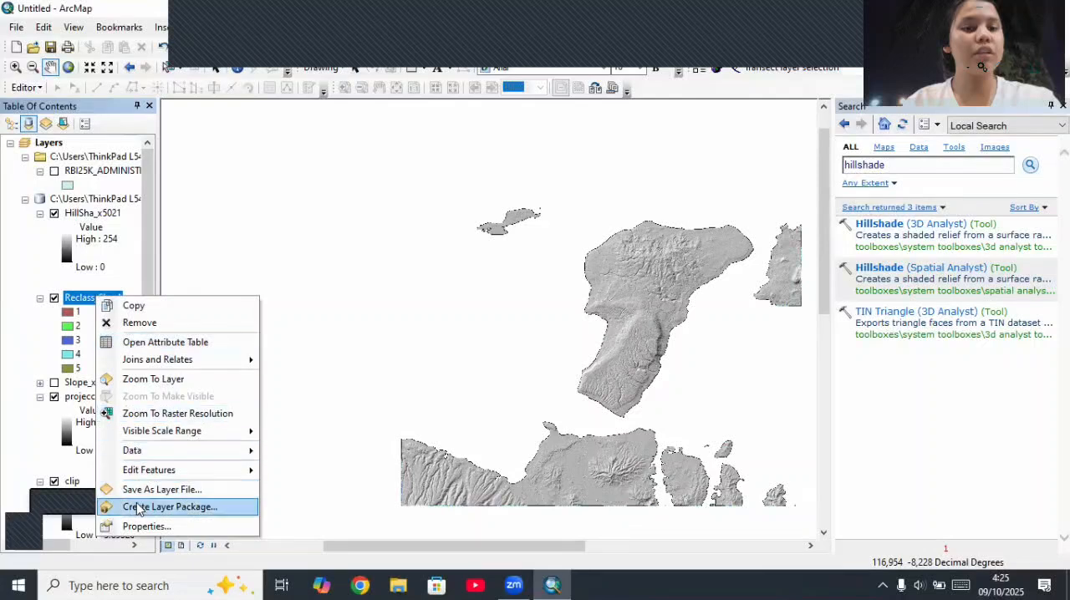
{"action": "left_click", "coordinate": [143, 526]}
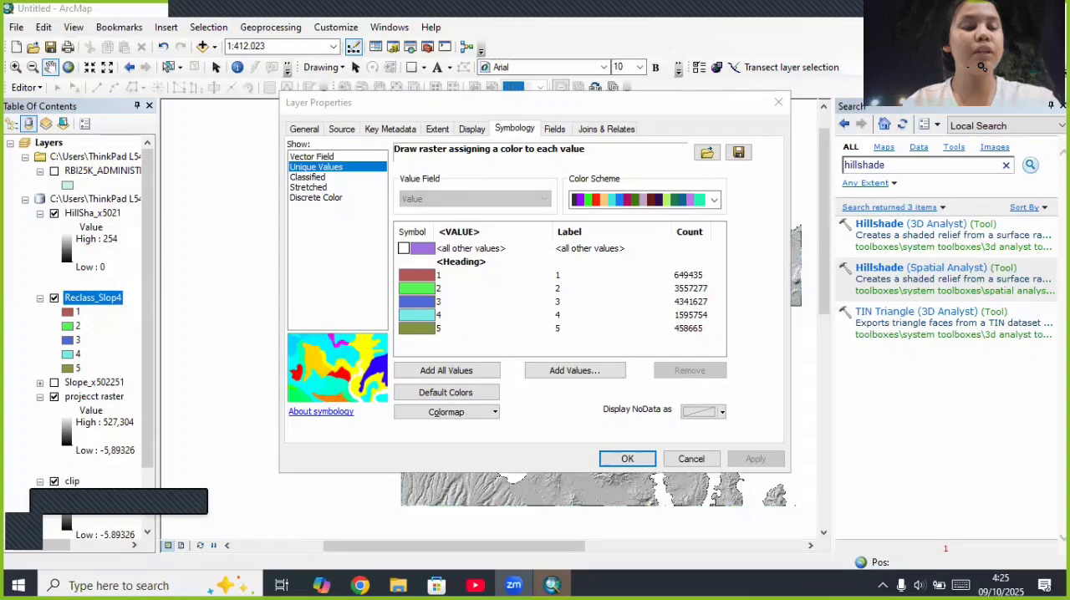
{"action": "left_click", "coordinate": [308, 178]}
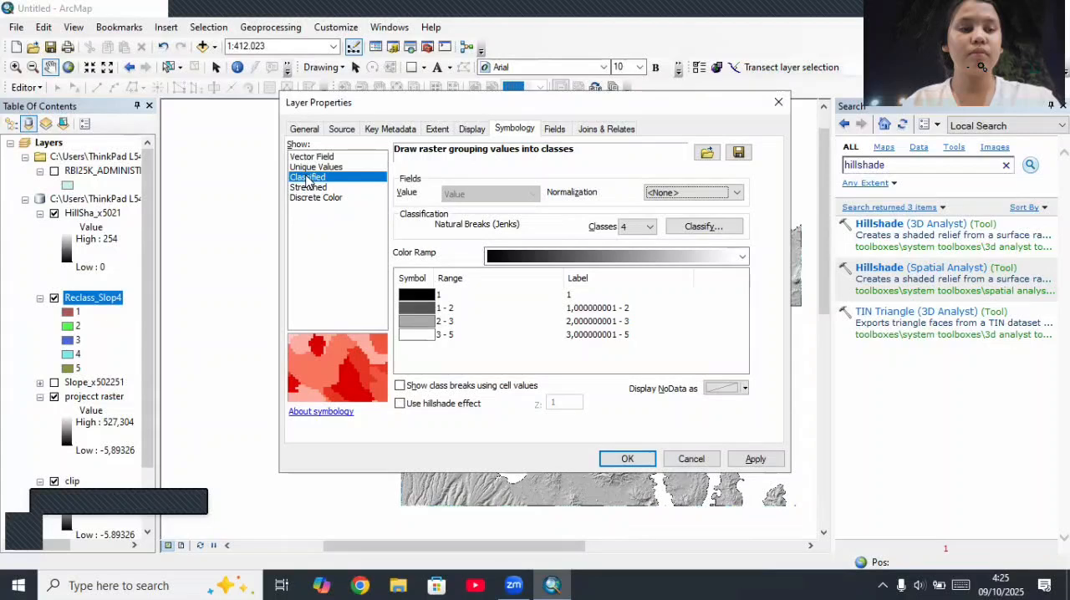
{"action": "left_click", "coordinate": [306, 167]}
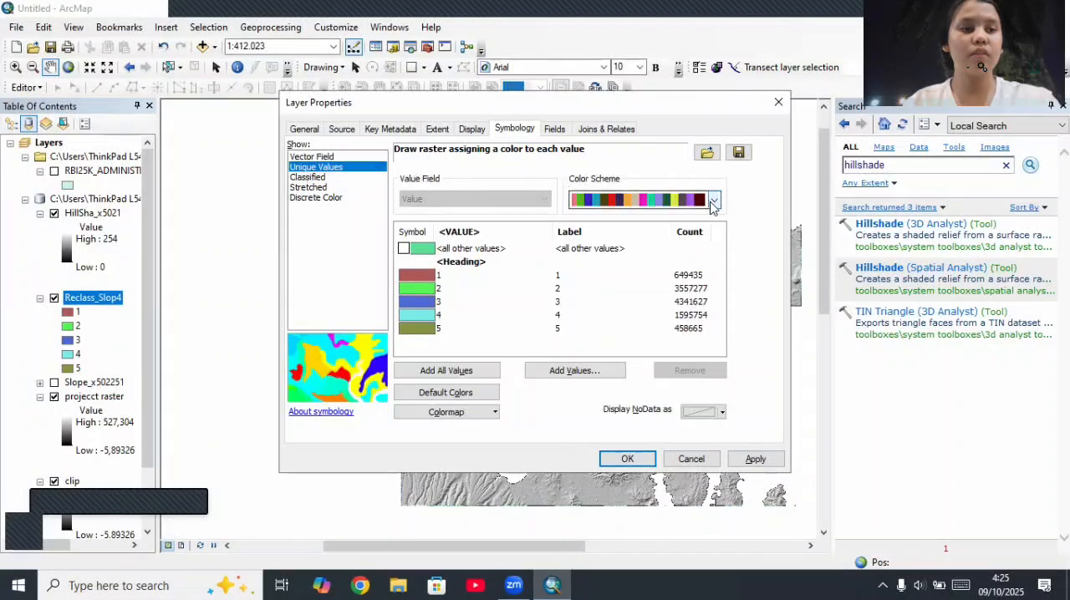
{"action": "left_click", "coordinate": [711, 201]}
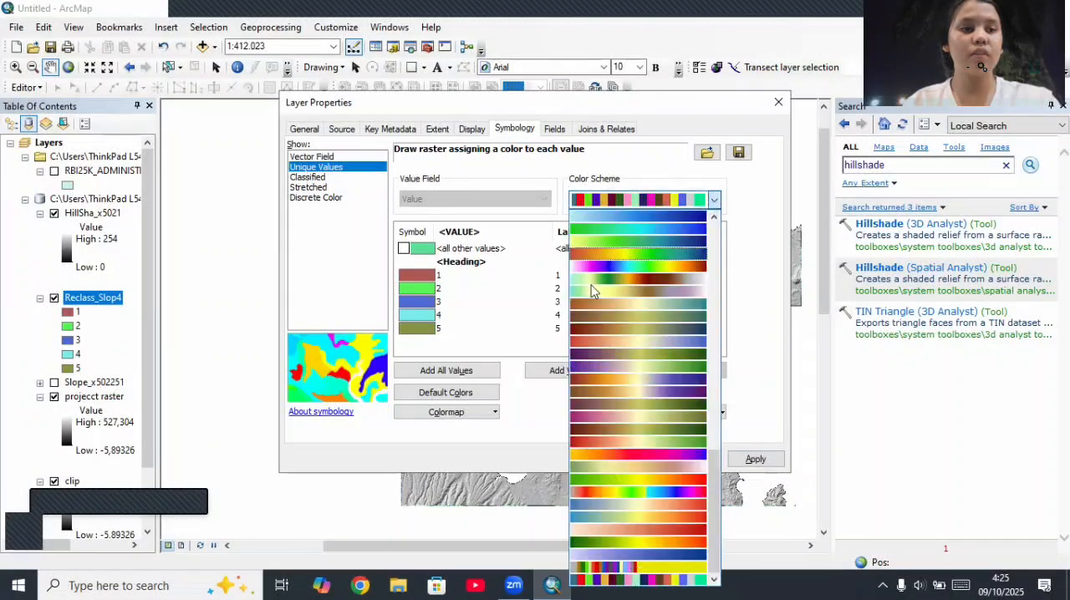
{"action": "left_click", "coordinate": [624, 539]}
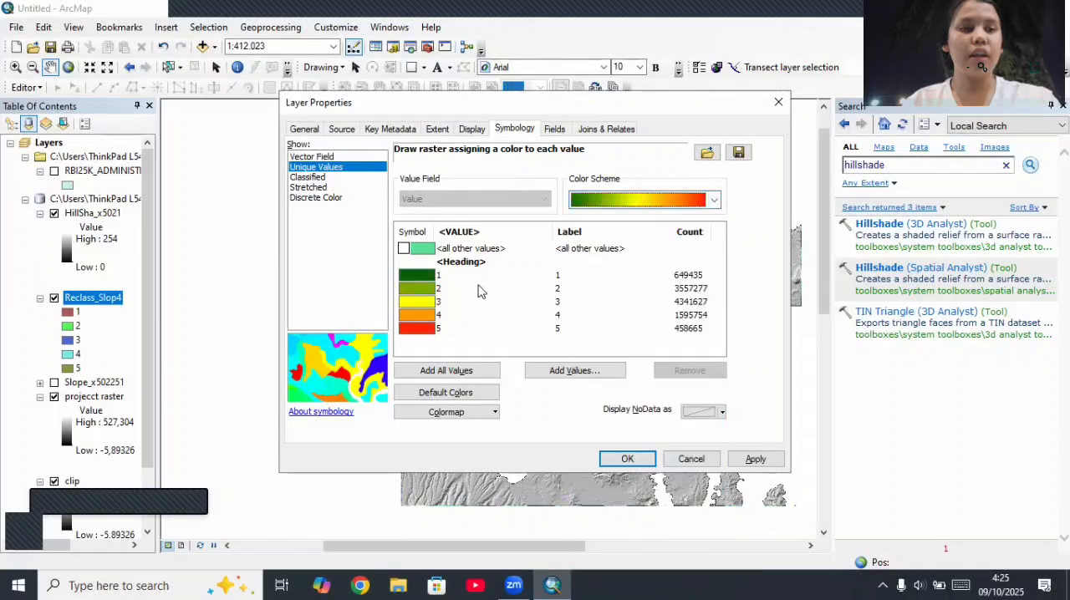
{"action": "left_click", "coordinate": [755, 460]}
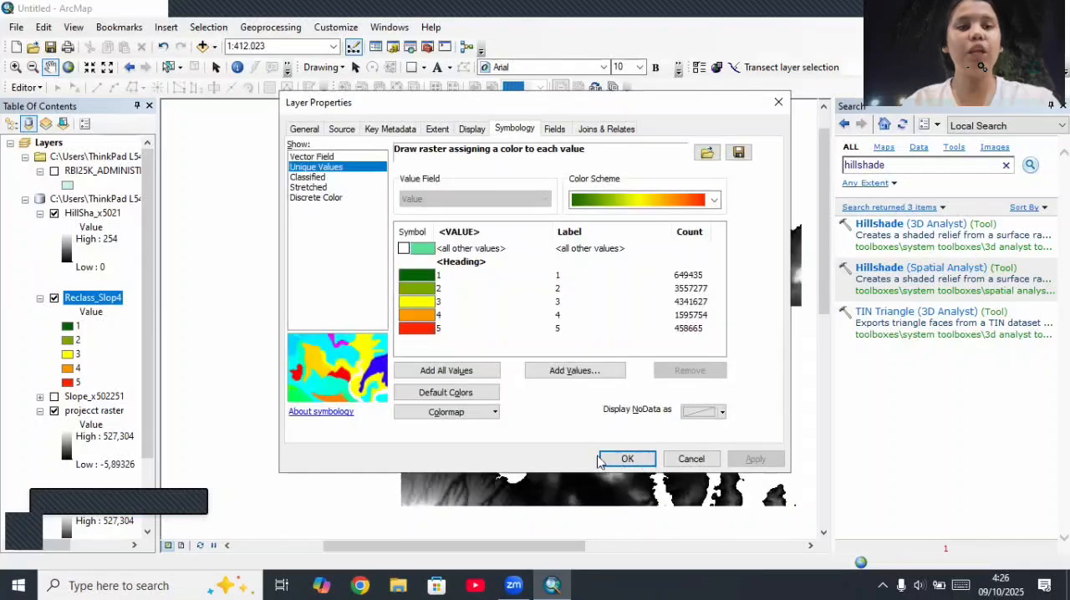
{"action": "left_click", "coordinate": [607, 459]}
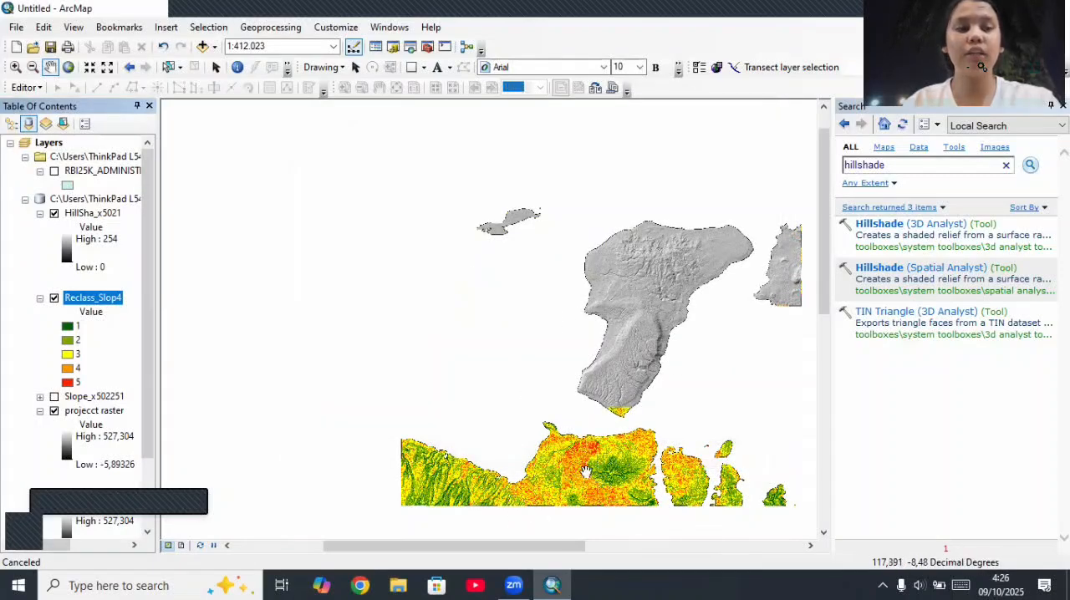
{"action": "left_click", "coordinate": [54, 215]}
{"action": "left_click", "coordinate": [55, 214]}
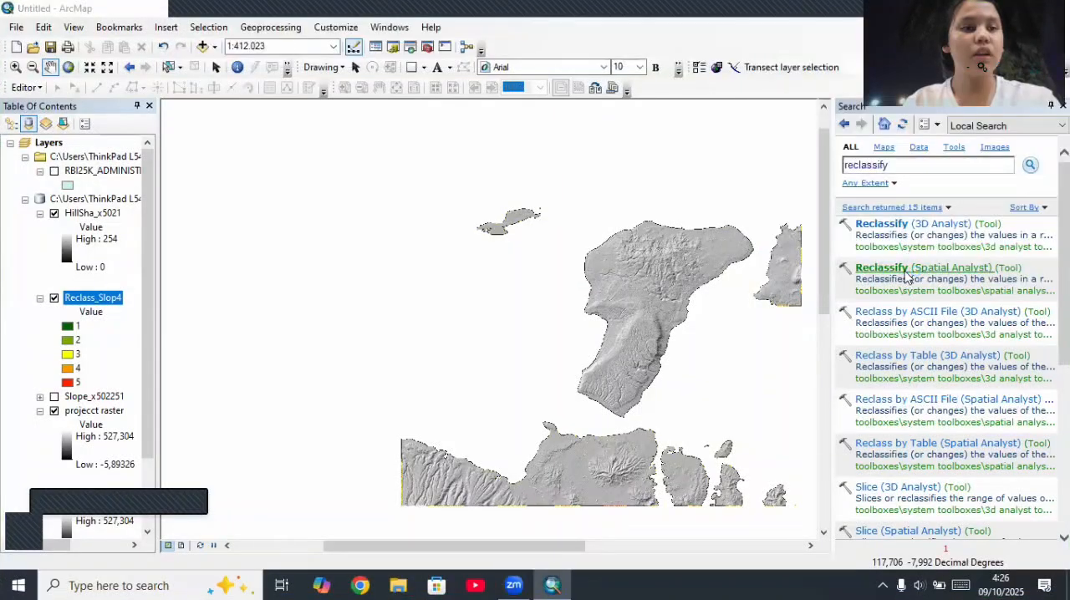
Step: Open the Reclassify (Spatial Analyst) tool and set HillSha_x5021 as the input raster, keeping Value as the reclass field
{"action": "left_click", "coordinate": [904, 271]}
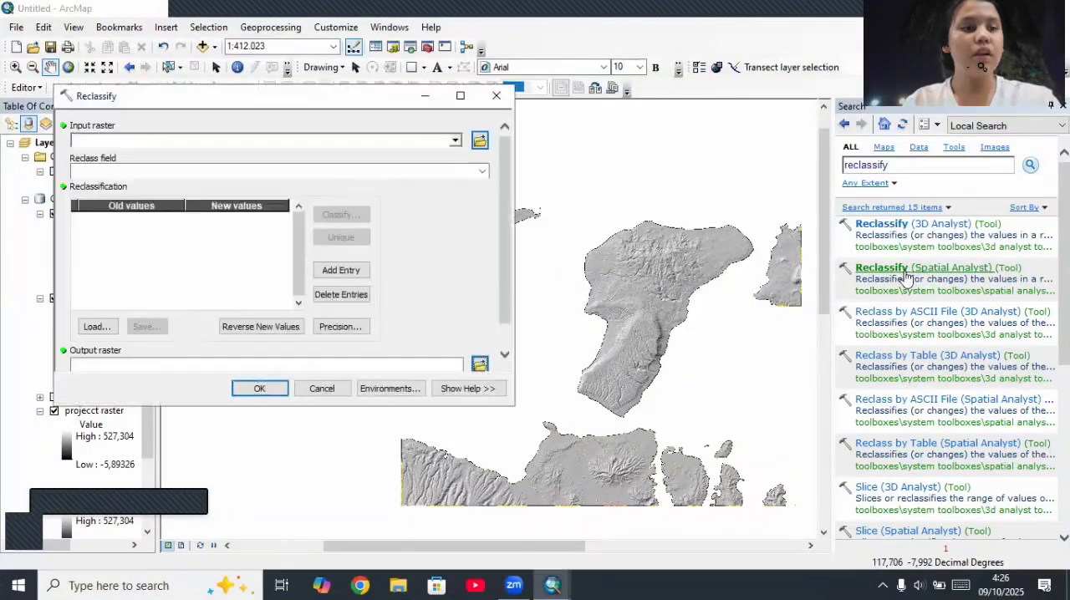
{"action": "left_click", "coordinate": [455, 140]}
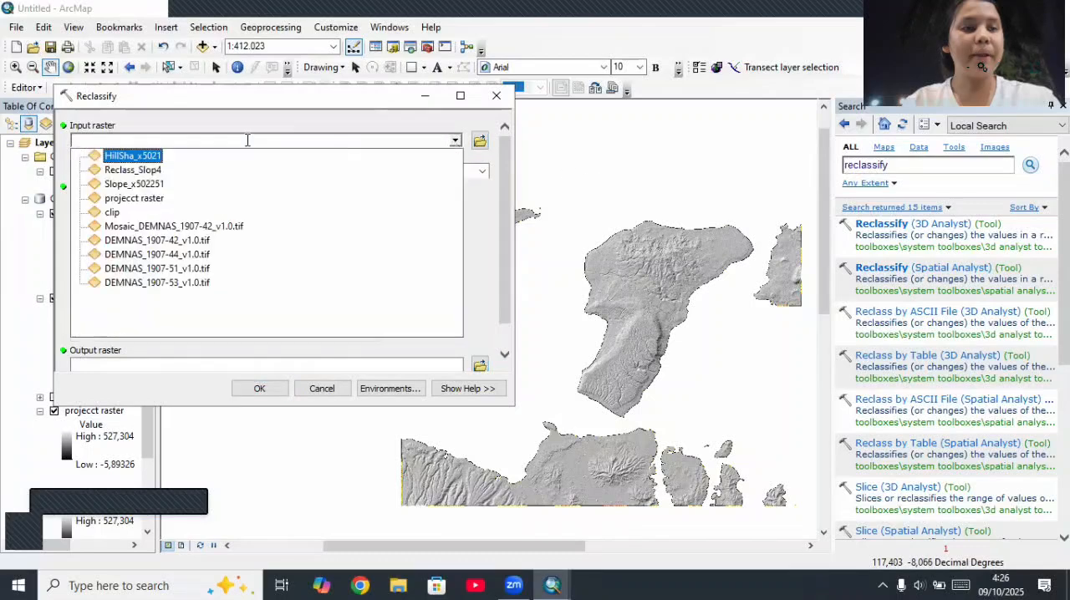
{"action": "left_click", "coordinate": [149, 157]}
{"action": "left_click", "coordinate": [481, 171]}
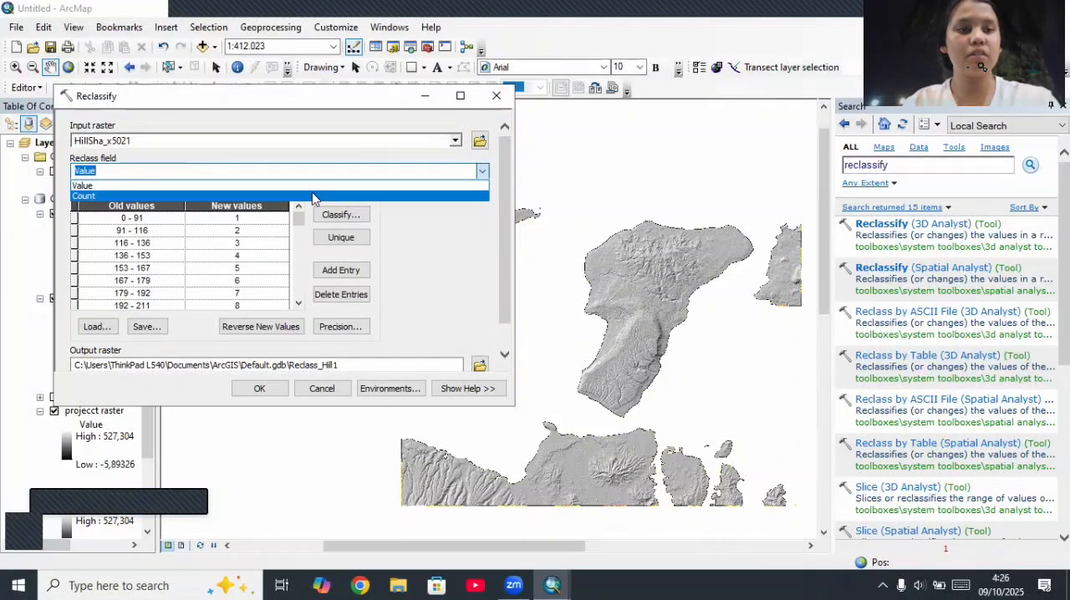
{"action": "left_click", "coordinate": [418, 266]}
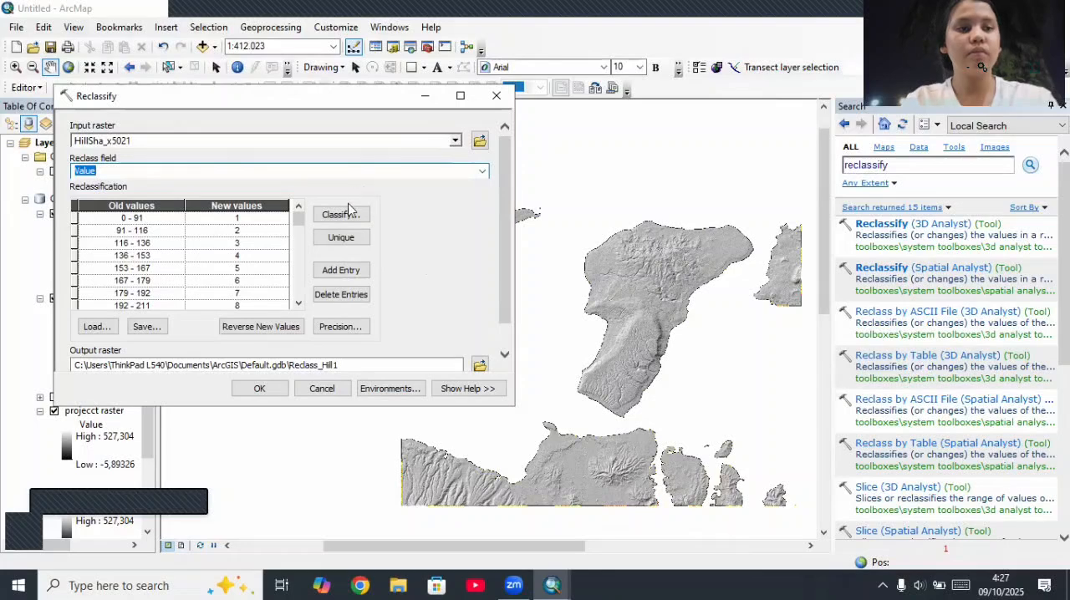
Step: Set the hillshade classification to 5 classes
{"action": "left_click", "coordinate": [348, 215]}
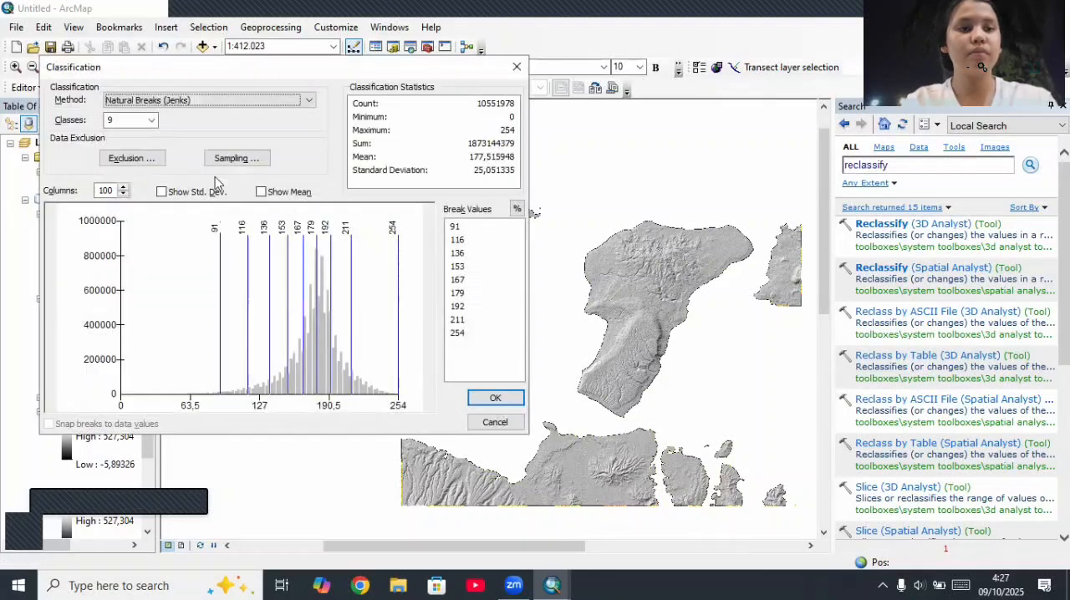
{"action": "left_click", "coordinate": [138, 119]}
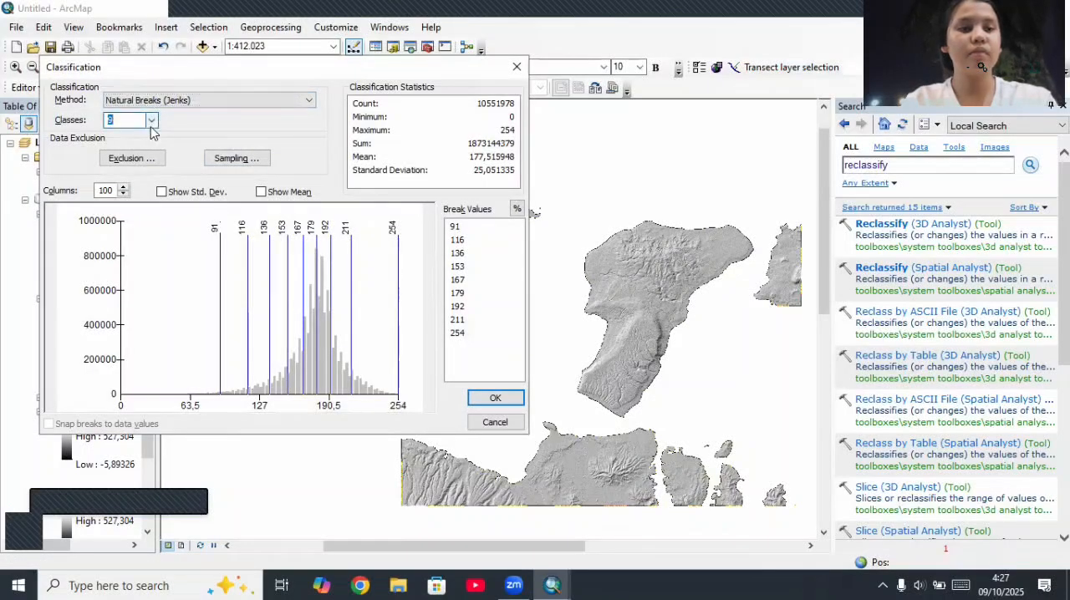
{"action": "left_click", "coordinate": [152, 119]}
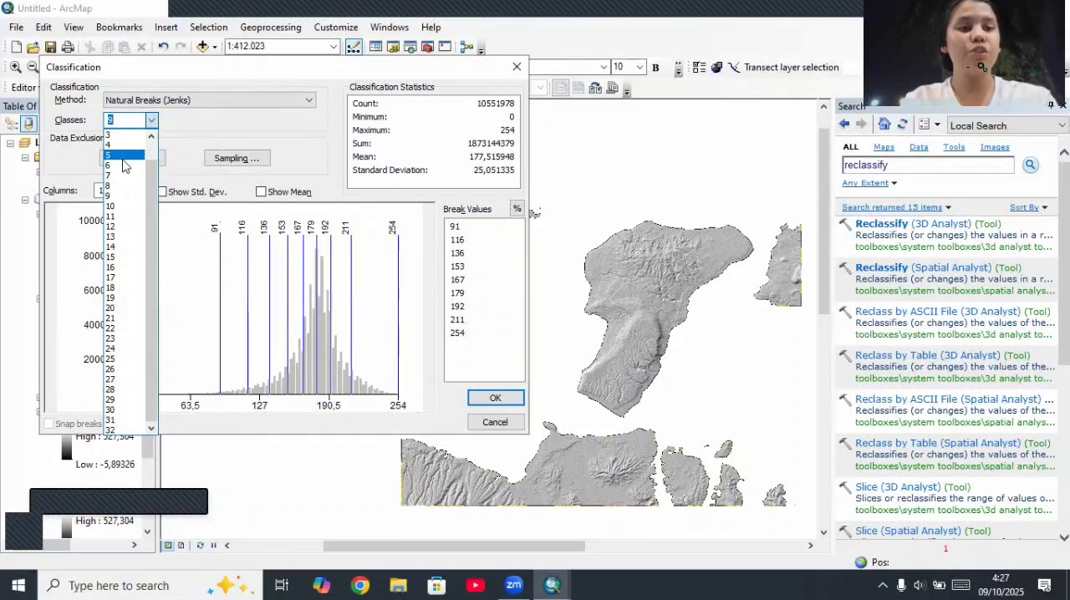
{"action": "left_click", "coordinate": [123, 159]}
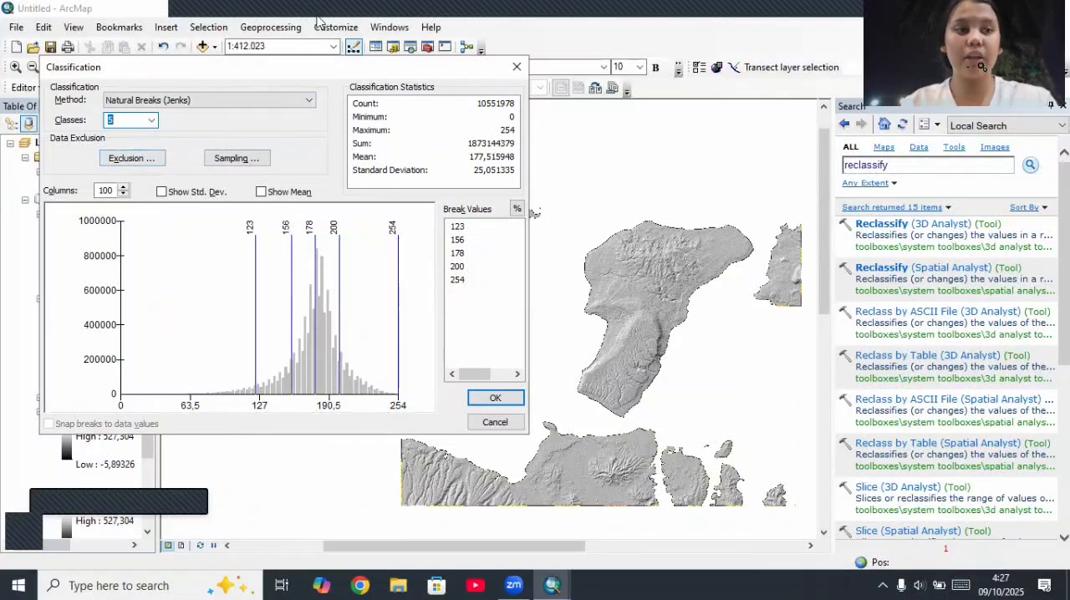
{"action": "left_click", "coordinate": [827, 62]}
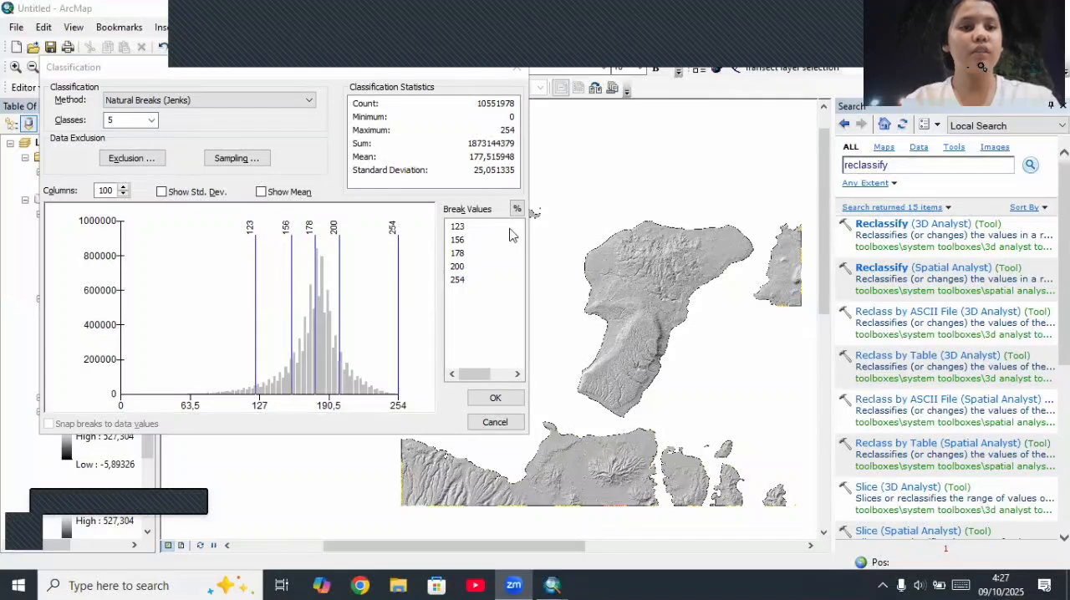
Step: Set the first four hillshade class break values to 10, 25, 50 and 100, keeping 254 as the last break
{"action": "left_click", "coordinate": [509, 228]}
{"action": "type", "text": "1"}
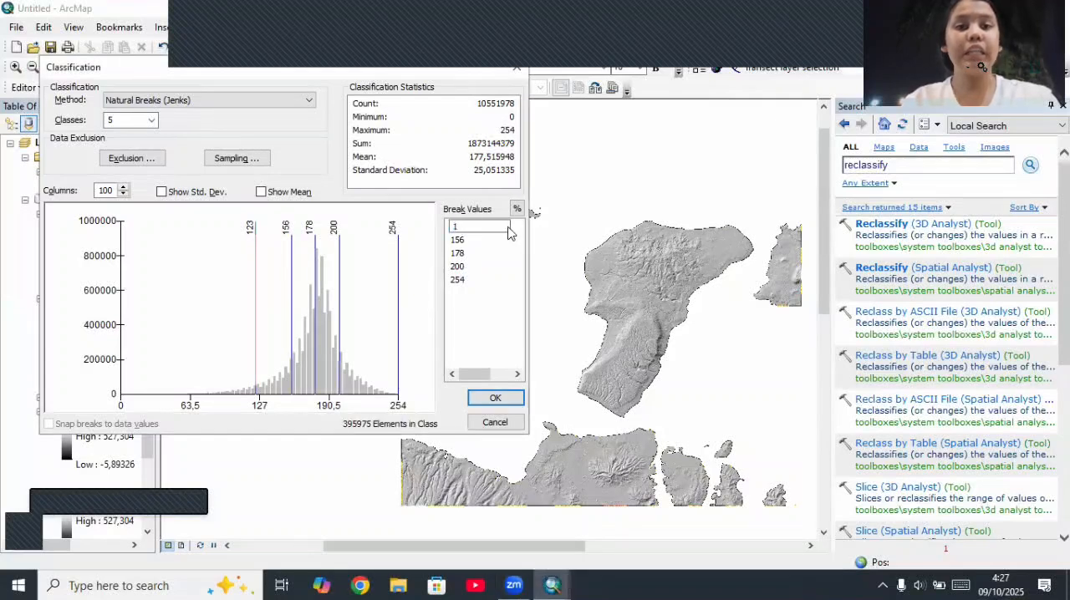
{"action": "type", "text": "0"}
{"action": "left_click", "coordinate": [458, 240]}
{"action": "left_click", "coordinate": [456, 240]}
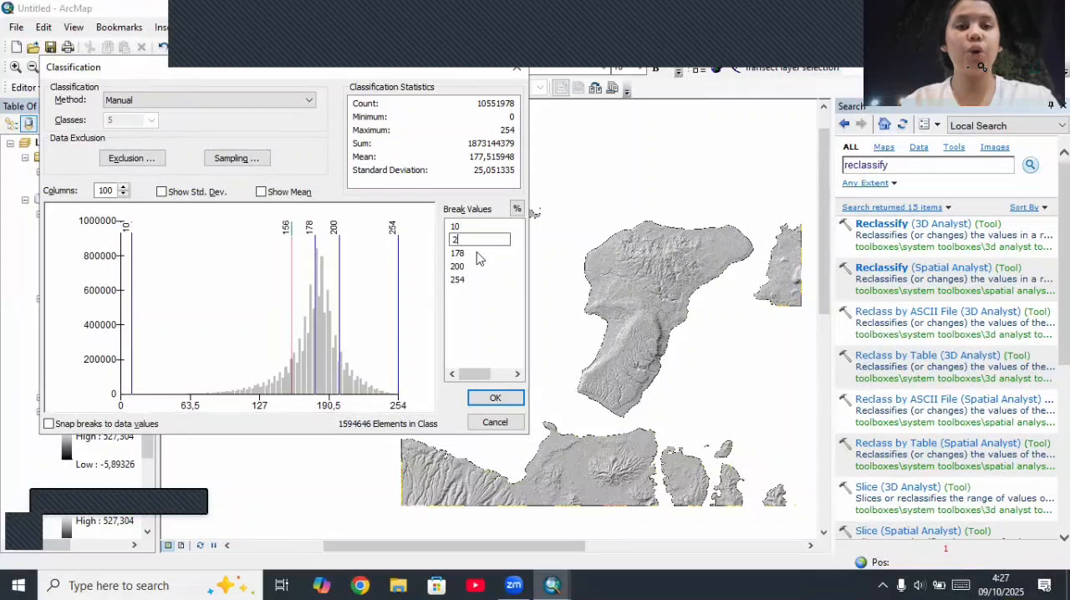
{"action": "left_click", "coordinate": [474, 254]}
{"action": "left_click", "coordinate": [470, 254]}
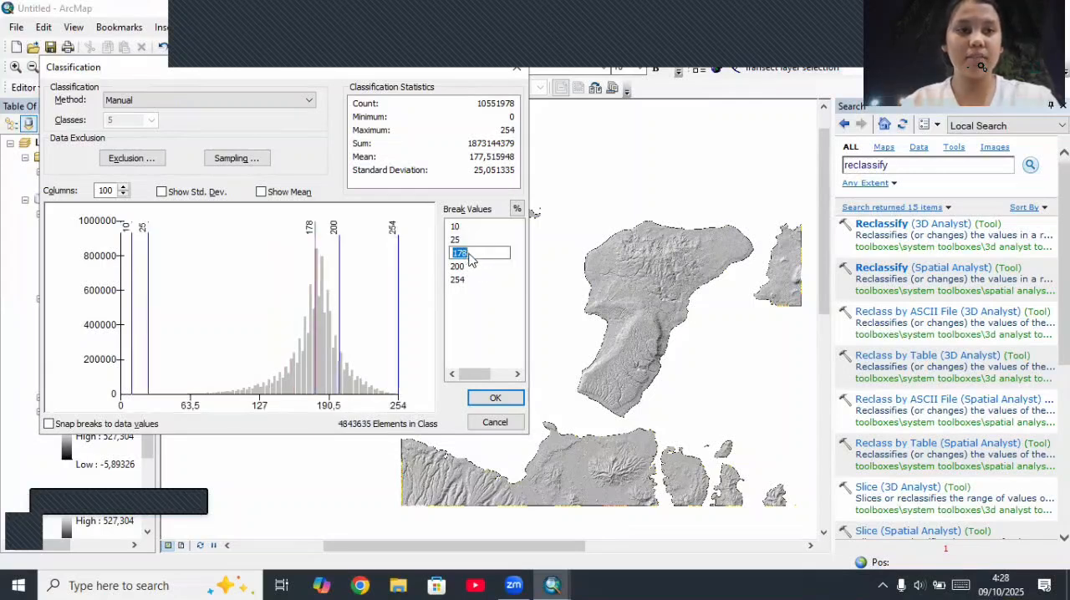
{"action": "left_click", "coordinate": [466, 267]}
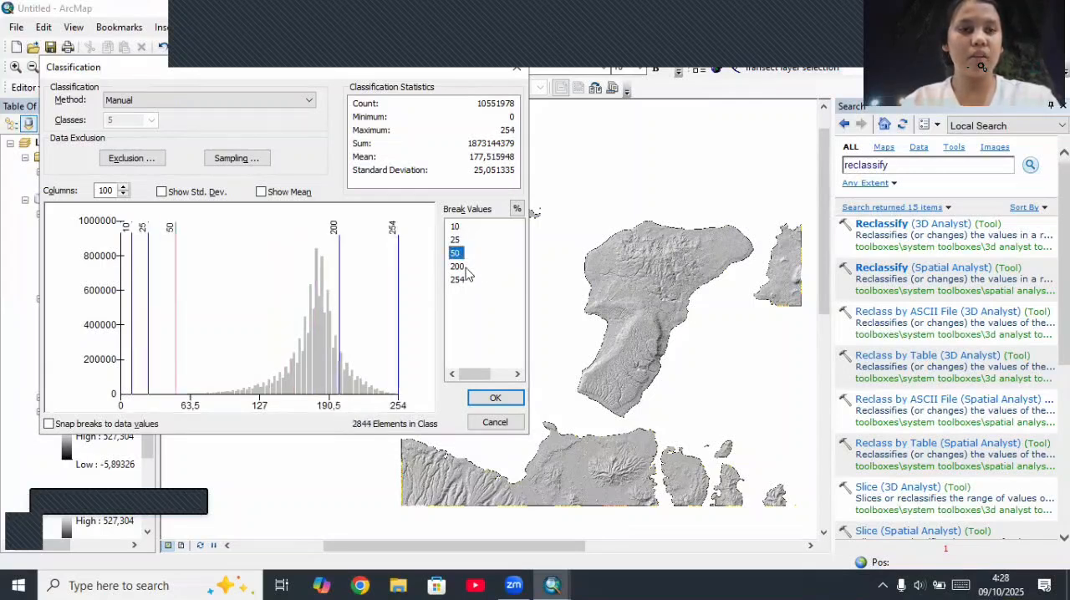
{"action": "left_click", "coordinate": [466, 267]}
{"action": "type", "text": "100"}
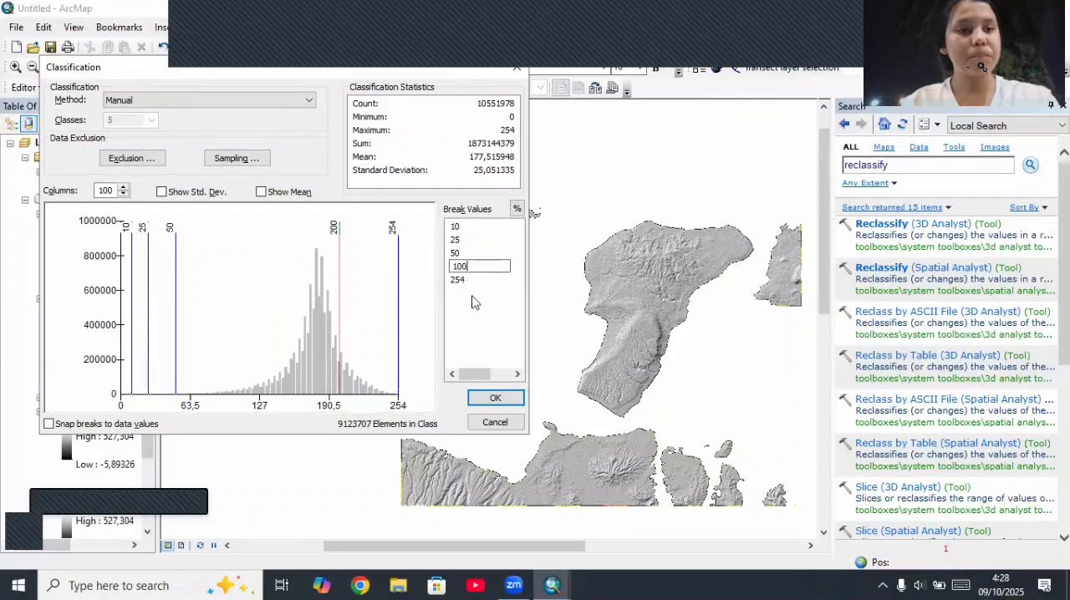
{"action": "left_click", "coordinate": [494, 398]}
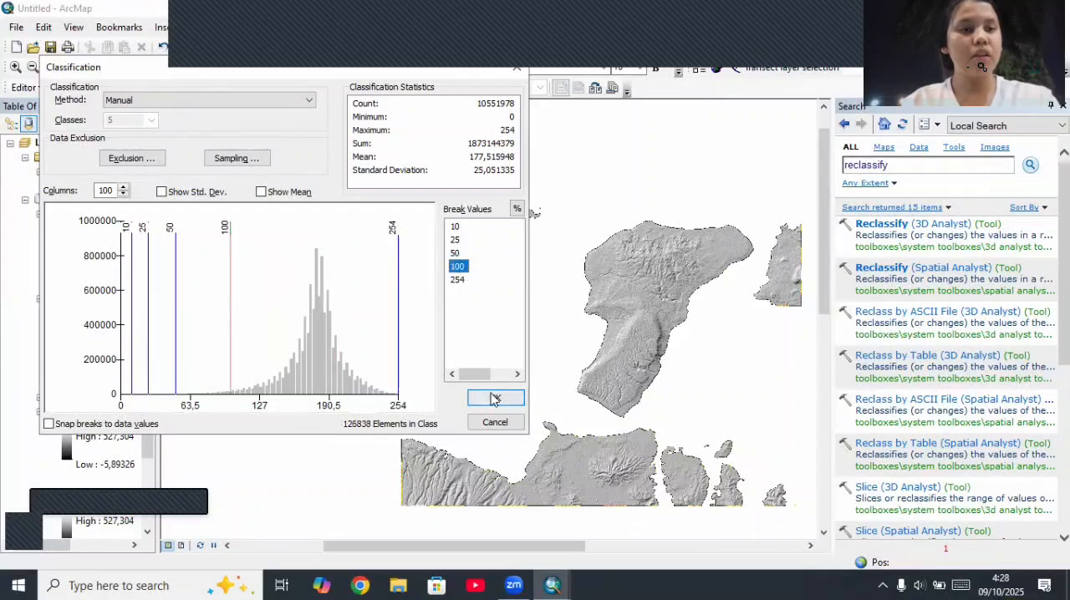
Step: Reverse the hillshade's new class values so they run from 5 down to 1, and run the reclassification to Reclass_Hill1
{"action": "left_click", "coordinate": [495, 399]}
{"action": "left_click", "coordinate": [242, 326]}
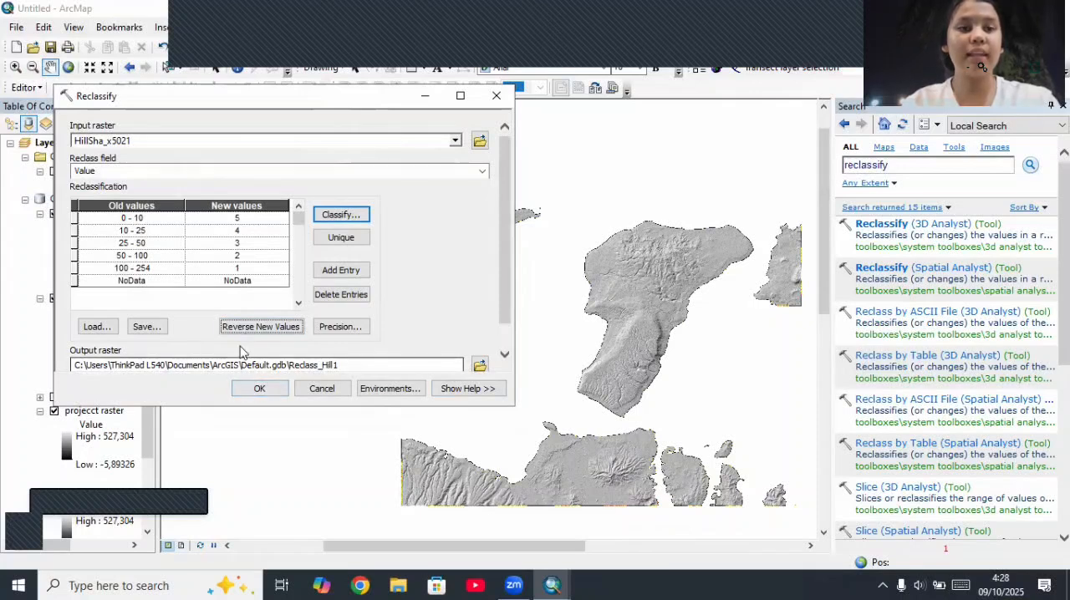
{"action": "left_click", "coordinate": [264, 390]}
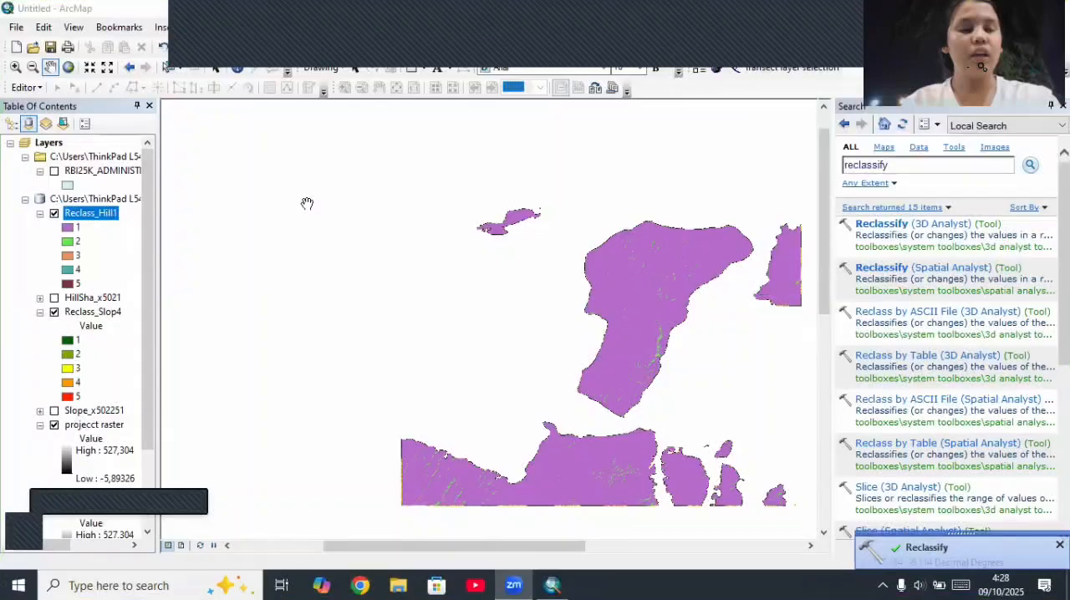
Step: Symbolize the Reclass_Hill1 unique values with the same dark green–yellow–red color scheme as the slope classes
{"action": "right_click", "coordinate": [109, 215]}
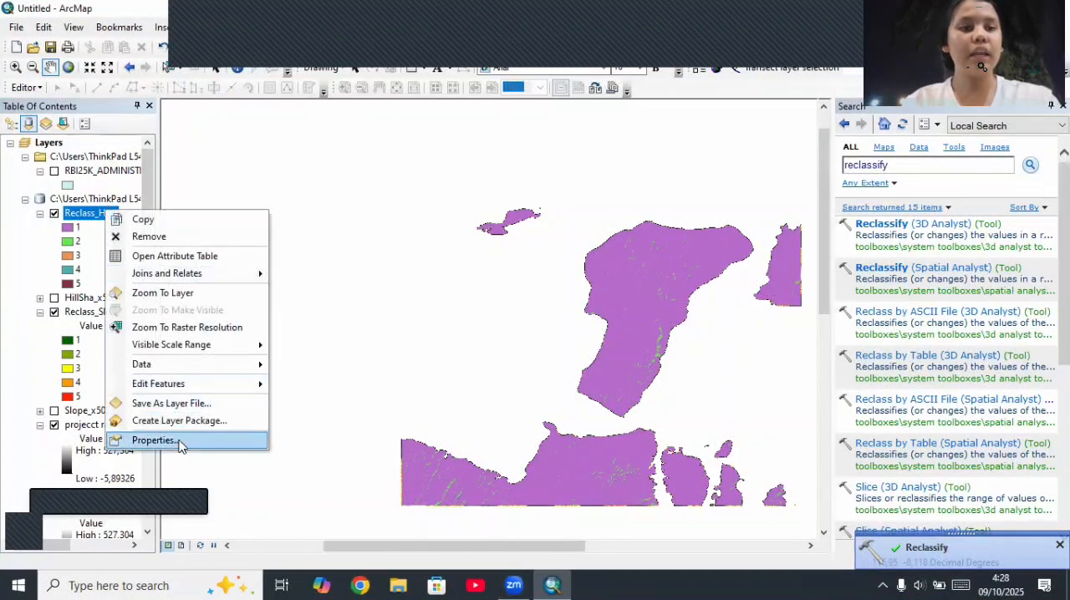
{"action": "left_click", "coordinate": [173, 439]}
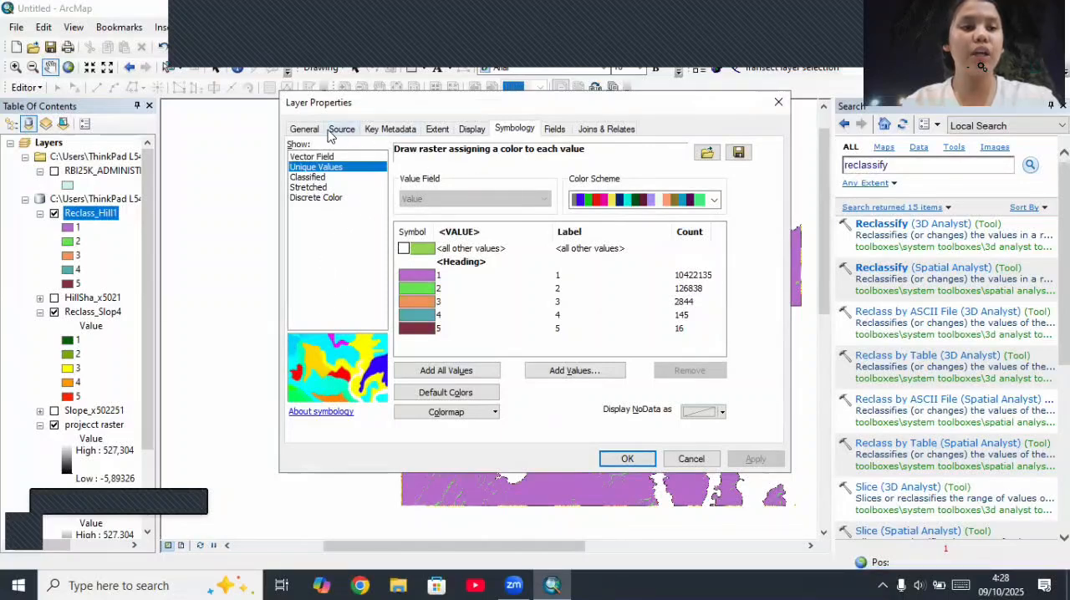
{"action": "left_click", "coordinate": [713, 200]}
{"action": "left_click", "coordinate": [608, 540]}
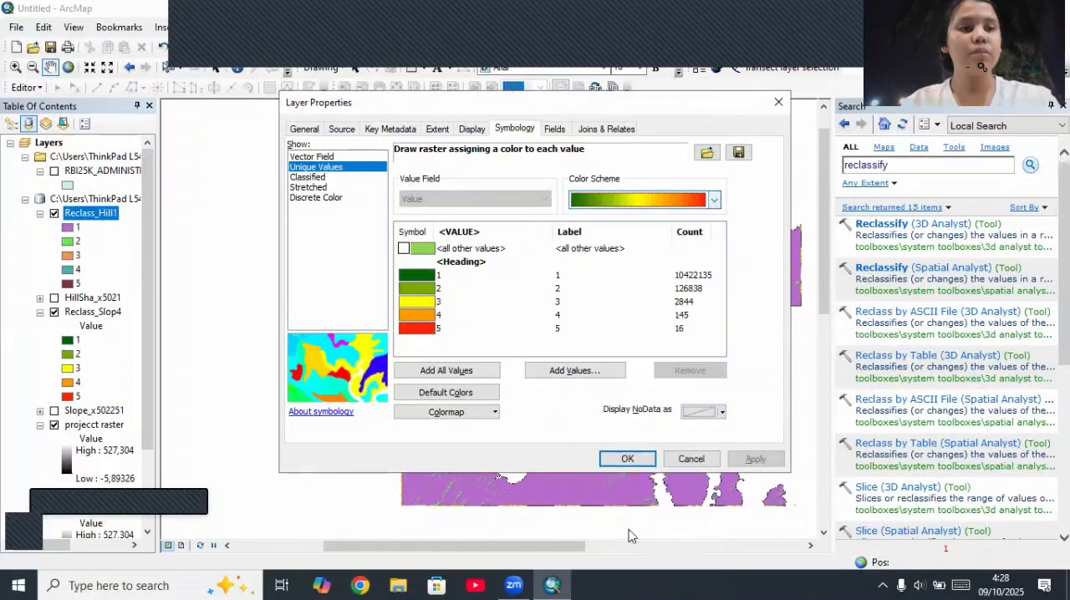
{"action": "left_click", "coordinate": [755, 458]}
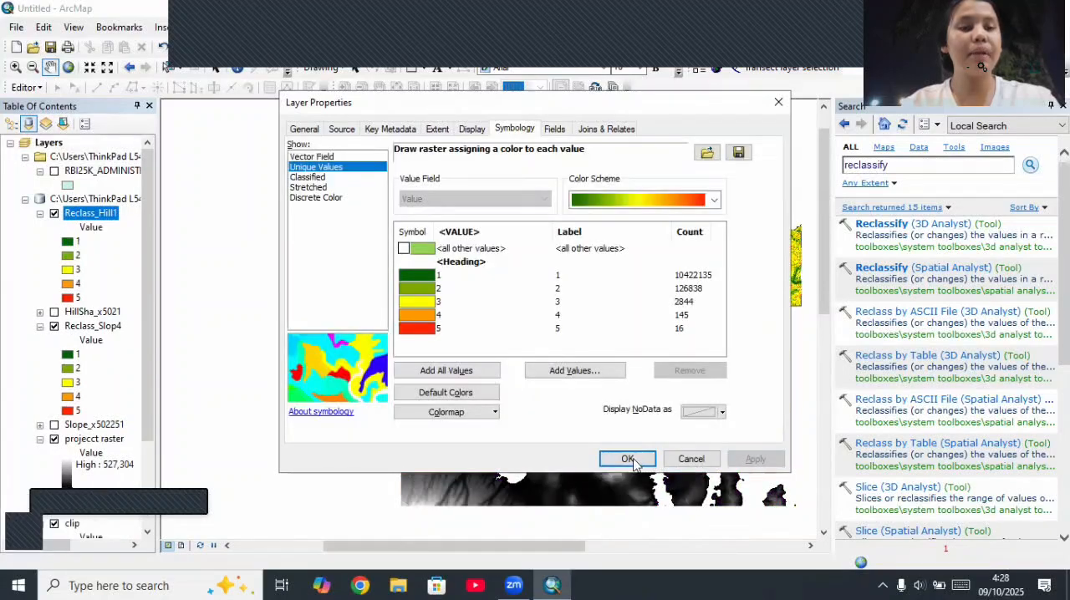
{"action": "left_click", "coordinate": [631, 459]}
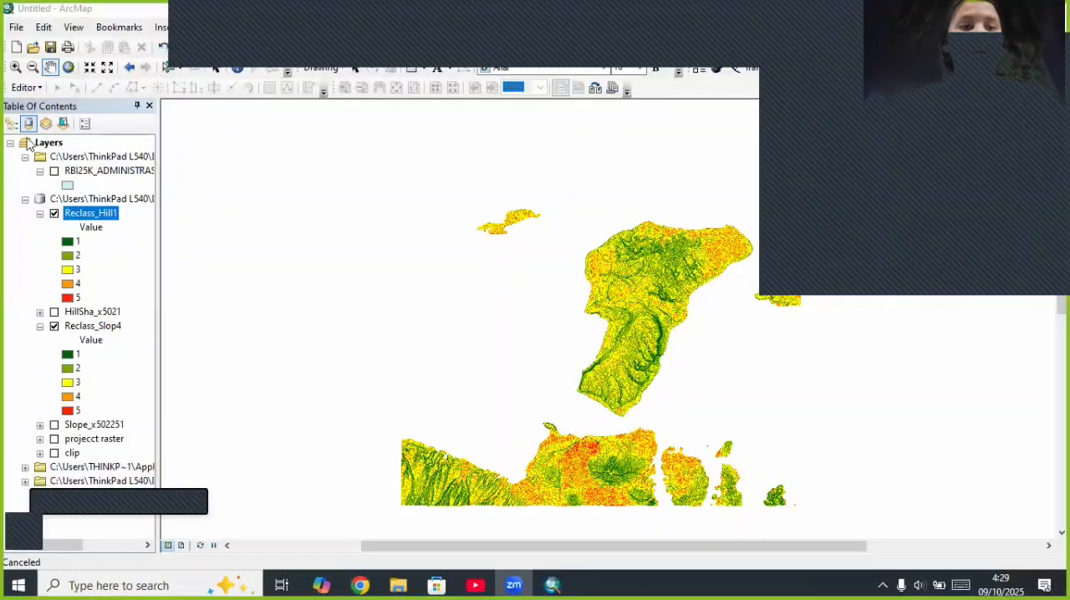
Step: Add the coastline shapefile RBI25K_GARISRPANTAI_LN_25K.shp from the Sumbawa folder to the map
{"action": "right_click", "coordinate": [50, 144]}
{"action": "left_click", "coordinate": [77, 149]}
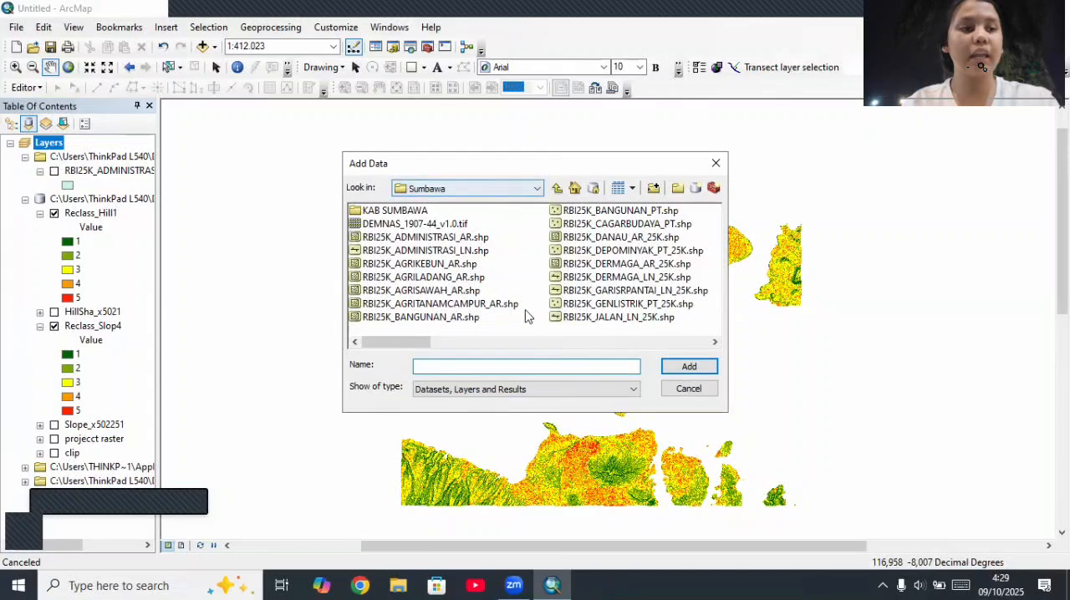
{"action": "left_click", "coordinate": [714, 342]}
{"action": "left_click", "coordinate": [715, 342]}
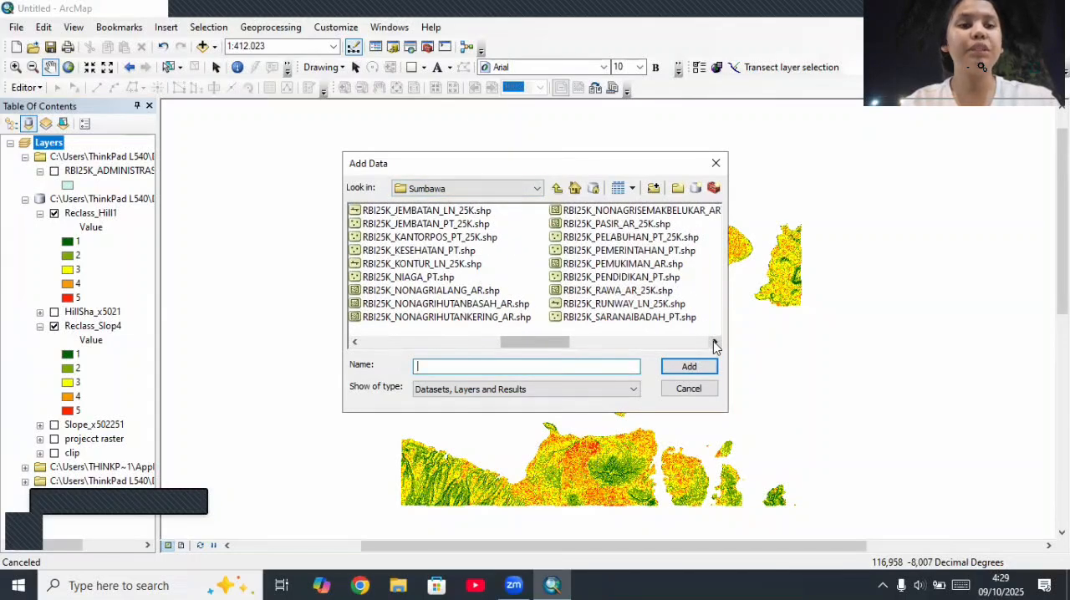
{"action": "left_click", "coordinate": [714, 342]}
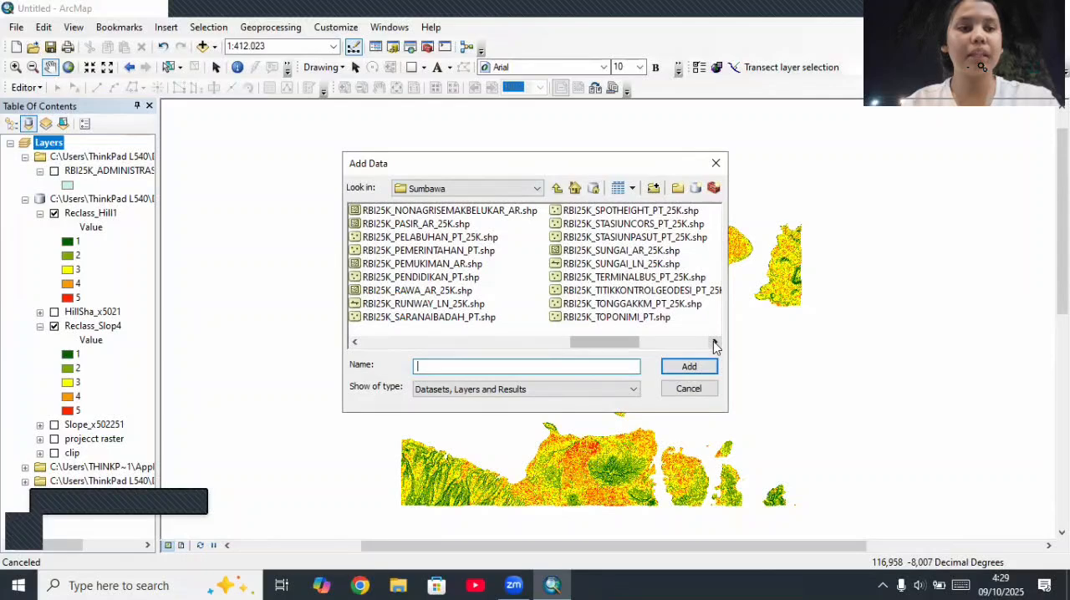
{"action": "left_click", "coordinate": [715, 342]}
{"action": "left_click", "coordinate": [713, 342]}
{"action": "left_click_drag", "start_coordinate": [678, 343], "coordinate": [393, 344]}
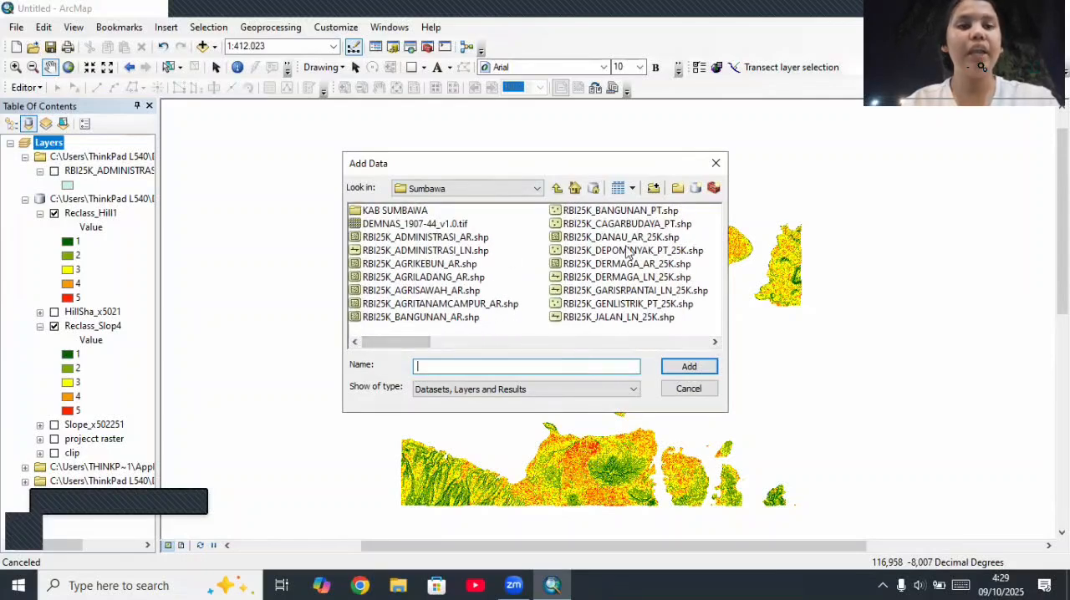
{"action": "left_click", "coordinate": [714, 342]}
{"action": "left_click", "coordinate": [714, 341]}
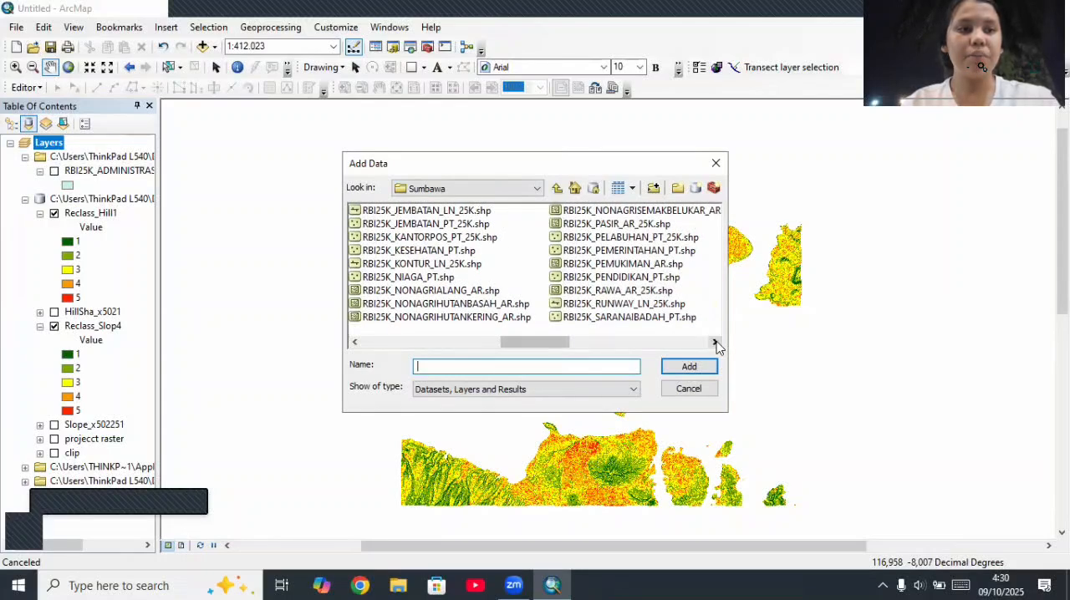
{"action": "left_click", "coordinate": [714, 342]}
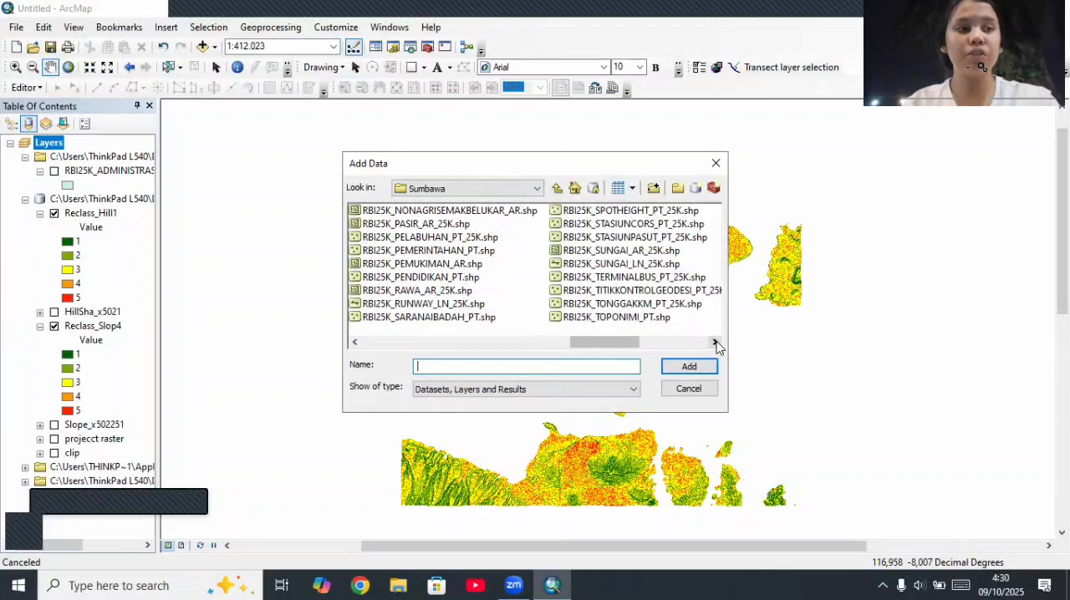
{"action": "left_click", "coordinate": [714, 342]}
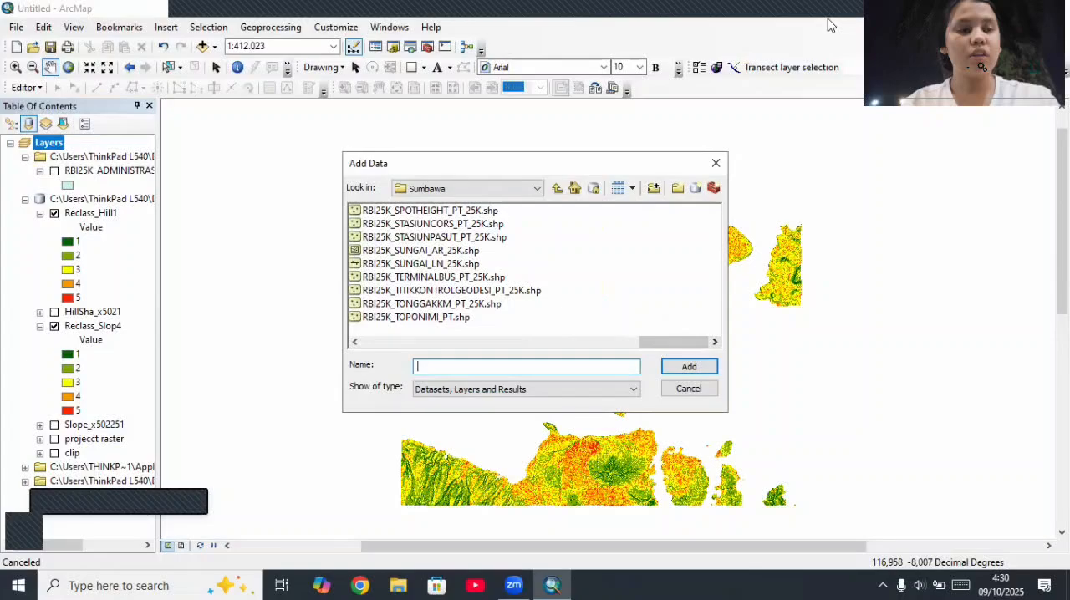
{"action": "left_click", "coordinate": [856, 74]}
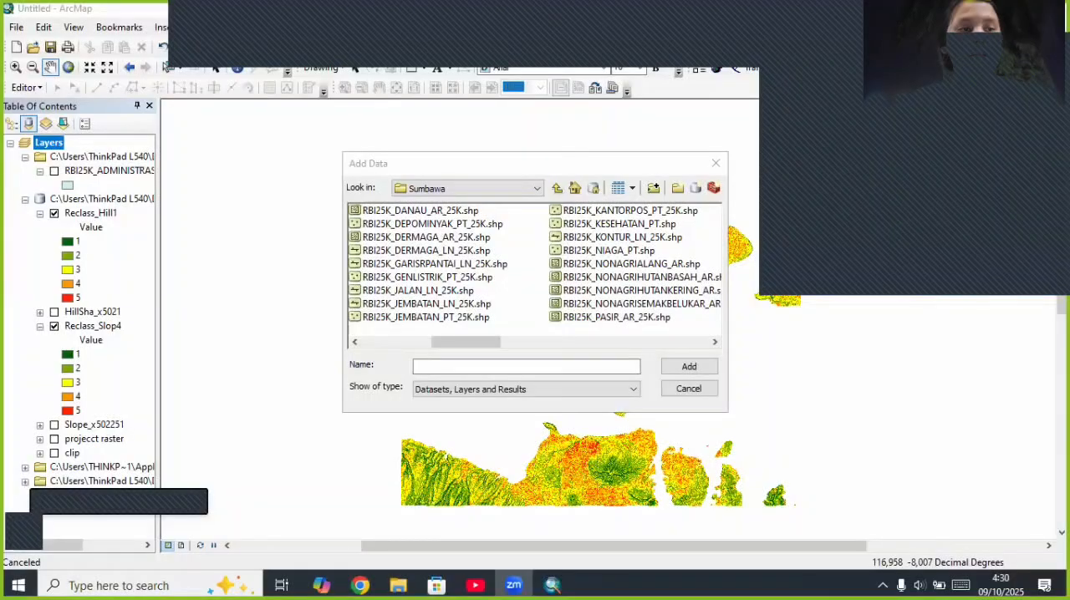
{"action": "left_click", "coordinate": [430, 254]}
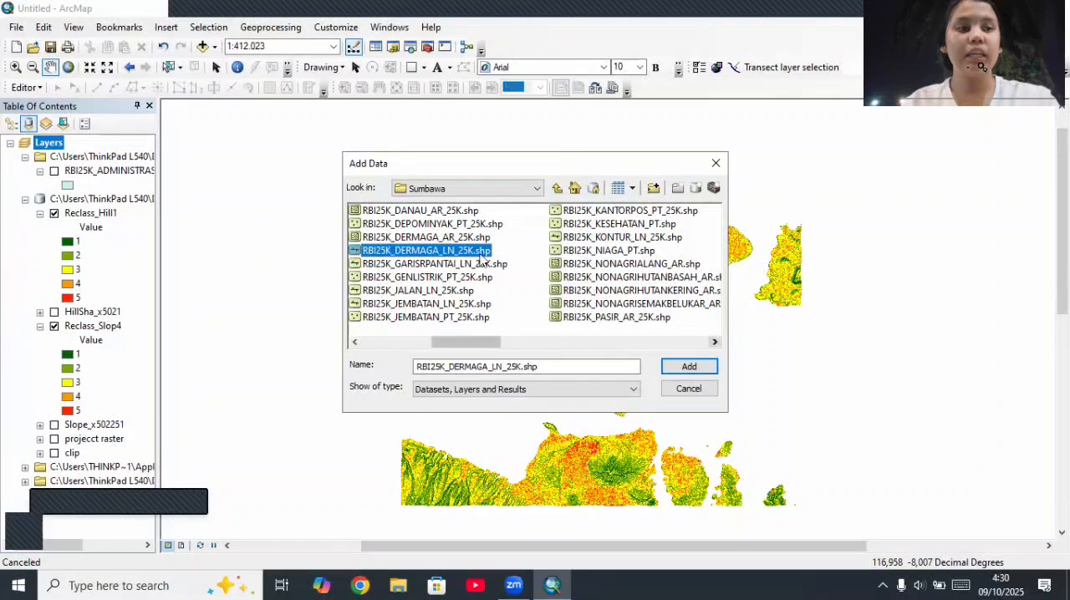
{"action": "left_click", "coordinate": [448, 264]}
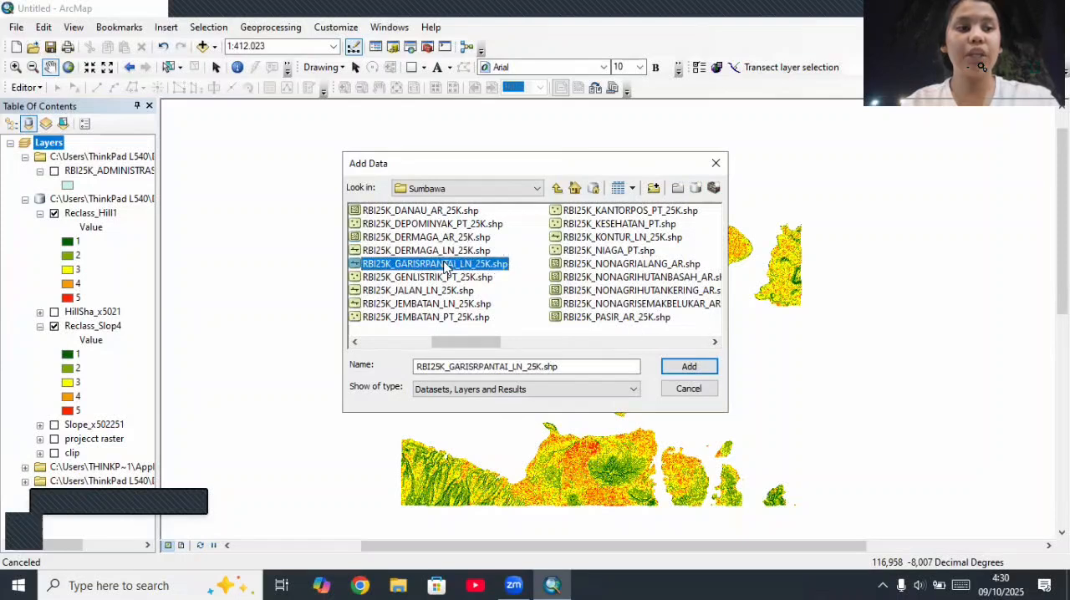
{"action": "left_click", "coordinate": [679, 372]}
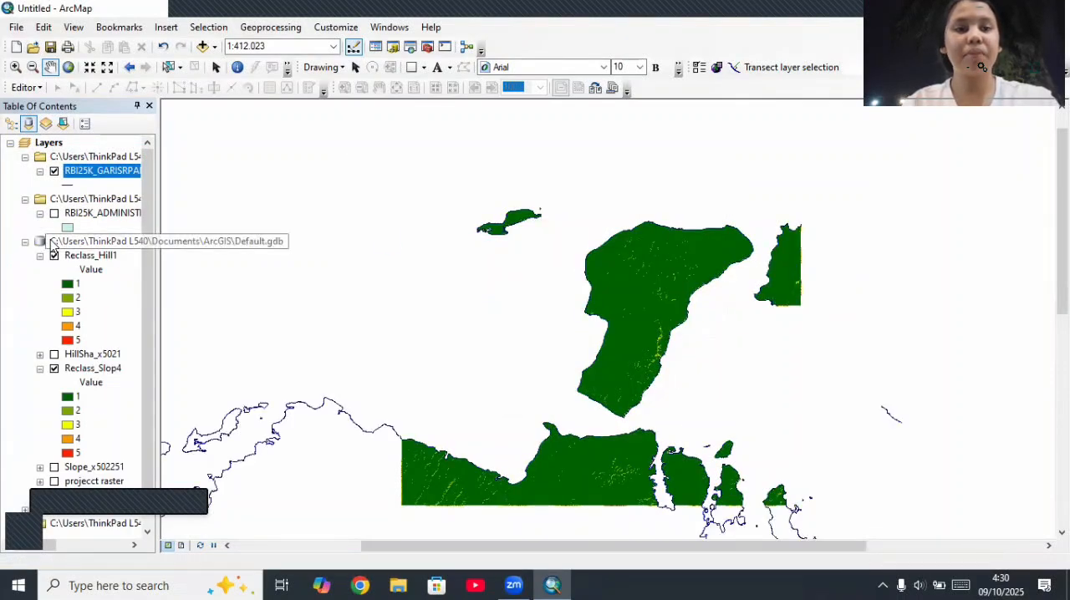
Step: Search the tools for "multiple ring buffer" and open the Multiple Ring Buffer (Analysis) tool
{"action": "left_click", "coordinate": [390, 26]}
{"action": "left_click", "coordinate": [455, 132]}
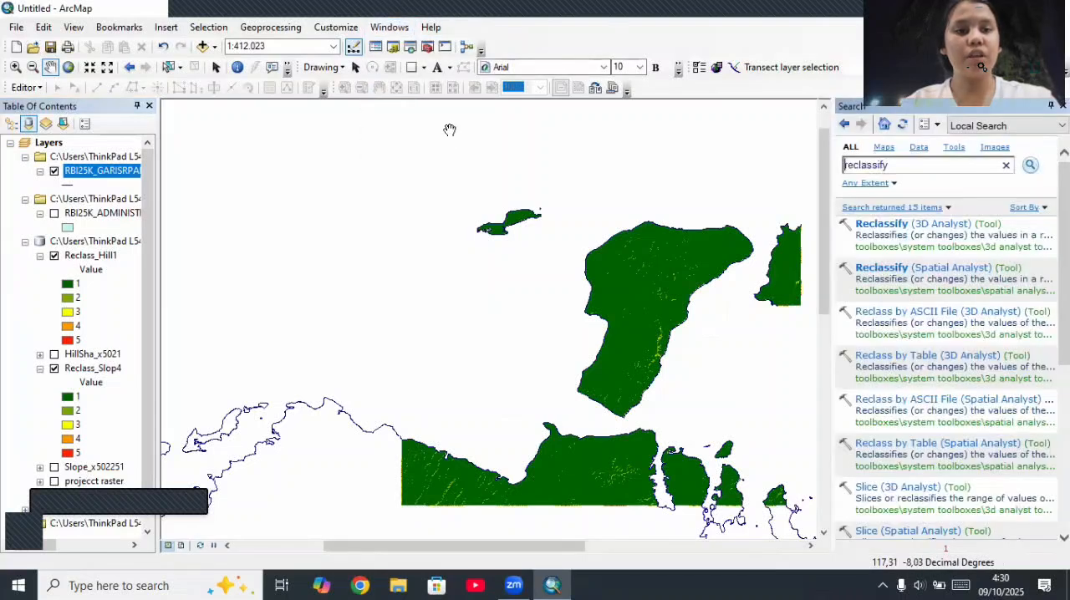
{"action": "left_click", "coordinate": [960, 168]}
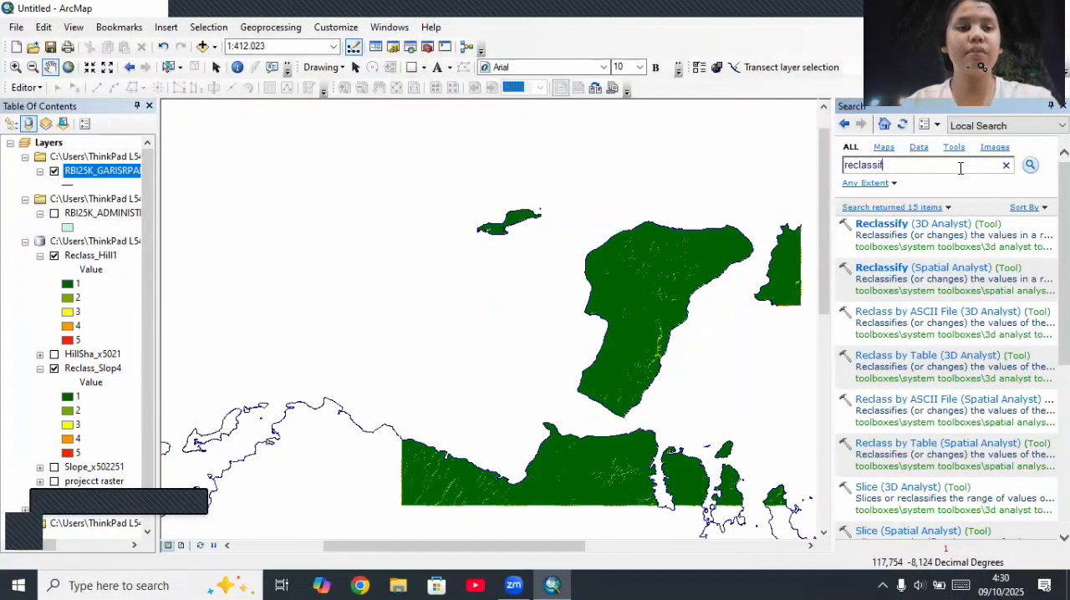
{"action": "key", "text": "BackSpace"}
{"action": "key", "text": "BackSpace"}
{"action": "key", "text": "BackSpace"}
{"action": "key", "text": "BackSpace"}
{"action": "key", "text": "BackSpace"}
{"action": "key", "text": "BackSpace"}
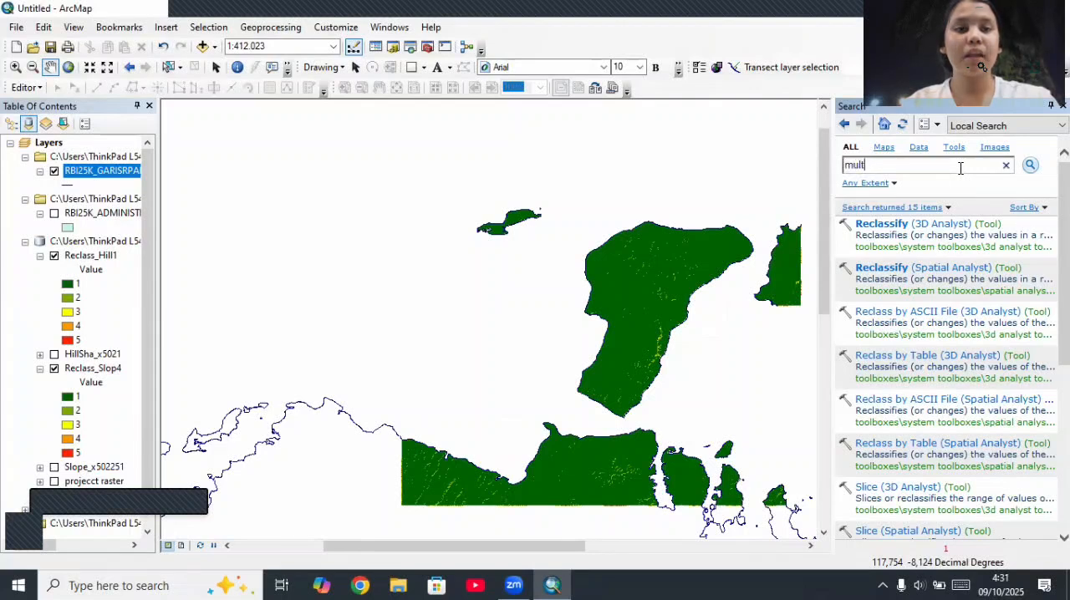
{"action": "type", "text": "multiple "}
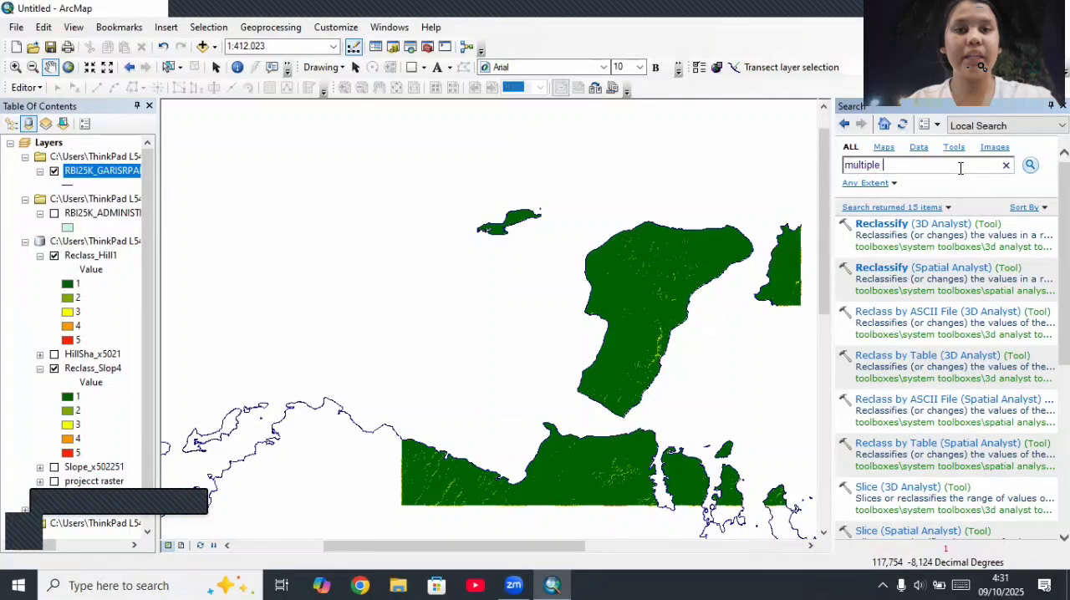
{"action": "type", "text": "ring buffer"}
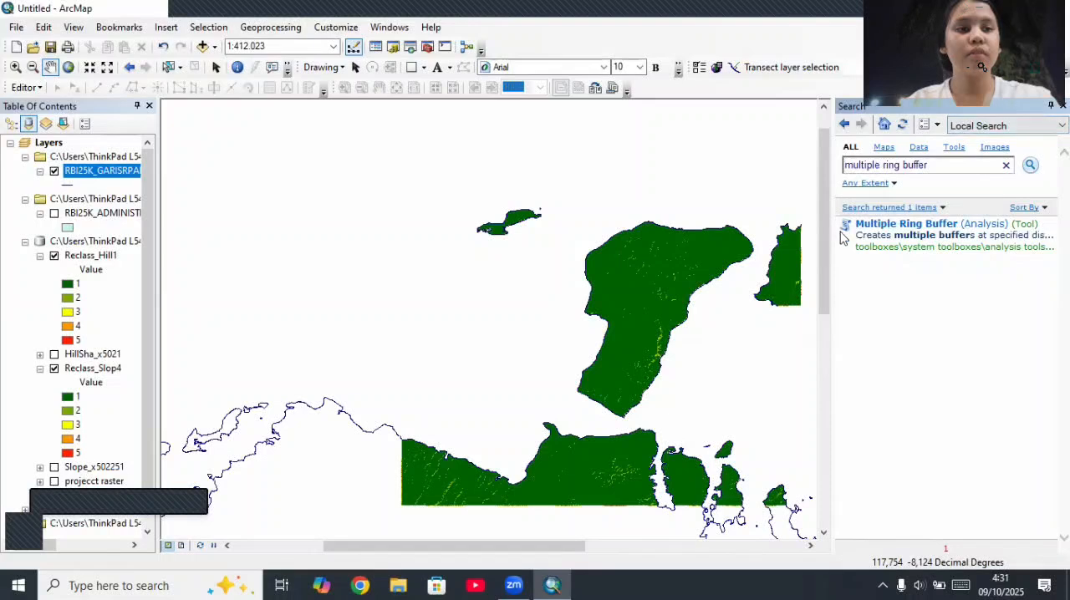
{"action": "left_click", "coordinate": [895, 224]}
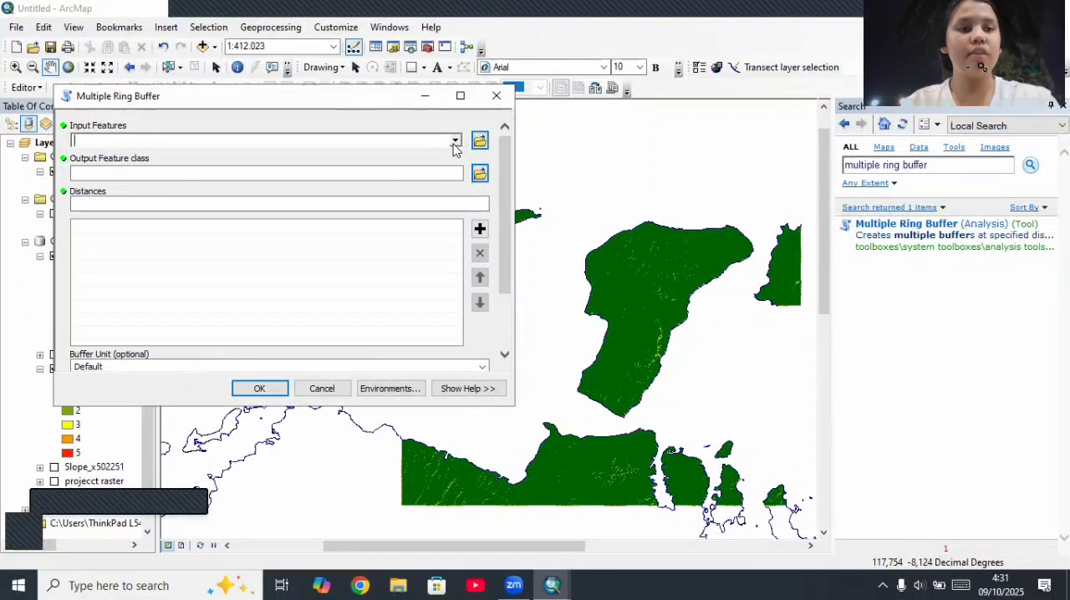
Step: Use RBI25K_GARISRPANTAI_LN_25K as the ring buffer's input features and set the buffer unit to Meters
{"action": "left_click", "coordinate": [455, 144]}
{"action": "left_click", "coordinate": [208, 157]}
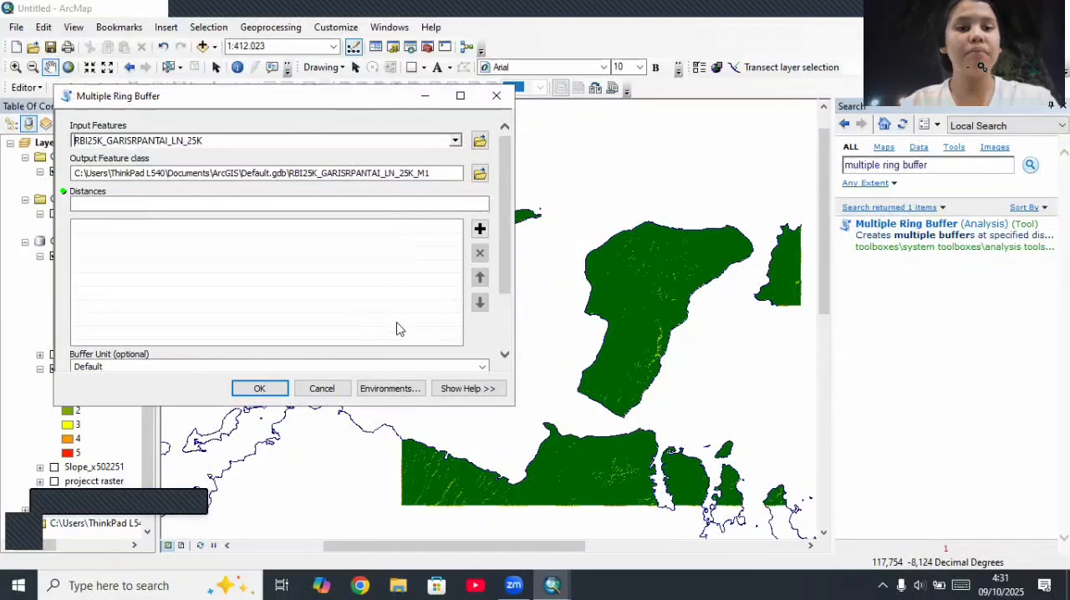
{"action": "left_click", "coordinate": [480, 367]}
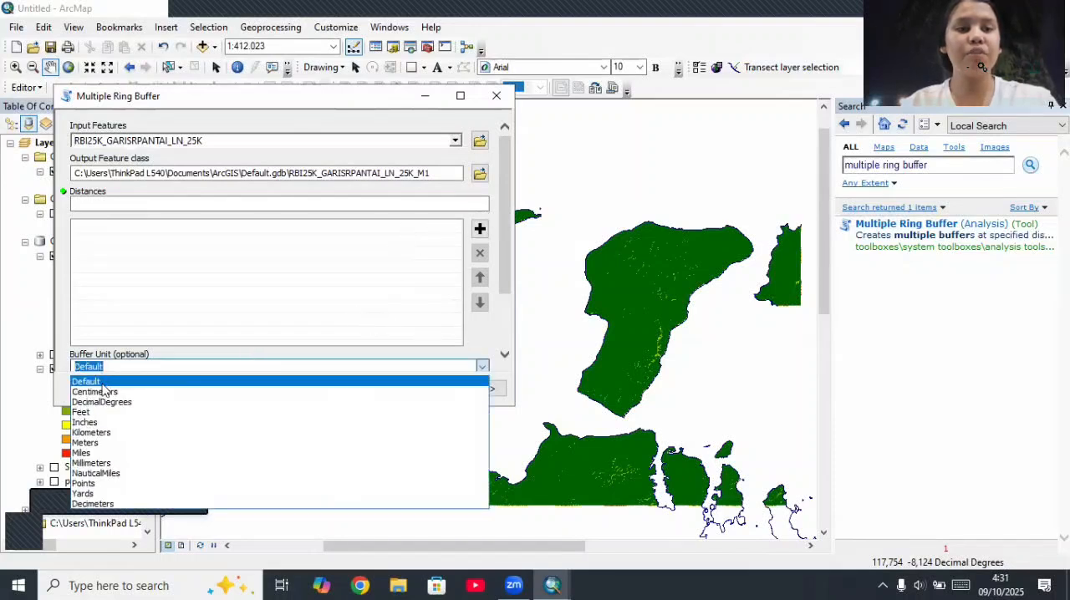
{"action": "left_click", "coordinate": [86, 443]}
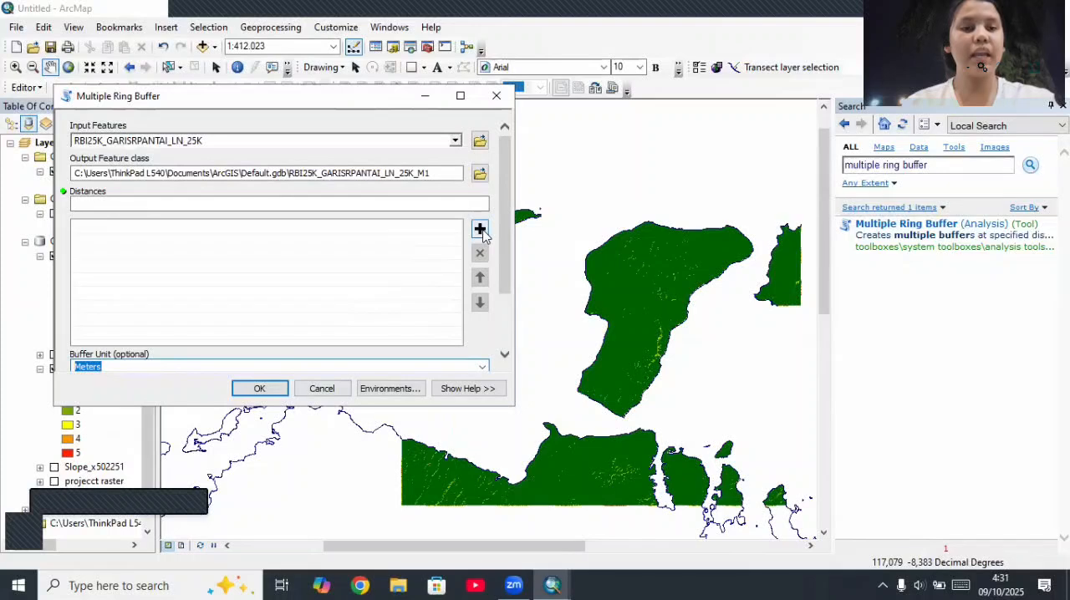
Step: Add the buffer distances 500, 1000, 1500, 3000 and 15000 and run the Multiple Ring Buffer
{"action": "left_click", "coordinate": [457, 205]}
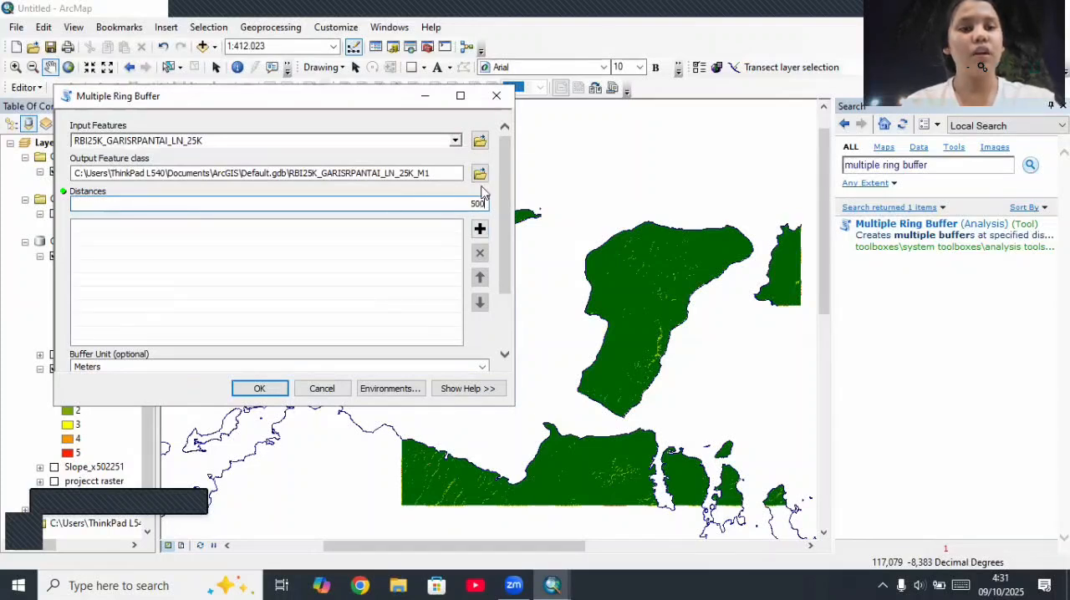
{"action": "left_click", "coordinate": [479, 231]}
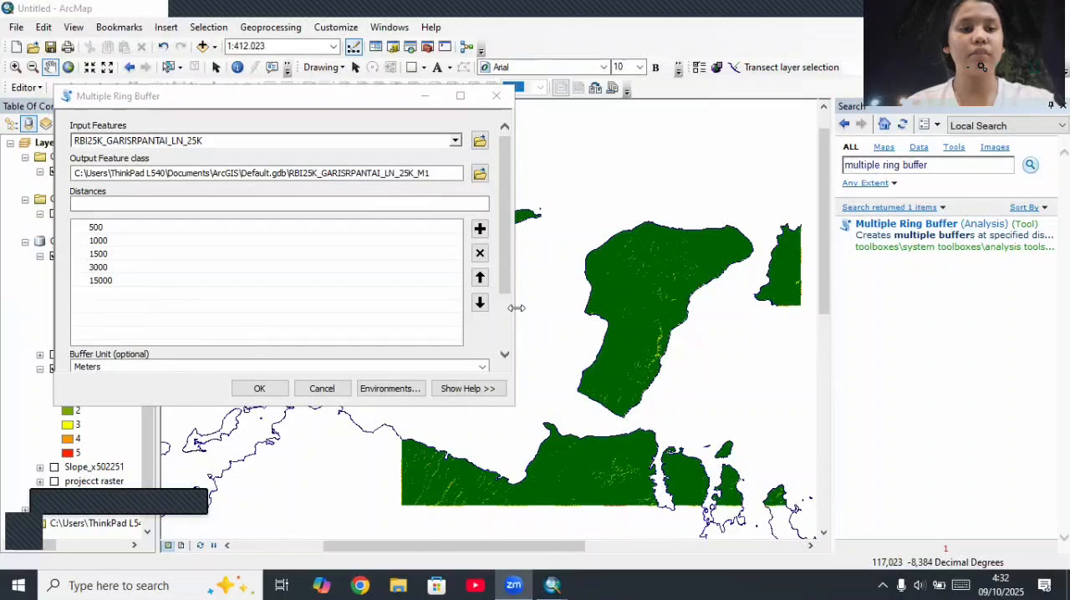
{"action": "left_click_drag", "start_coordinate": [507, 227], "coordinate": [511, 334]}
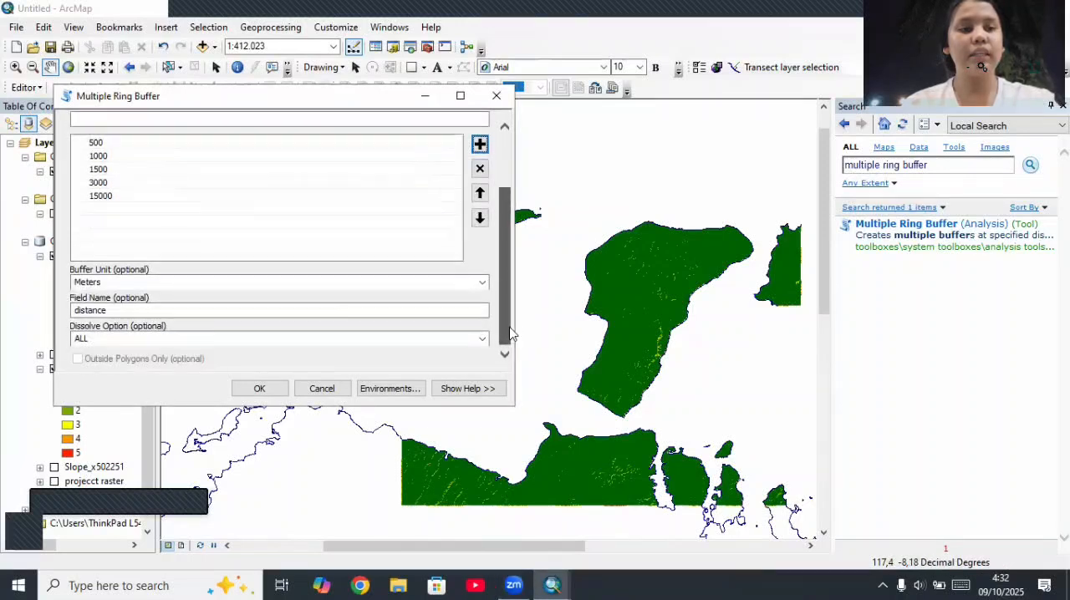
{"action": "left_click", "coordinate": [482, 283]}
{"action": "left_click", "coordinate": [482, 285]}
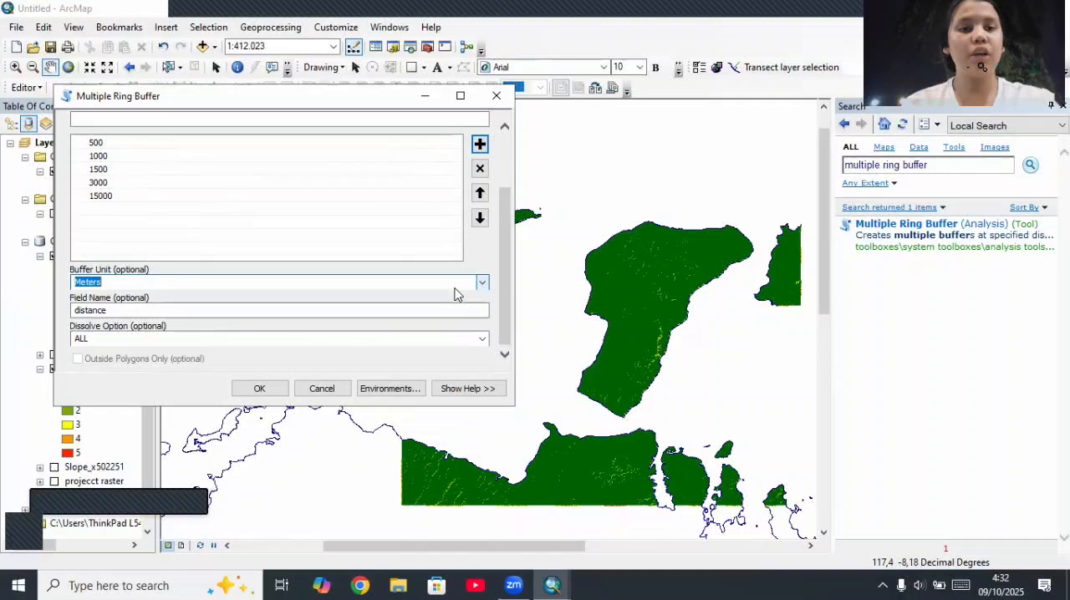
{"action": "left_click", "coordinate": [246, 391]}
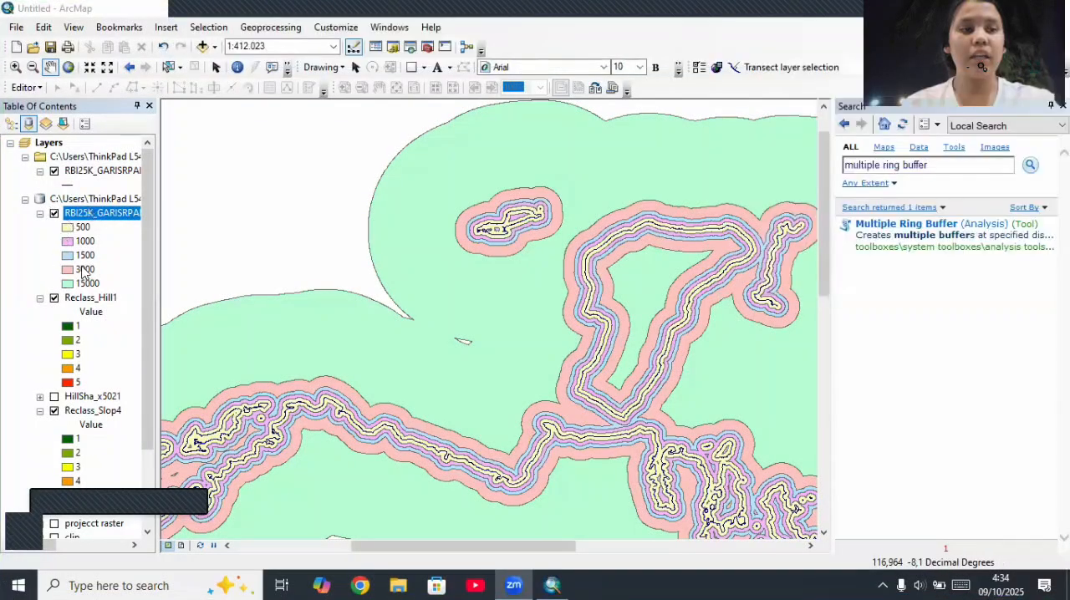
Step: Clip the coastline ring buffers RBI25K_GARISRPANTAI_LN_25K_M1 with RBI25K_ADMINISTRASI_AR as the clip features
{"action": "left_click", "coordinate": [254, 30]}
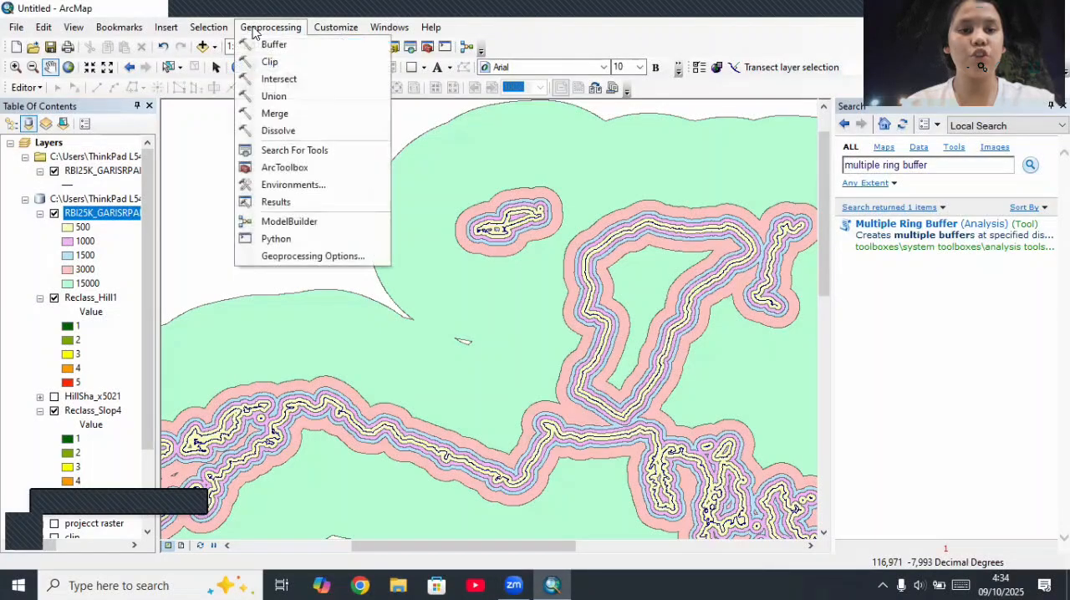
{"action": "left_click", "coordinate": [254, 30]}
{"action": "left_click", "coordinate": [254, 30]}
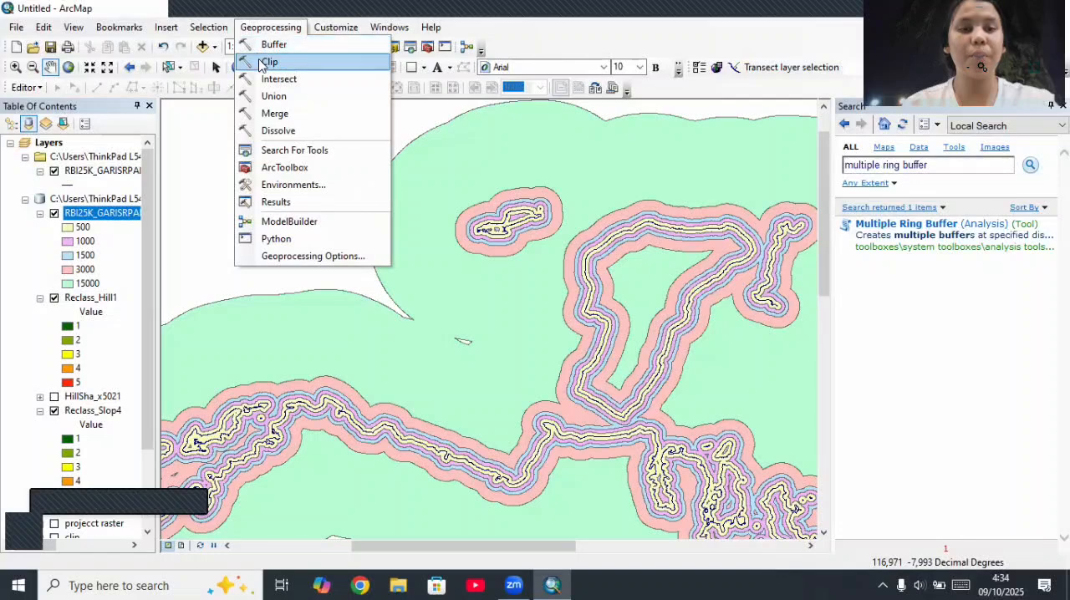
{"action": "left_click", "coordinate": [265, 62]}
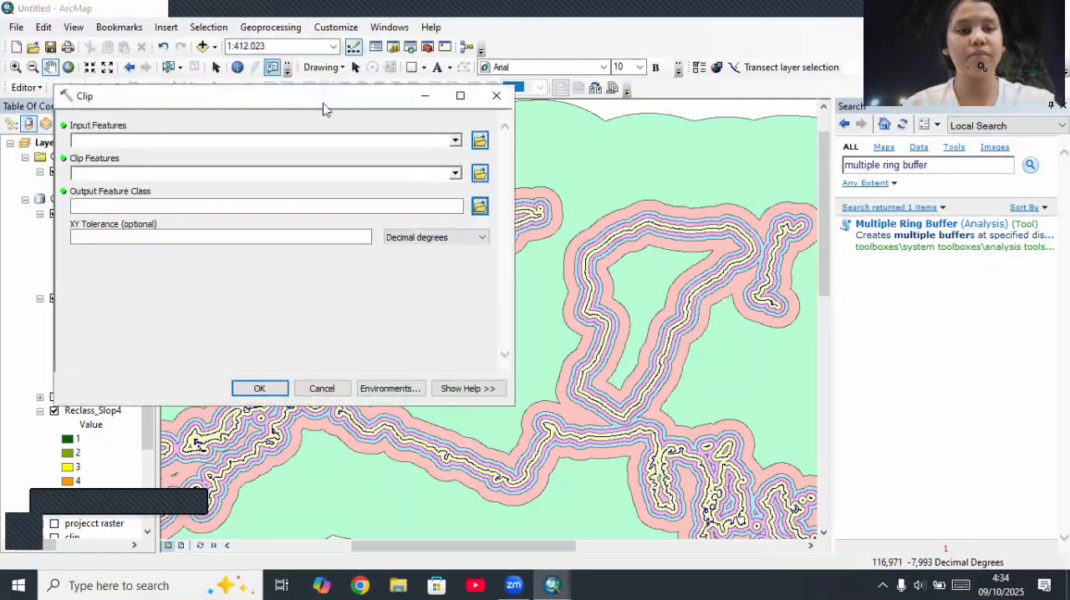
{"action": "left_click", "coordinate": [454, 140]}
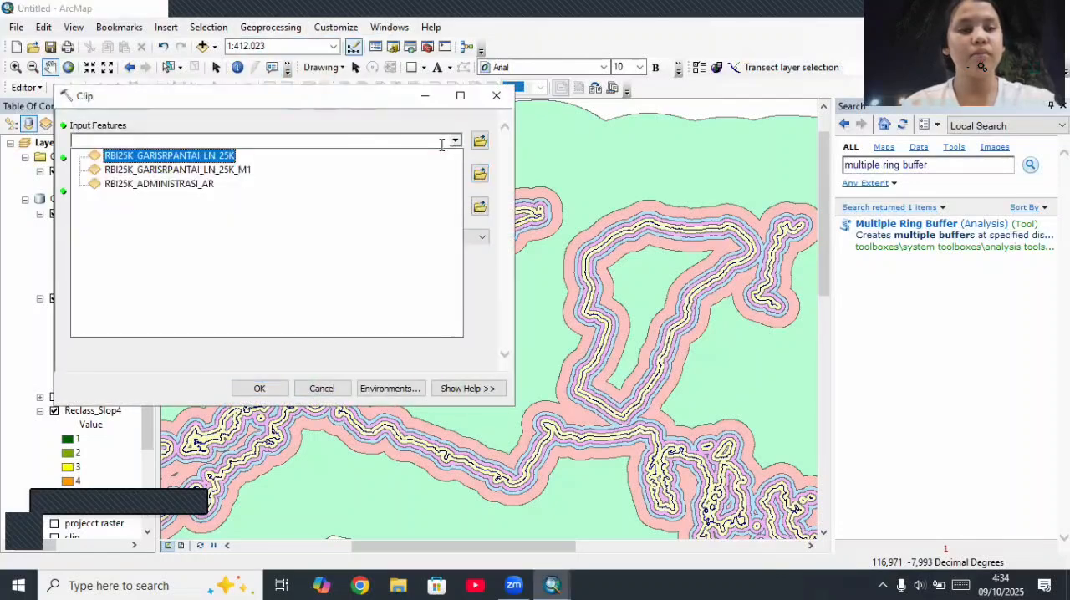
{"action": "left_click", "coordinate": [224, 173]}
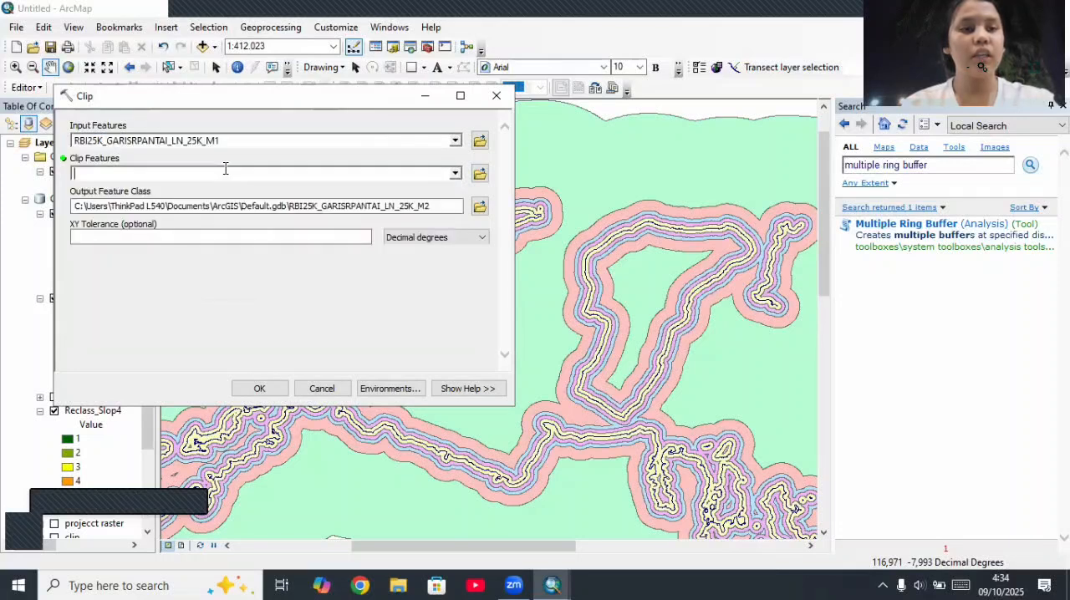
{"action": "left_click", "coordinate": [454, 173]}
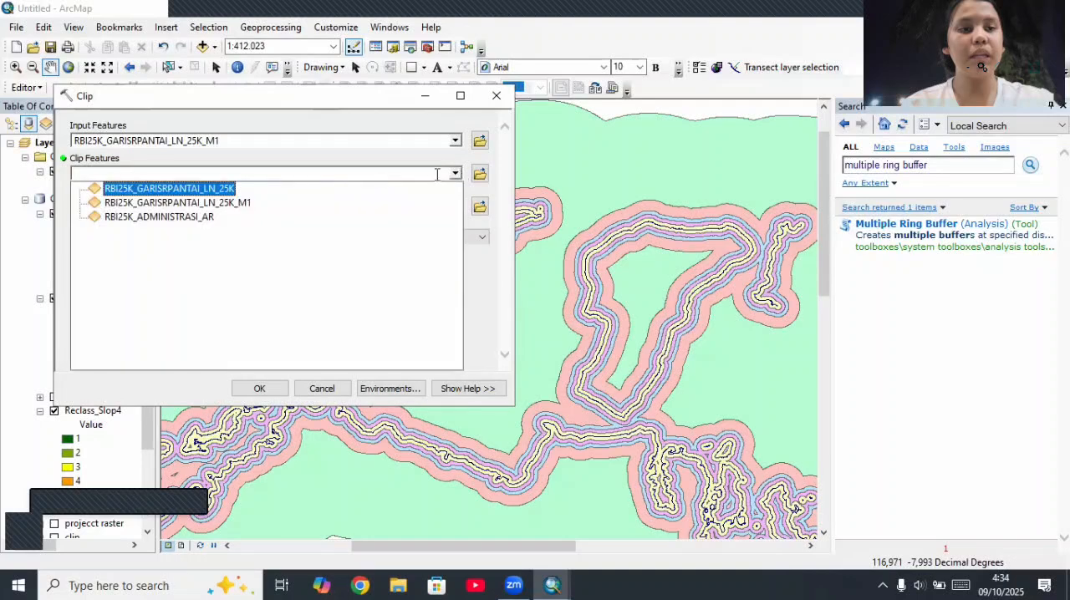
{"action": "left_click", "coordinate": [197, 218]}
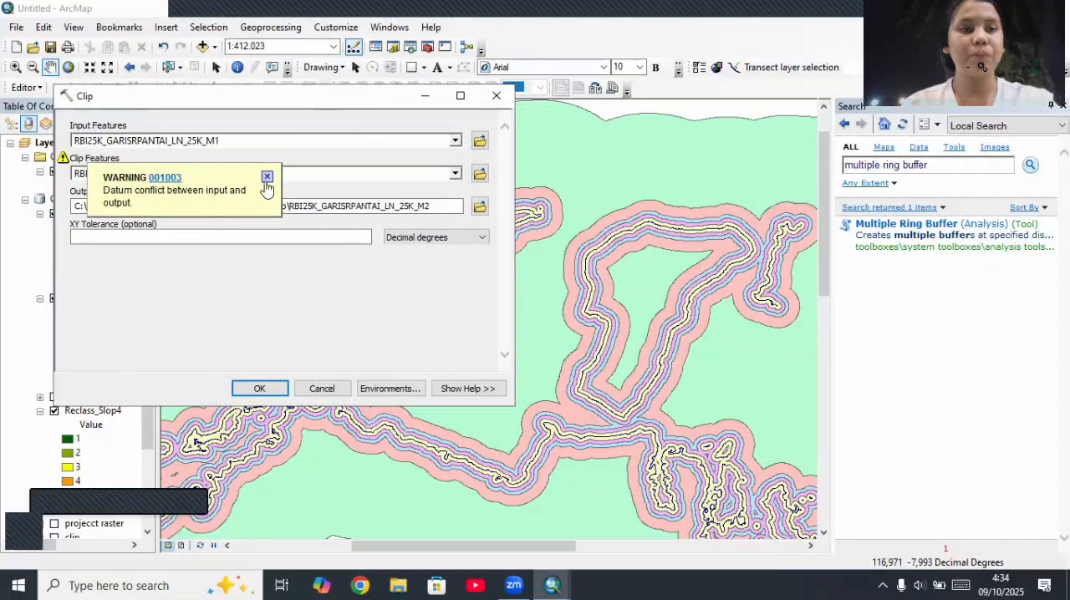
{"action": "left_click", "coordinate": [454, 173]}
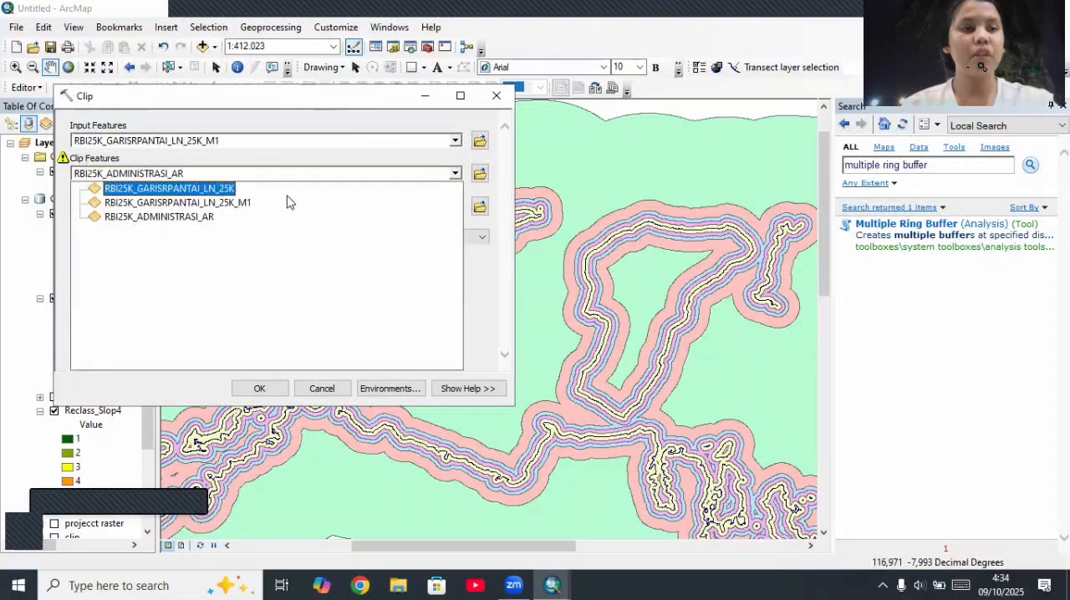
{"action": "left_click", "coordinate": [194, 217]}
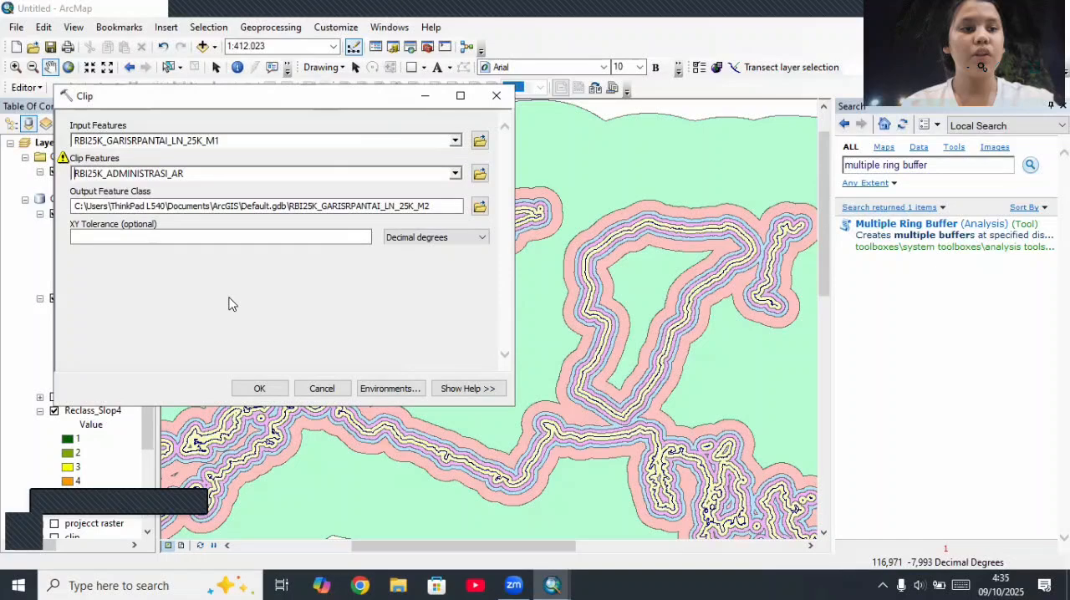
{"action": "left_click", "coordinate": [250, 385]}
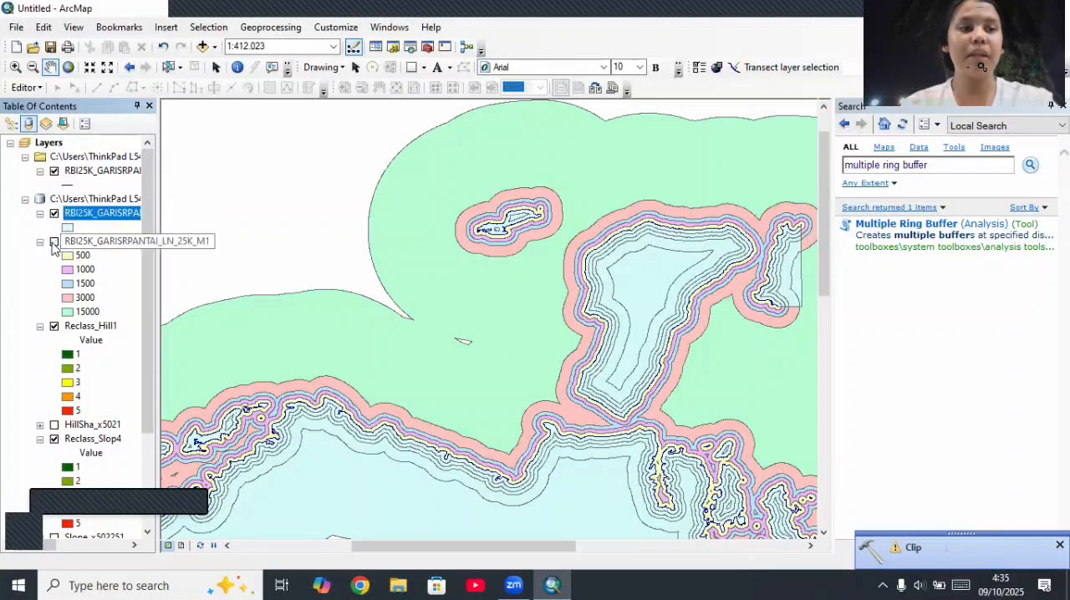
Step: Hide the unclipped ring buffer layer RBI25K_GARISRPANTAI_LN_25K_M1 and collapse its legend
{"action": "left_click", "coordinate": [54, 242]}
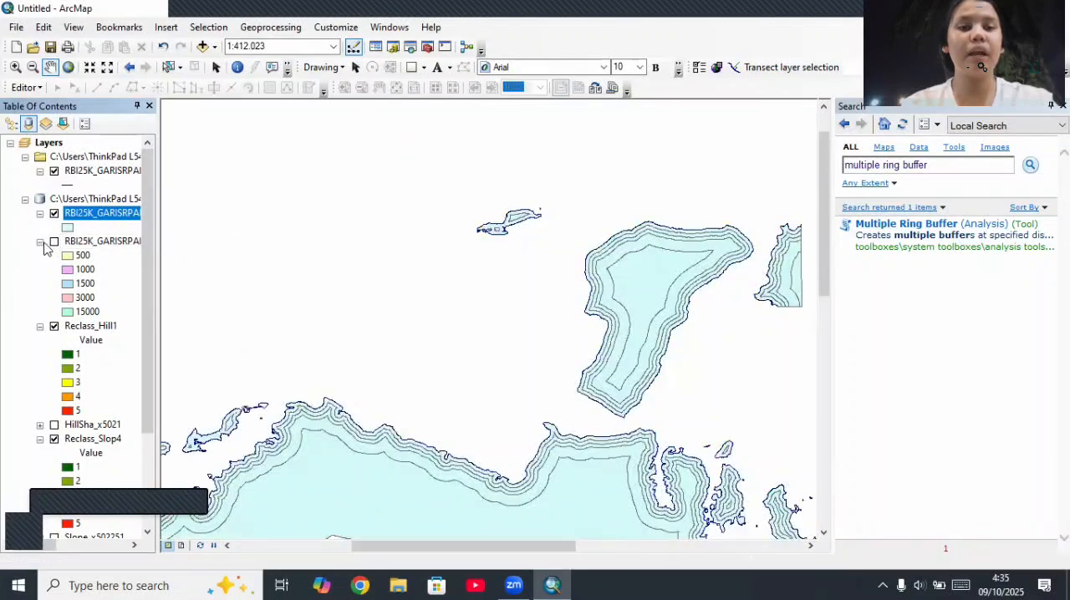
{"action": "left_click", "coordinate": [39, 242]}
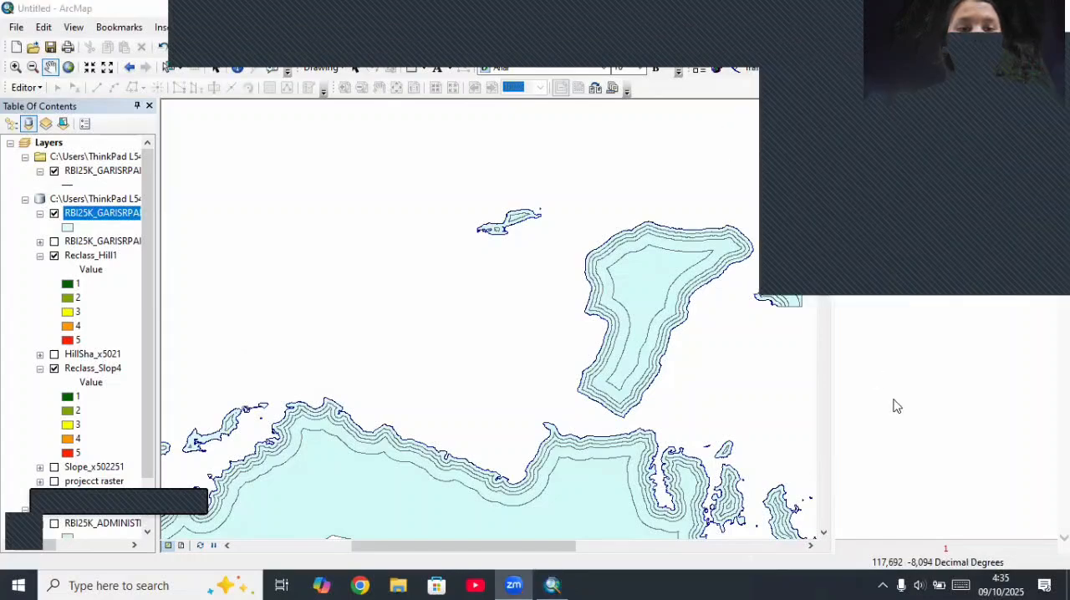
Step: Search the tools for "polygon to raster" and open the Polygon to Raster (Conversion) tool
{"action": "left_click", "coordinate": [930, 170]}
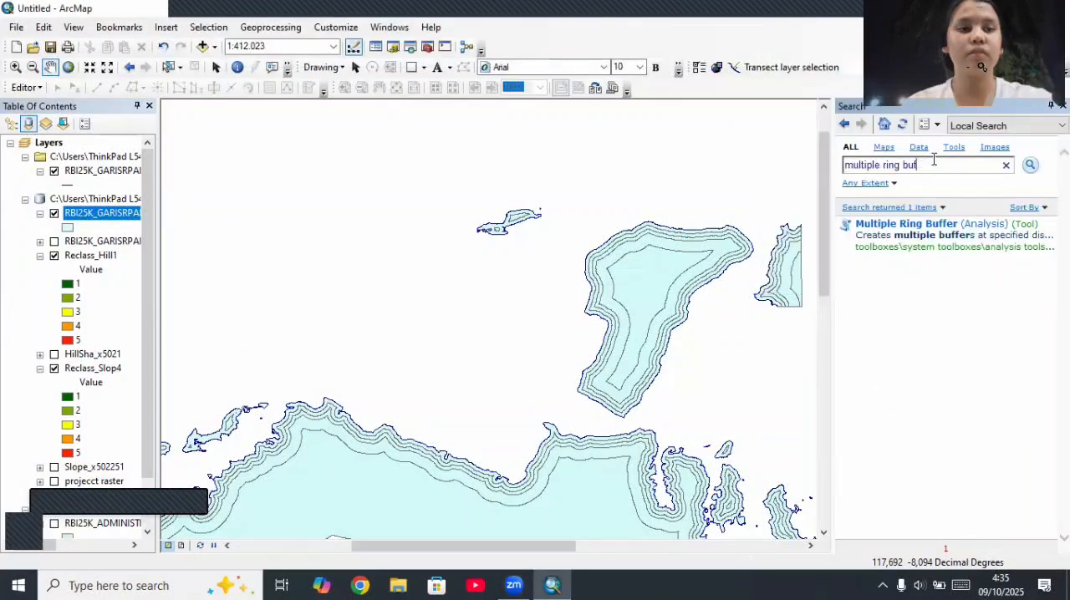
{"action": "key", "text": "BackSpace"}
{"action": "key", "text": "BackSpace"}
{"action": "key", "text": "BackSpace"}
{"action": "key", "text": "BackSpace"}
{"action": "key", "text": "BackSpace"}
{"action": "key", "text": "BackSpace"}
{"action": "key", "text": "BackSpace"}
{"action": "key", "text": "BackSpace"}
{"action": "key", "text": "BackSpace"}
{"action": "key", "text": "BackSpace"}
{"action": "key", "text": "BackSpace"}
{"action": "key", "text": "BackSpace"}
{"action": "key", "text": "BackSpace"}
{"action": "key", "text": "BackSpace"}
{"action": "key", "text": "BackSpace"}
{"action": "key", "text": "BackSpace"}
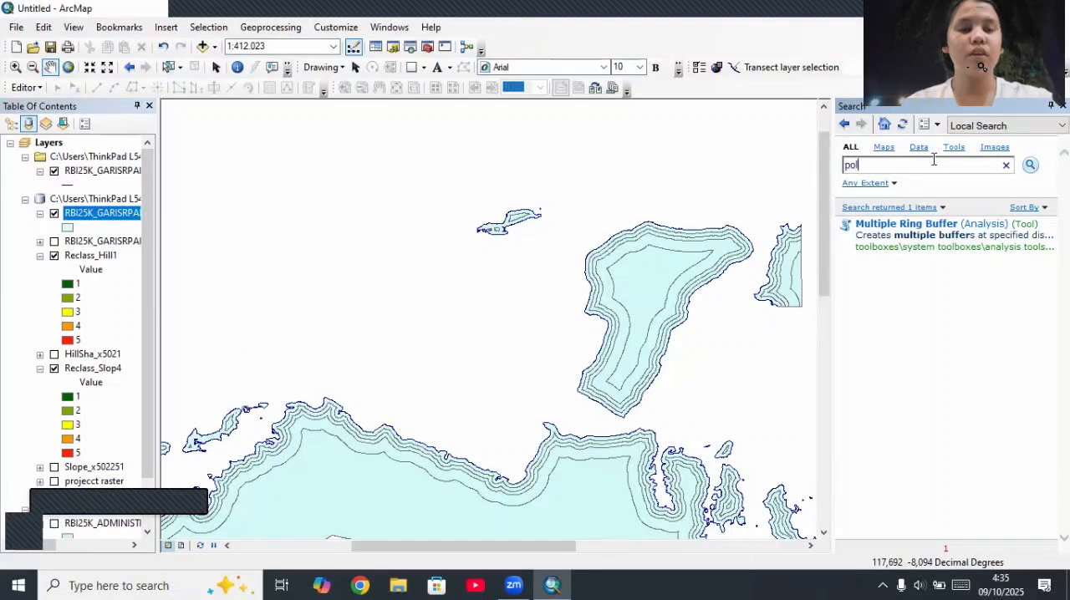
{"action": "type", "text": "ygon to raster"}
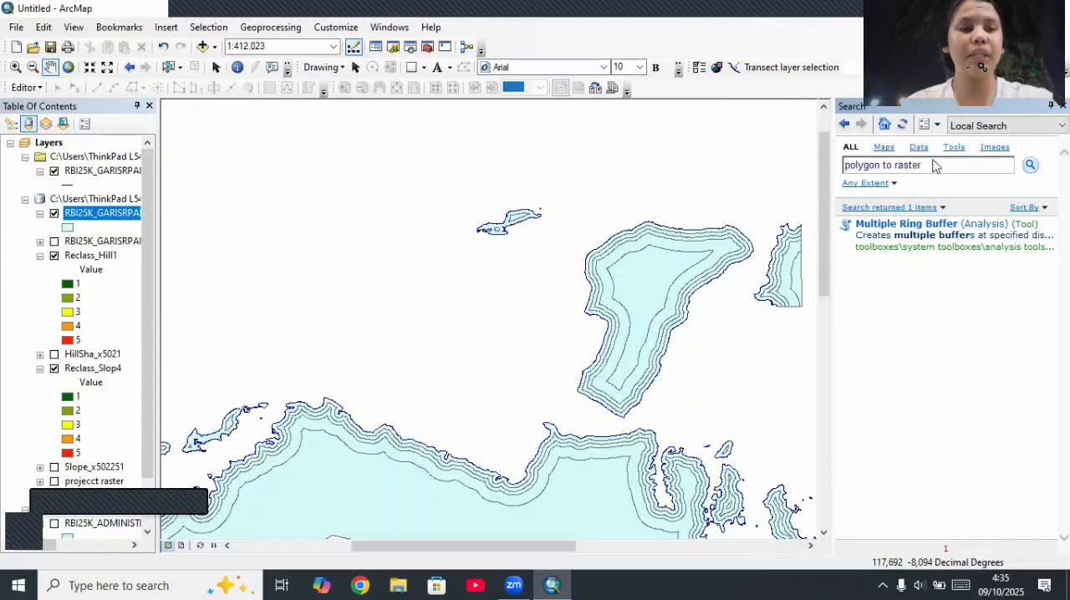
{"action": "key", "text": "Return"}
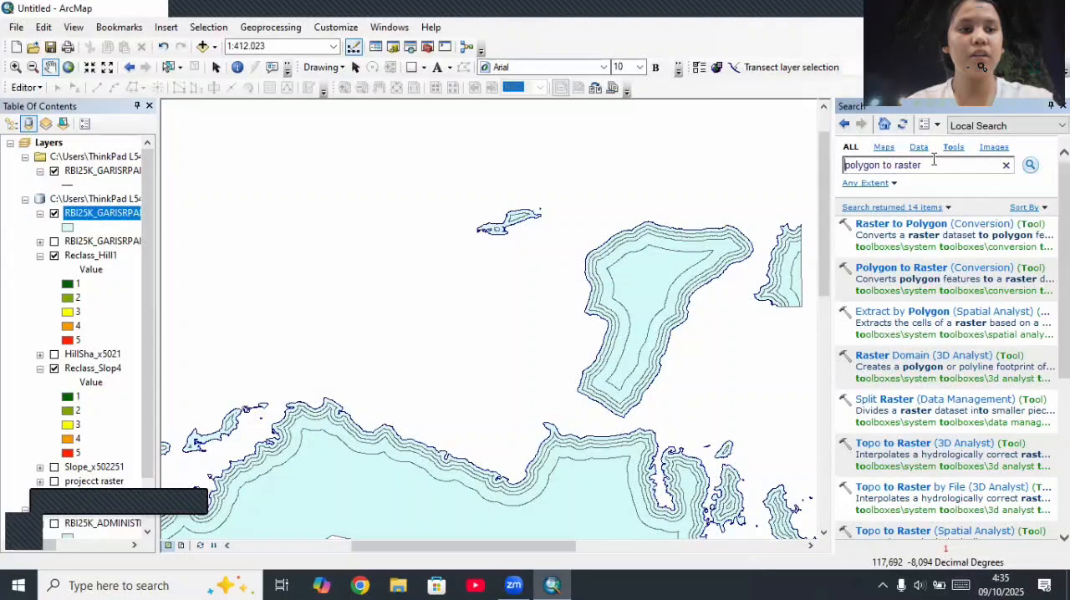
{"action": "left_click", "coordinate": [916, 268]}
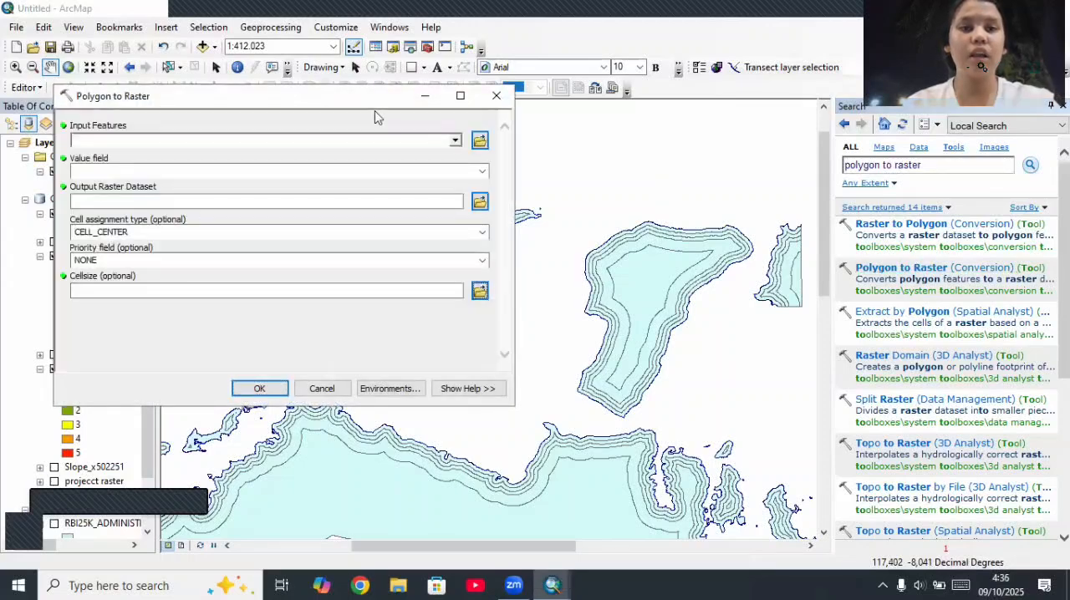
Step: Convert RBI25K_GARISRPANTAI_LN_25K_M2 to a raster named RBI25K_GARISRPANTAI_LN_mp, using distance as the value field
{"action": "left_click", "coordinate": [456, 140]}
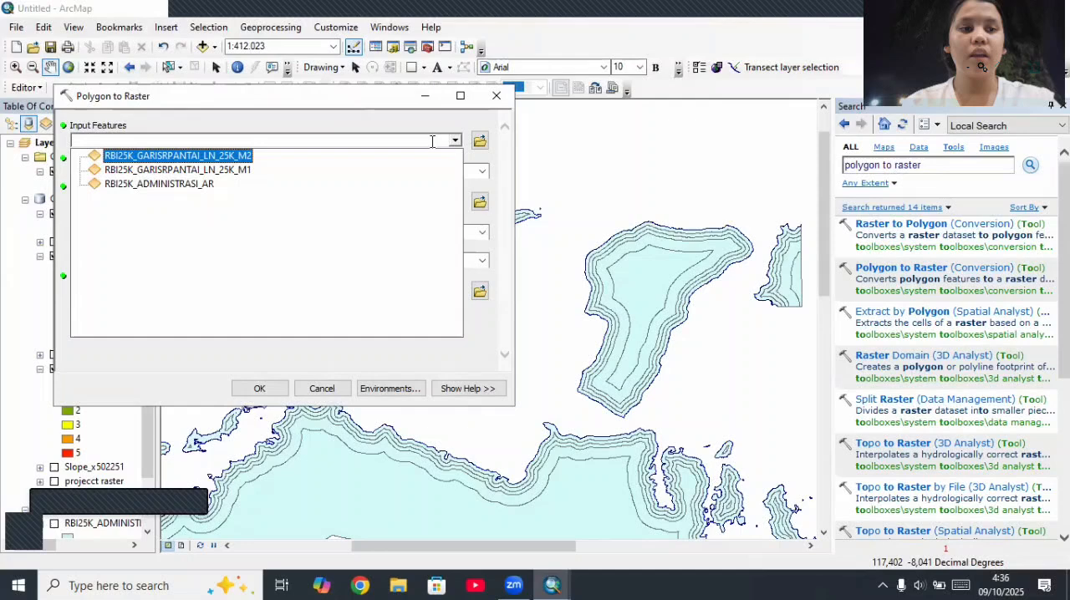
{"action": "left_click", "coordinate": [240, 156]}
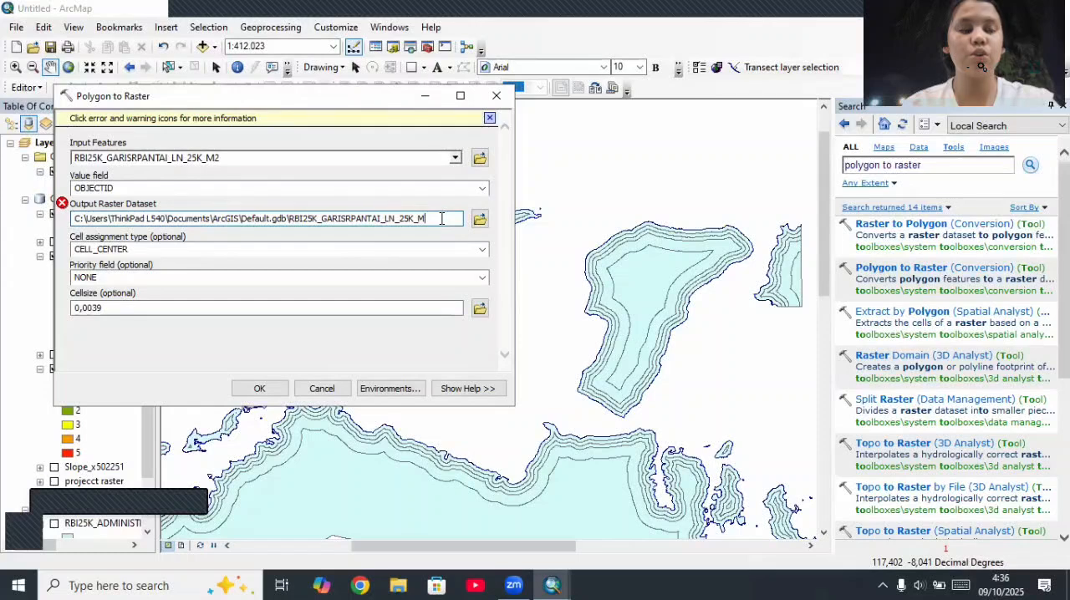
{"action": "key", "text": "BackSpace"}
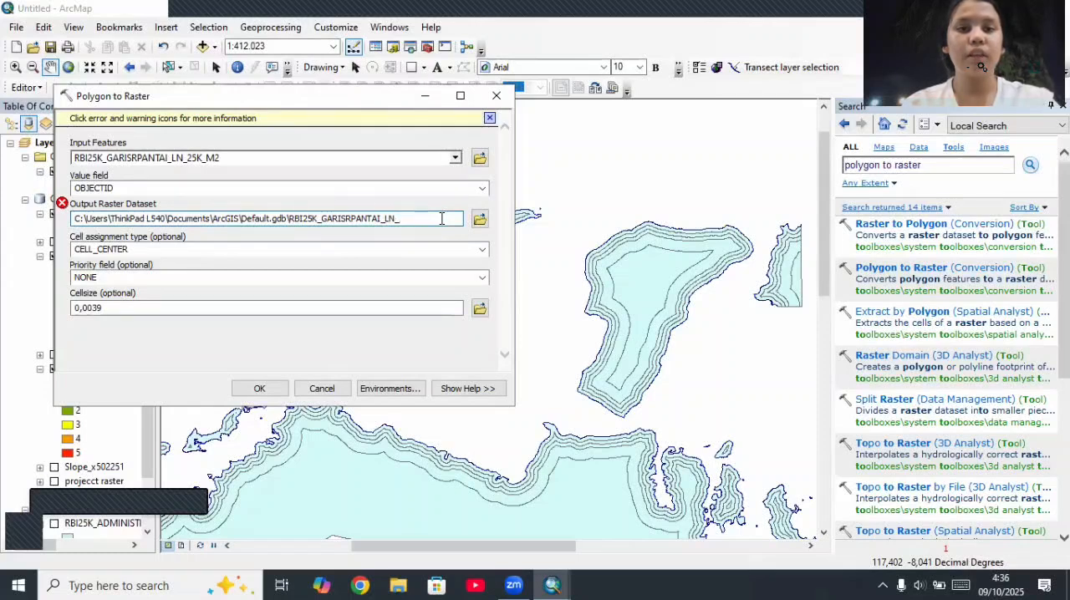
{"action": "type", "text": "mp"}
{"action": "left_click", "coordinate": [400, 332]}
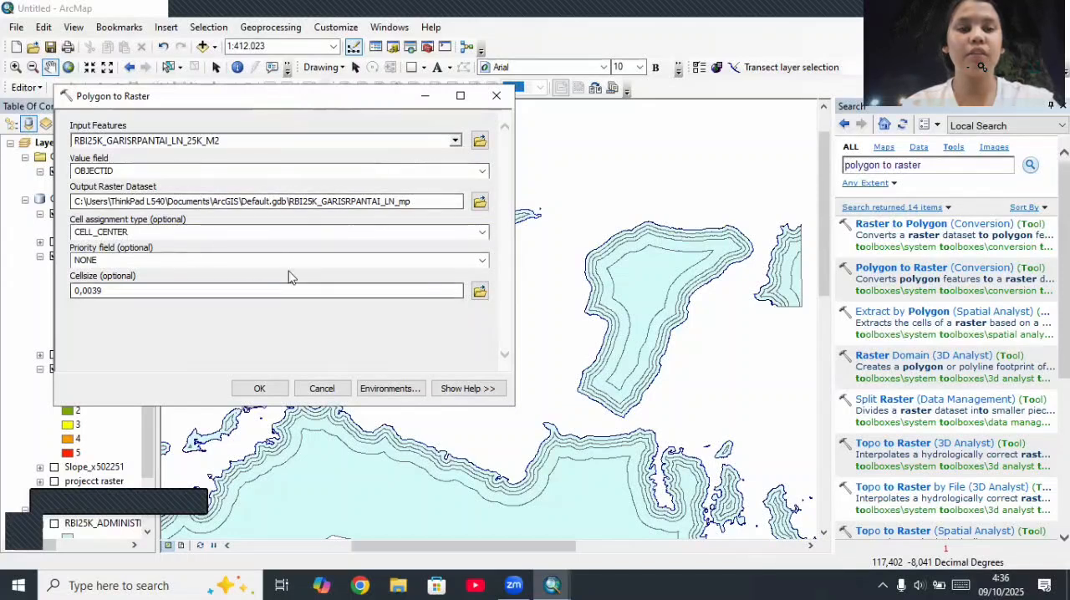
{"action": "left_click", "coordinate": [482, 170]}
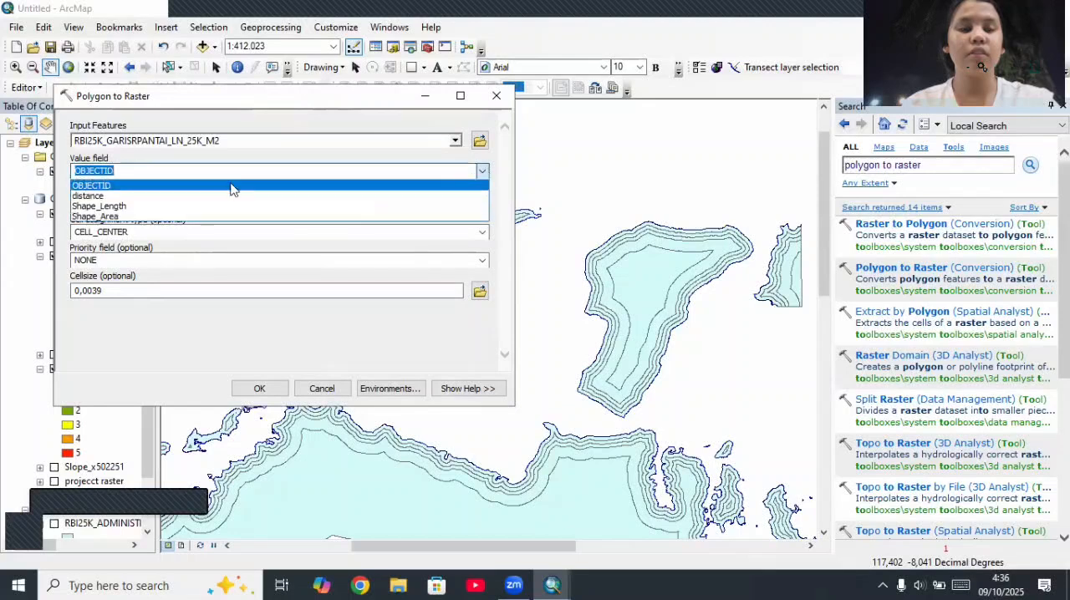
{"action": "left_click", "coordinate": [98, 195]}
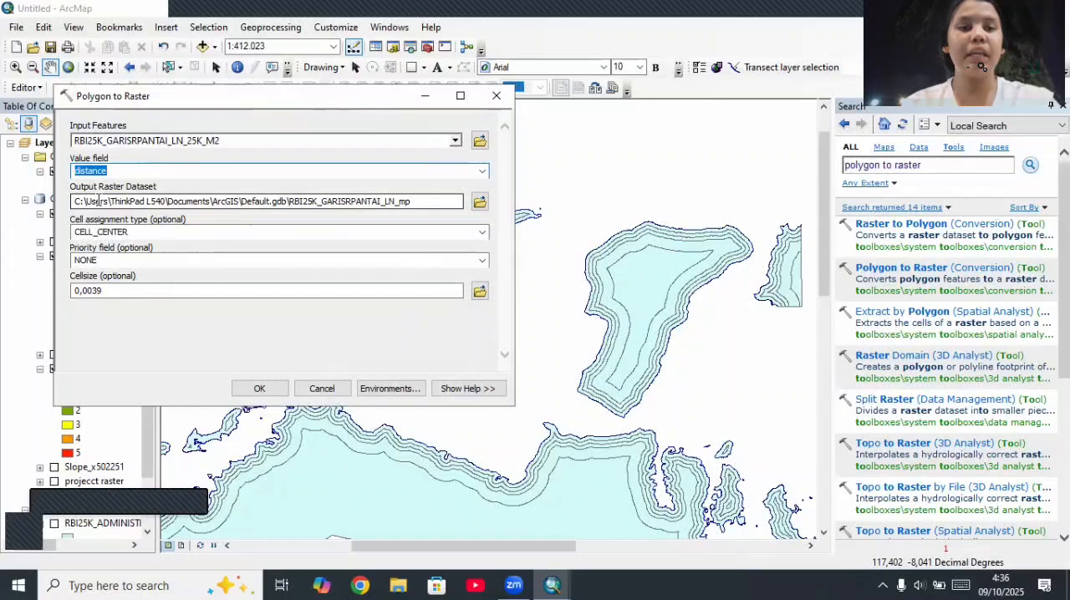
{"action": "left_click", "coordinate": [249, 388]}
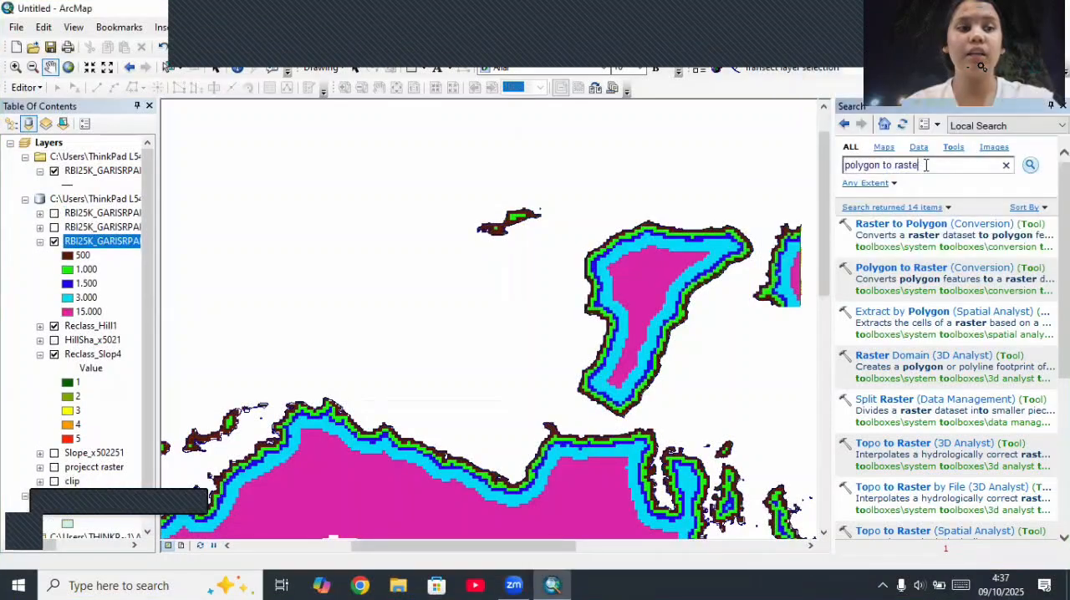
Step: Search the tools for "reclassify" and open the Reclassify (Spatial Analyst) tool
{"action": "key", "text": "BackSpace"}
{"action": "key", "text": "BackSpace"}
{"action": "key", "text": "BackSpace"}
{"action": "key", "text": "BackSpace"}
{"action": "key", "text": "BackSpace"}
{"action": "key", "text": "BackSpace"}
{"action": "key", "text": "BackSpace"}
{"action": "key", "text": "BackSpace"}
{"action": "key", "text": "BackSpace"}
{"action": "key", "text": "BackSpace"}
{"action": "key", "text": "BackSpace"}
{"action": "key", "text": "BackSpace"}
{"action": "key", "text": "BackSpace"}
{"action": "key", "text": "BackSpace"}
{"action": "key", "text": "BackSpace"}
{"action": "key", "text": "BackSpace"}
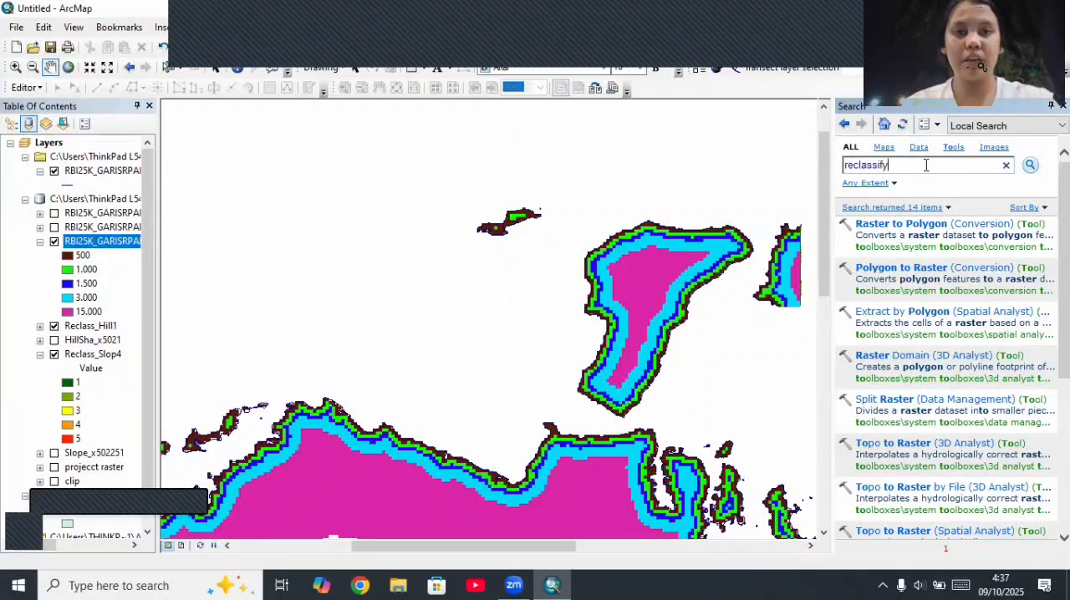
{"action": "key", "text": "Return"}
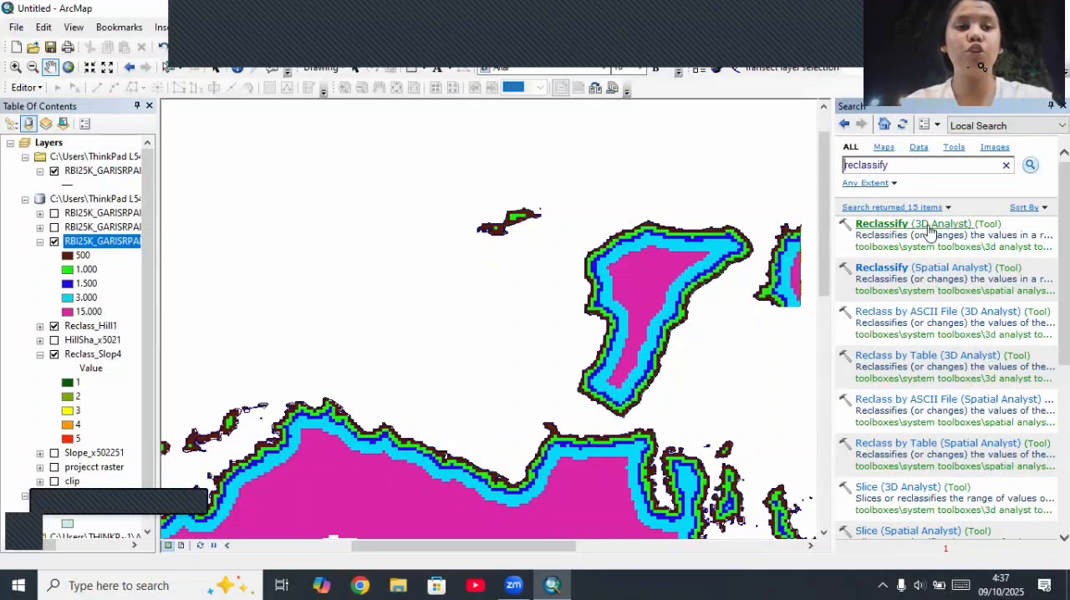
{"action": "left_click", "coordinate": [937, 273]}
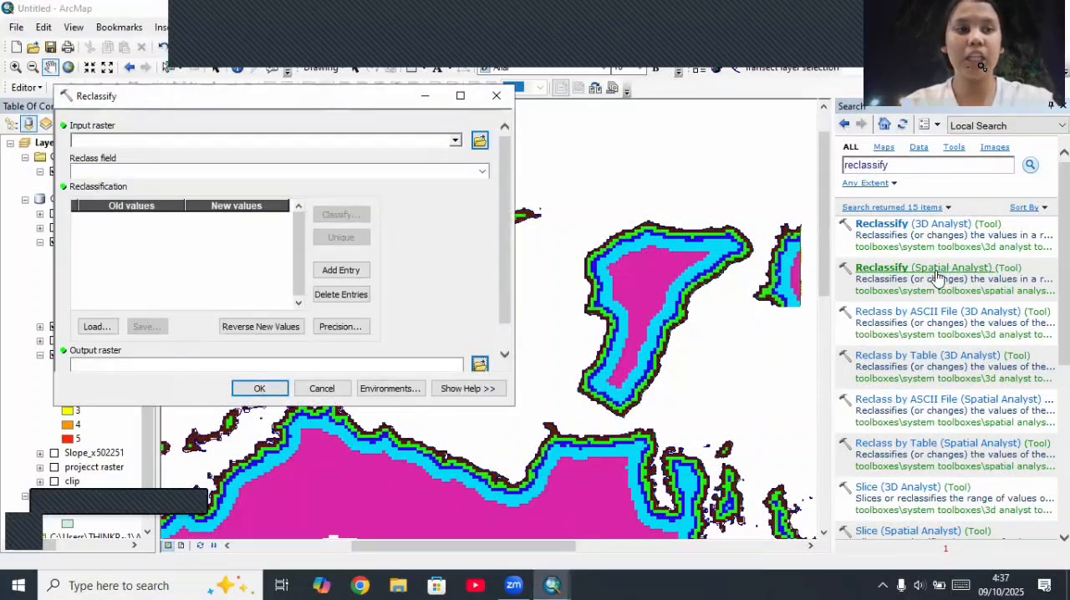
Step: Reclassify RBI25K_GARISRPANTAI_LN_mp into five classes with breaks 500, 1000, 1500, 3000 and 15000, reversing the new values to run from 5 to 1
{"action": "left_click", "coordinate": [455, 142]}
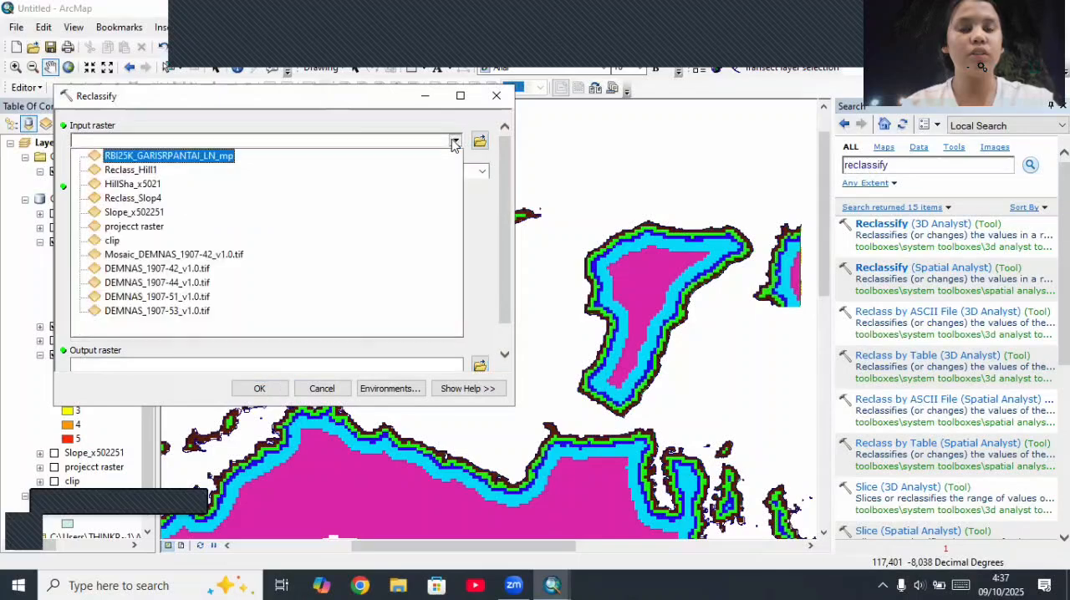
{"action": "left_click", "coordinate": [223, 158]}
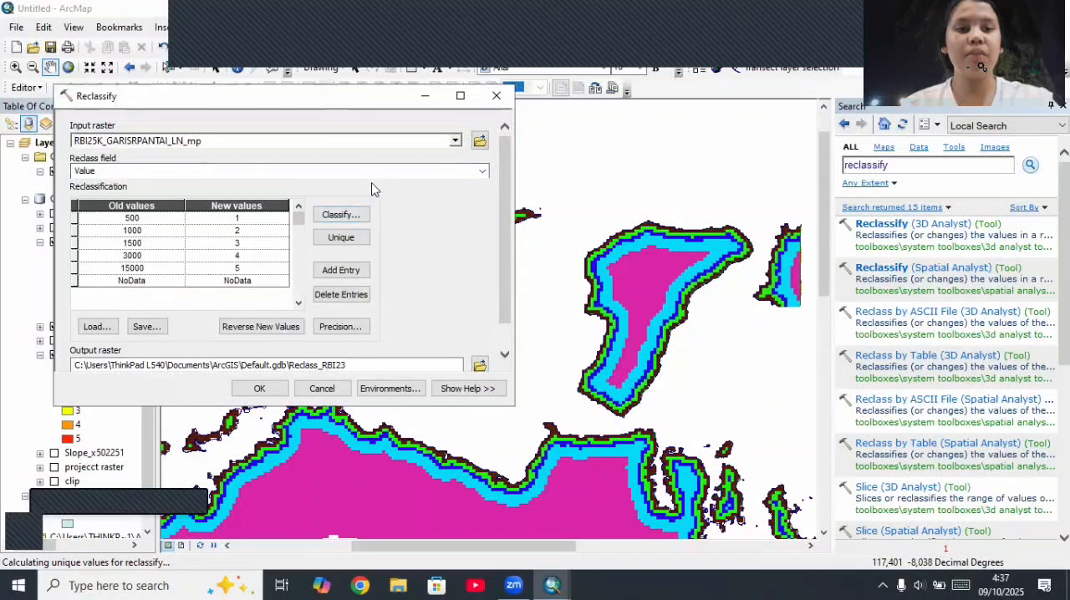
{"action": "left_click", "coordinate": [349, 215]}
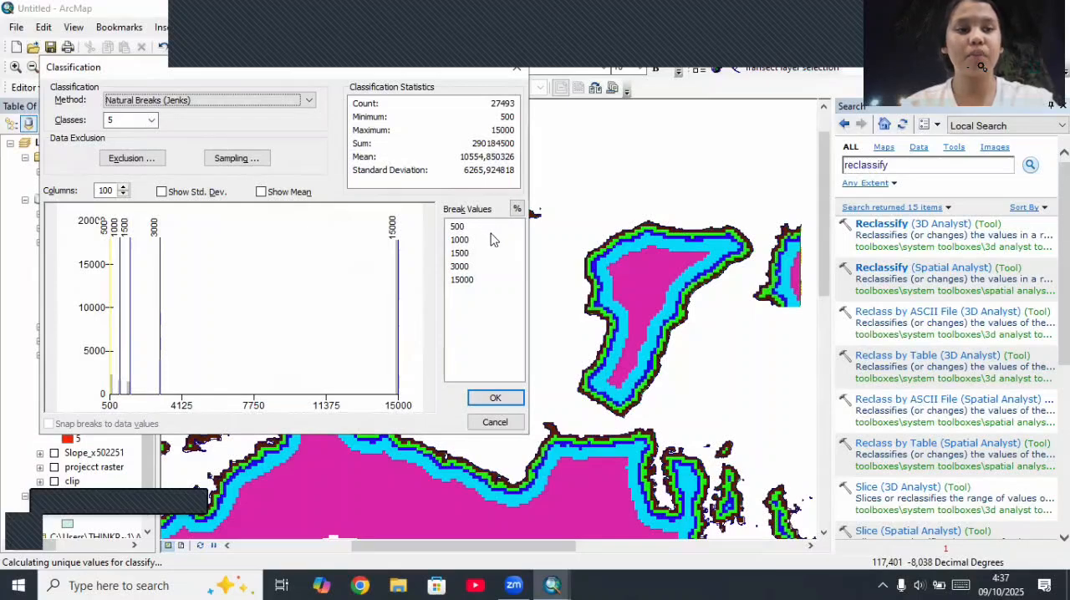
{"action": "left_click", "coordinate": [495, 398]}
{"action": "left_click", "coordinate": [278, 328]}
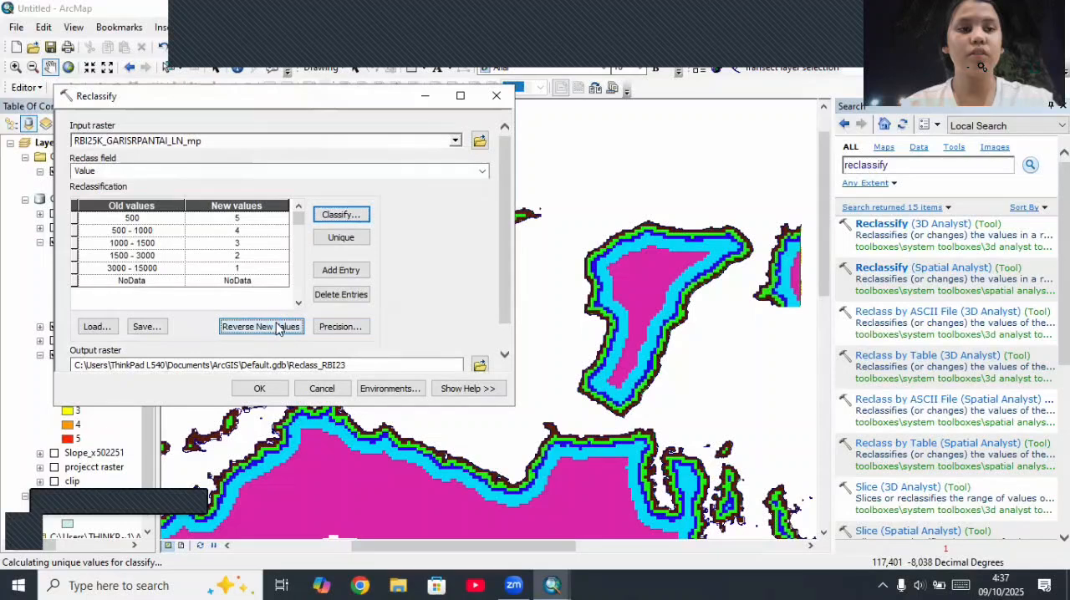
{"action": "left_click", "coordinate": [276, 393]}
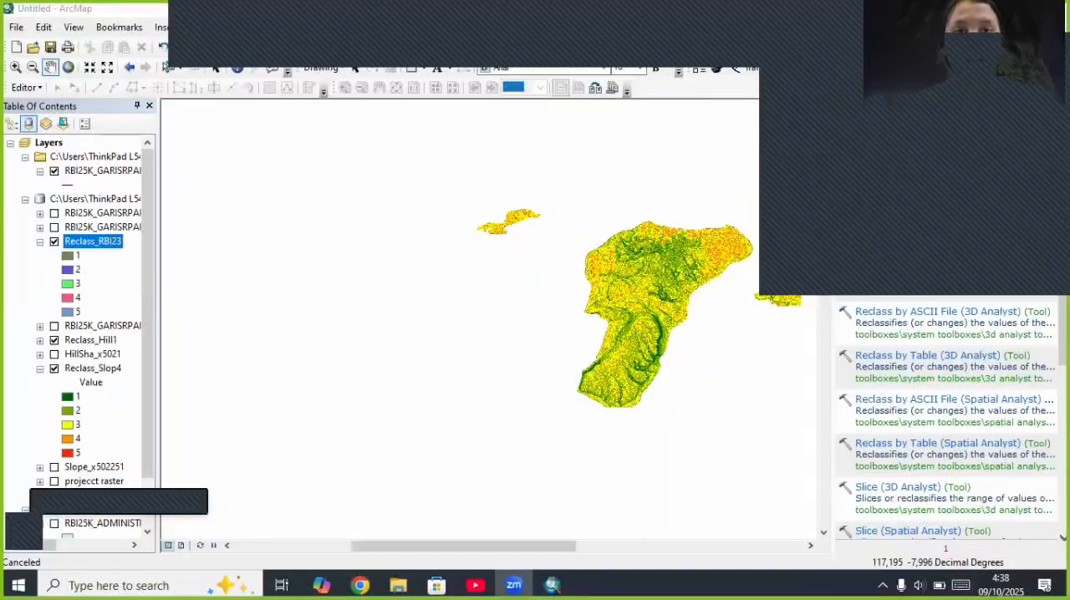
Step: Apply the dark green-to-red color scheme to the unique values of Reclass_RBI23 and refresh the map
{"action": "right_click", "coordinate": [117, 247]}
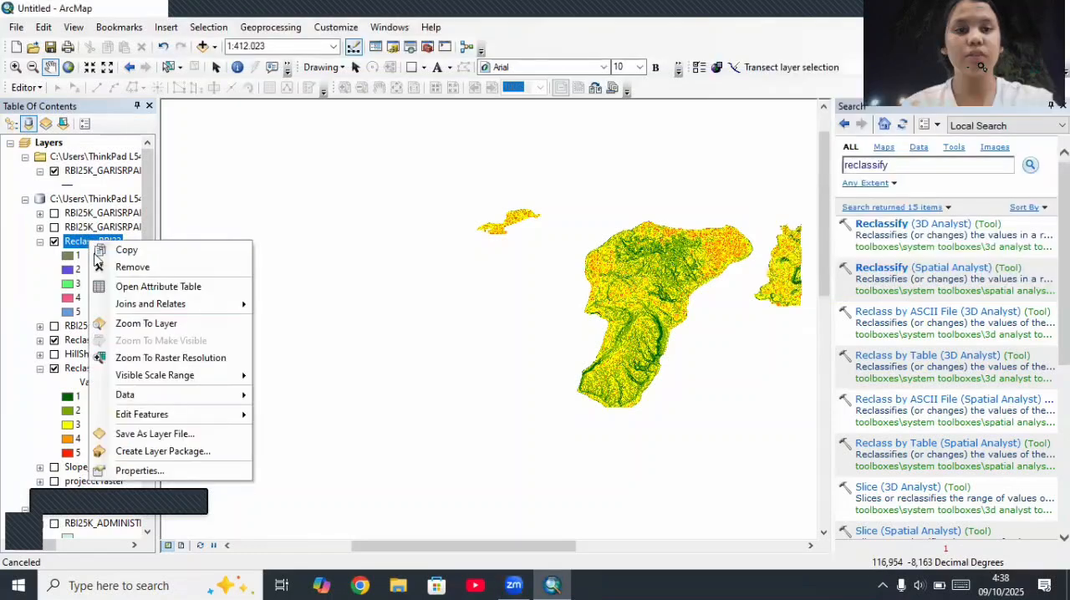
{"action": "left_click", "coordinate": [138, 471]}
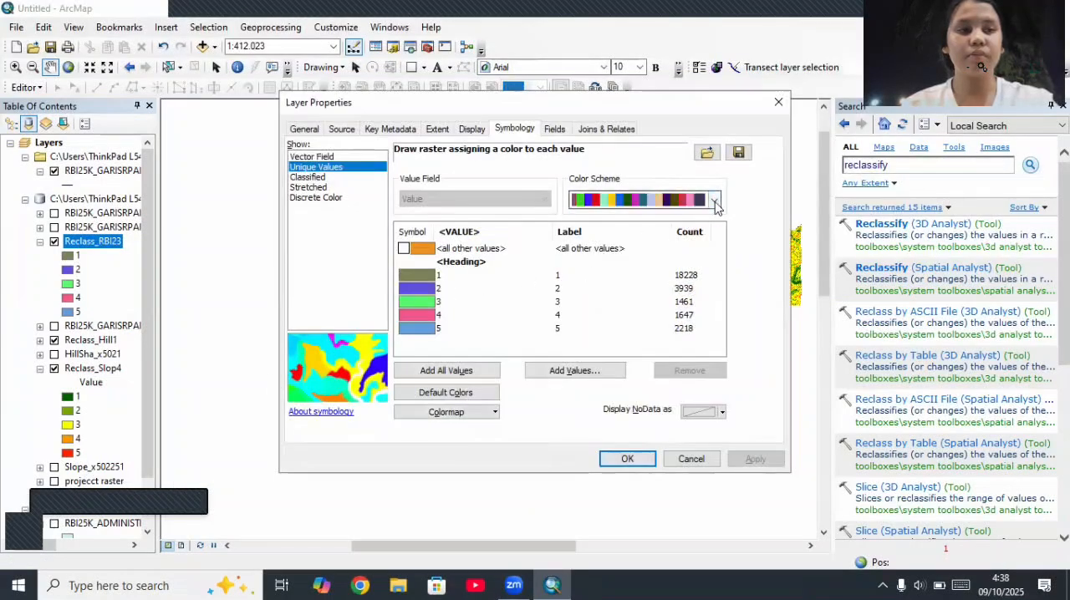
{"action": "left_click", "coordinate": [714, 199]}
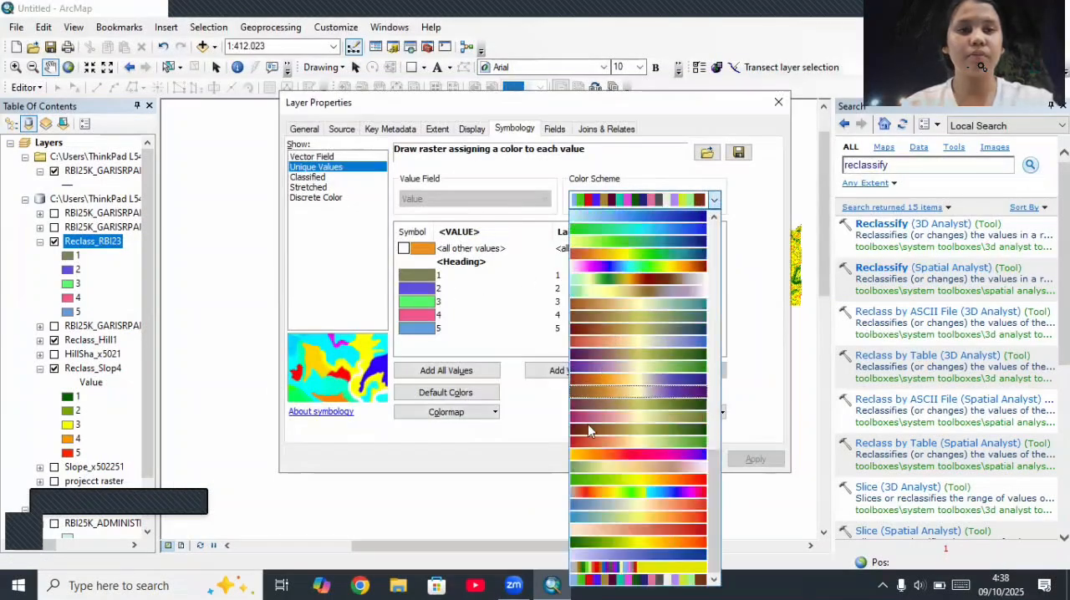
{"action": "left_click", "coordinate": [597, 542]}
{"action": "left_click", "coordinate": [737, 462]}
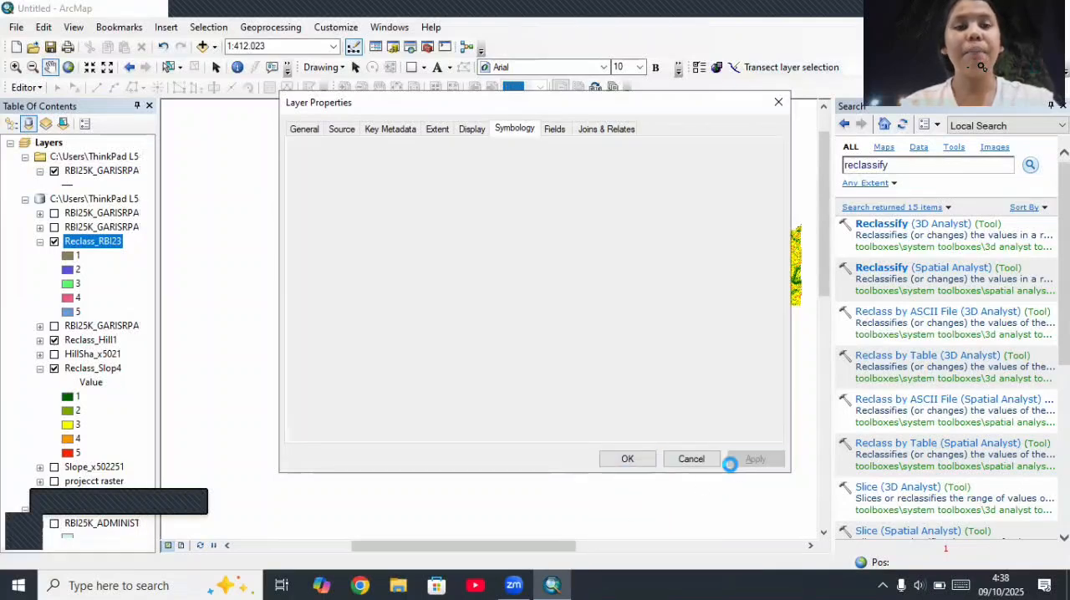
{"action": "left_click", "coordinate": [628, 460]}
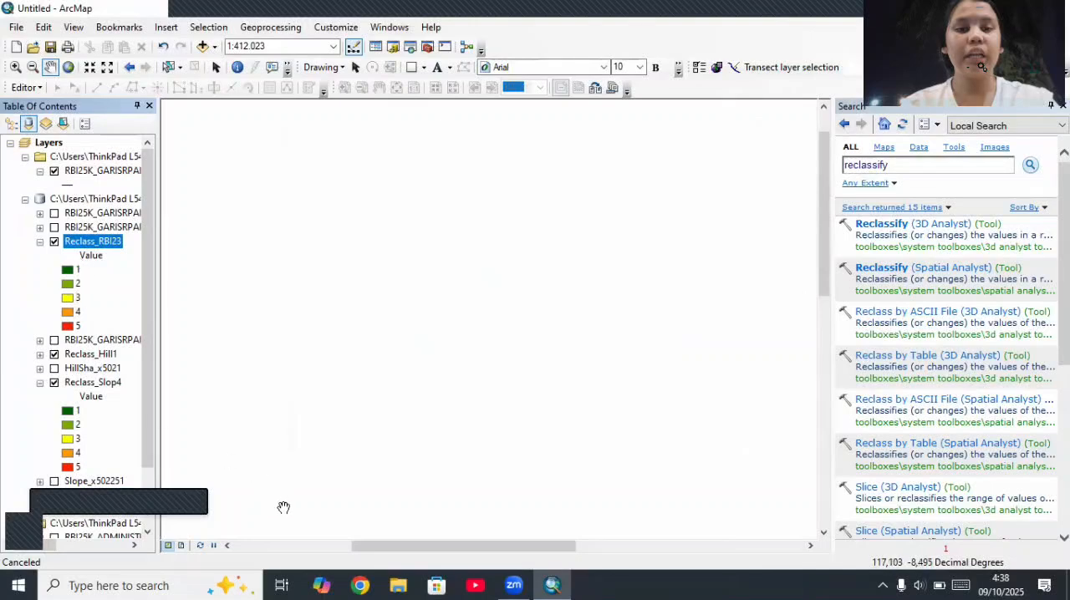
{"action": "left_click", "coordinate": [199, 546]}
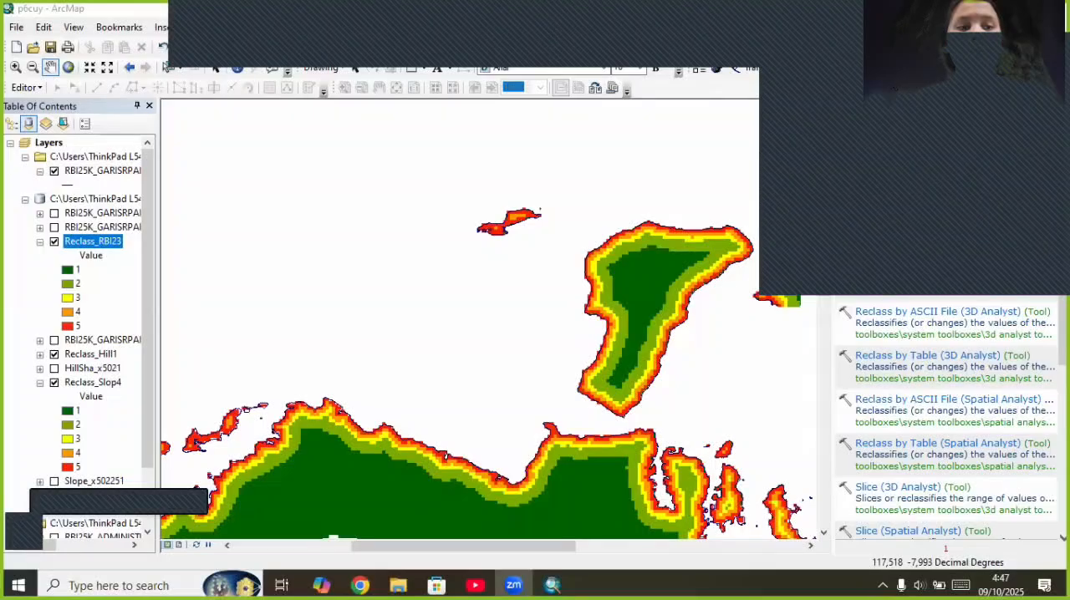
Step: Add the river line shapefile RBI25K_SUNGAI_LN_25K.shp from the Sumbawa folder to the map
{"action": "right_click", "coordinate": [55, 143]}
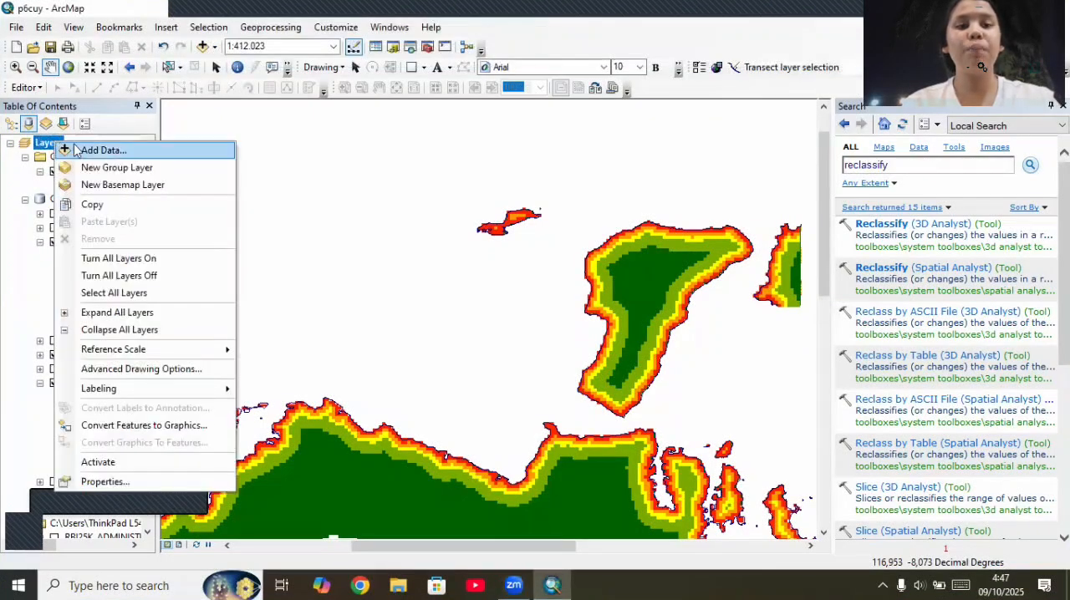
{"action": "left_click", "coordinate": [76, 149]}
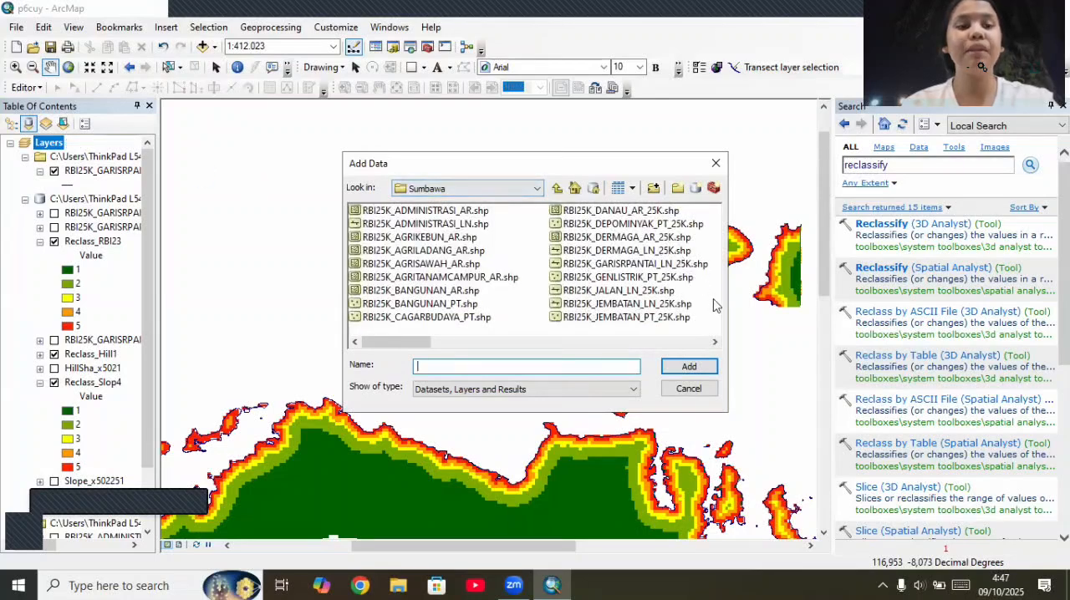
{"action": "left_click", "coordinate": [715, 341]}
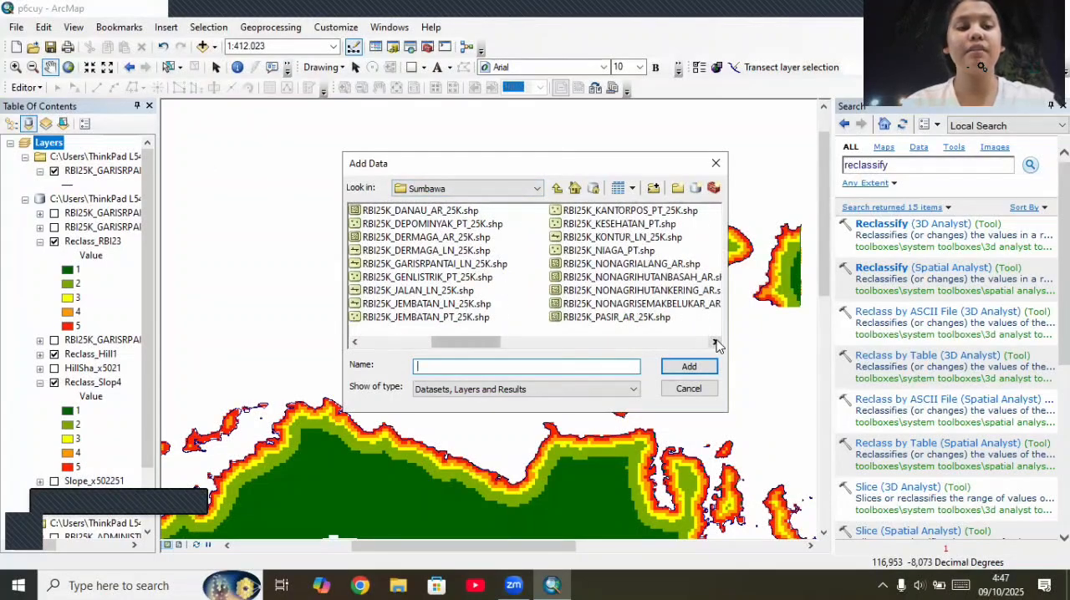
{"action": "left_click", "coordinate": [714, 341]}
{"action": "left_click", "coordinate": [715, 341]}
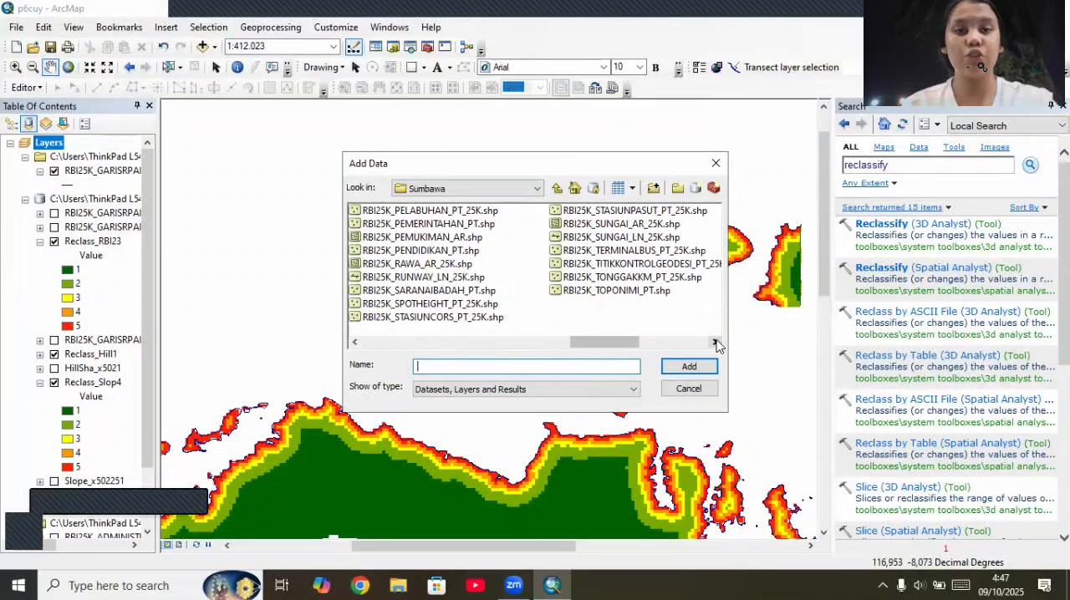
{"action": "left_click", "coordinate": [640, 238]}
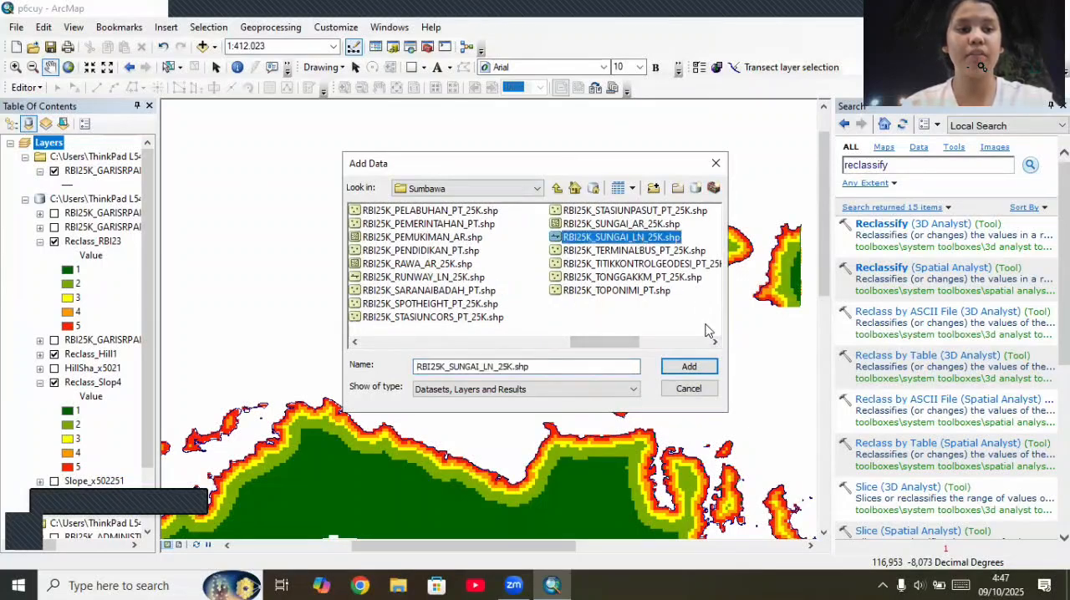
{"action": "left_click", "coordinate": [705, 366]}
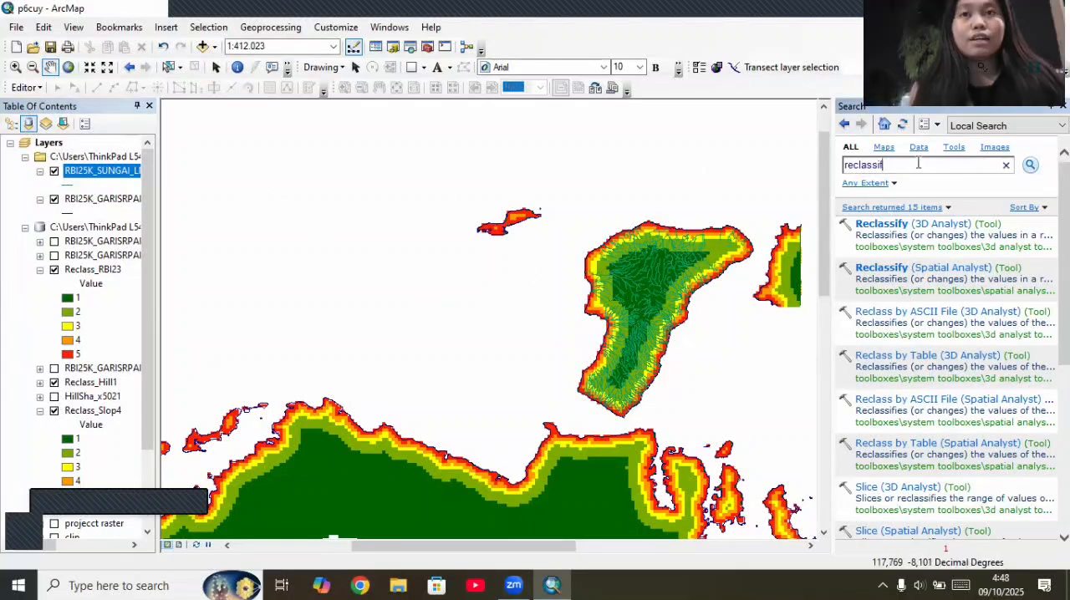
Step: Search the tools for "multiple ring buffer" and open the Multiple Ring Buffer (Analysis) tool
{"action": "key", "text": "BackSpace"}
{"action": "key", "text": "BackSpace"}
{"action": "key", "text": "BackSpace"}
{"action": "key", "text": "BackSpace"}
{"action": "key", "text": "BackSpace"}
{"action": "key", "text": "BackSpace"}
{"action": "key", "text": "BackSpace"}
{"action": "key", "text": "BackSpace"}
{"action": "key", "text": "BackSpace"}
{"action": "key", "text": "BackSpace"}
{"action": "type", "text": "mul"}
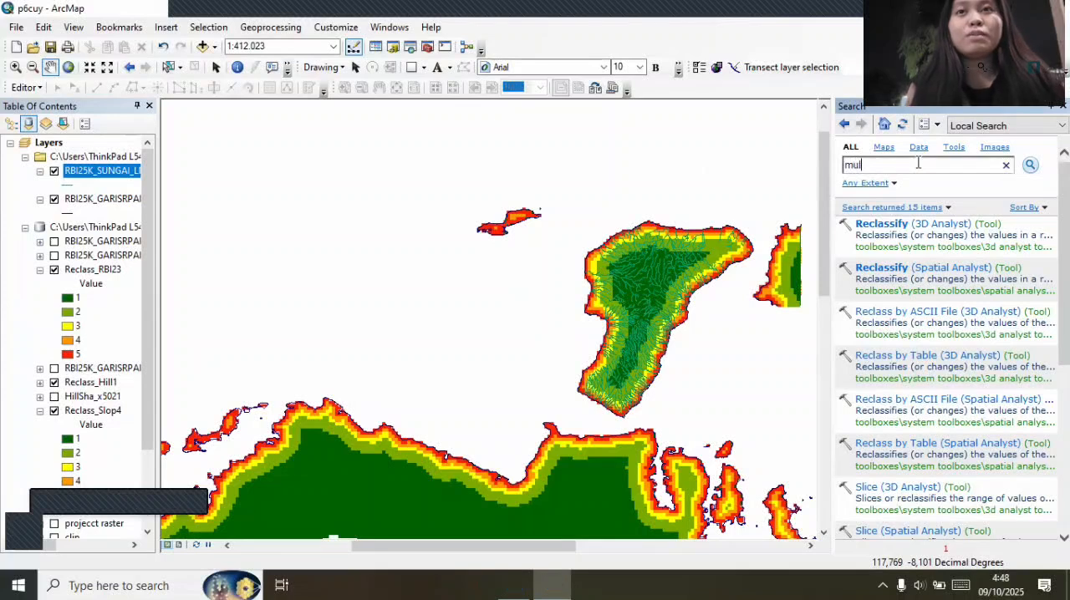
{"action": "type", "text": "yip"}
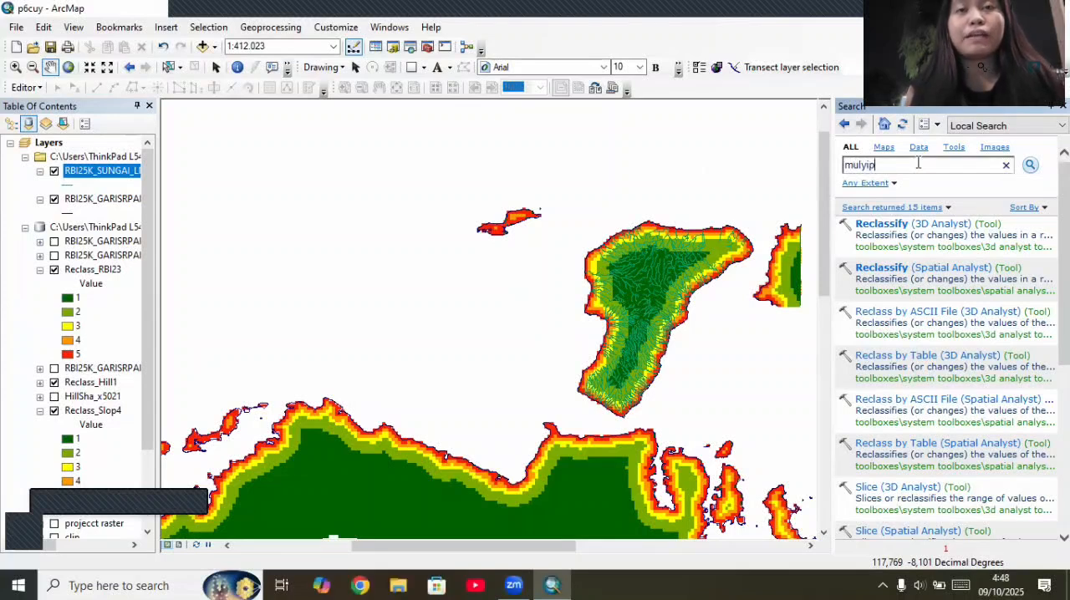
{"action": "type", "text": "le ring buffer"}
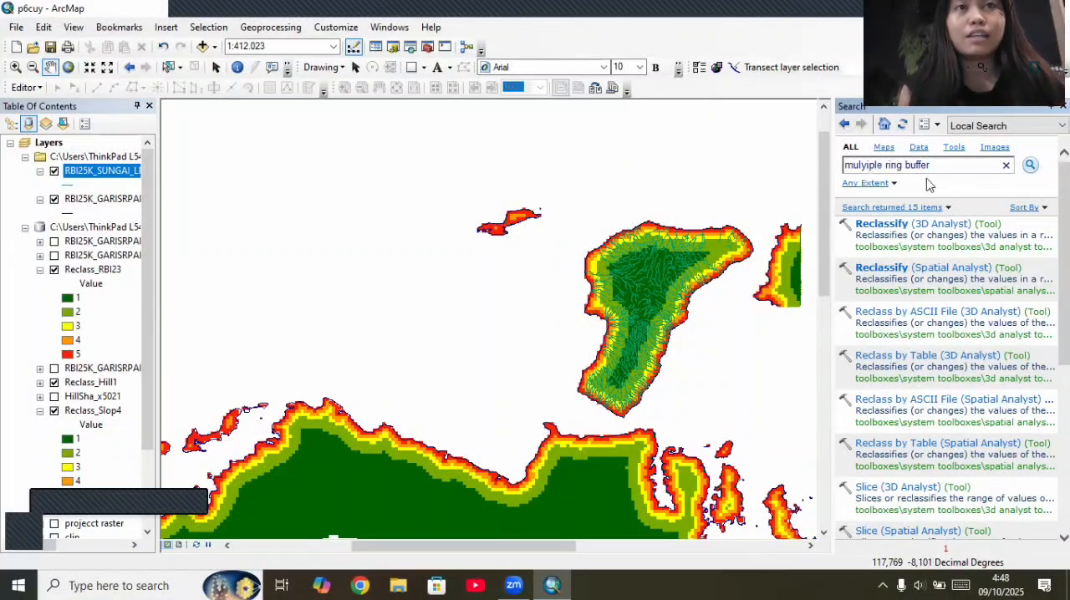
{"action": "key", "text": "Return"}
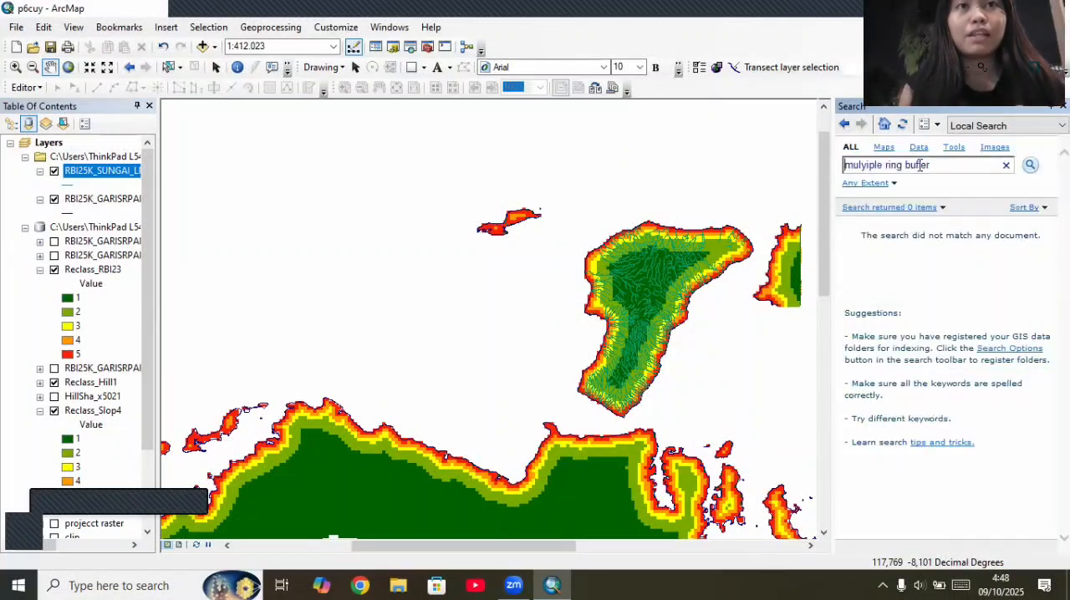
{"action": "left_click", "coordinate": [865, 165]}
{"action": "key", "text": "BackSpace"}
{"action": "type", "text": "t"}
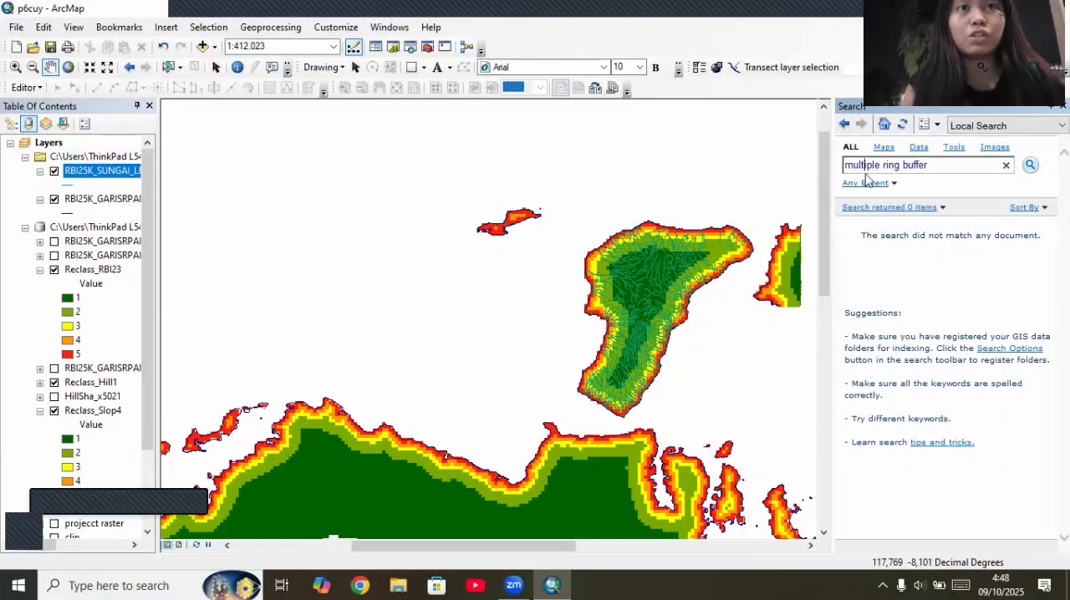
{"action": "key", "text": "Return"}
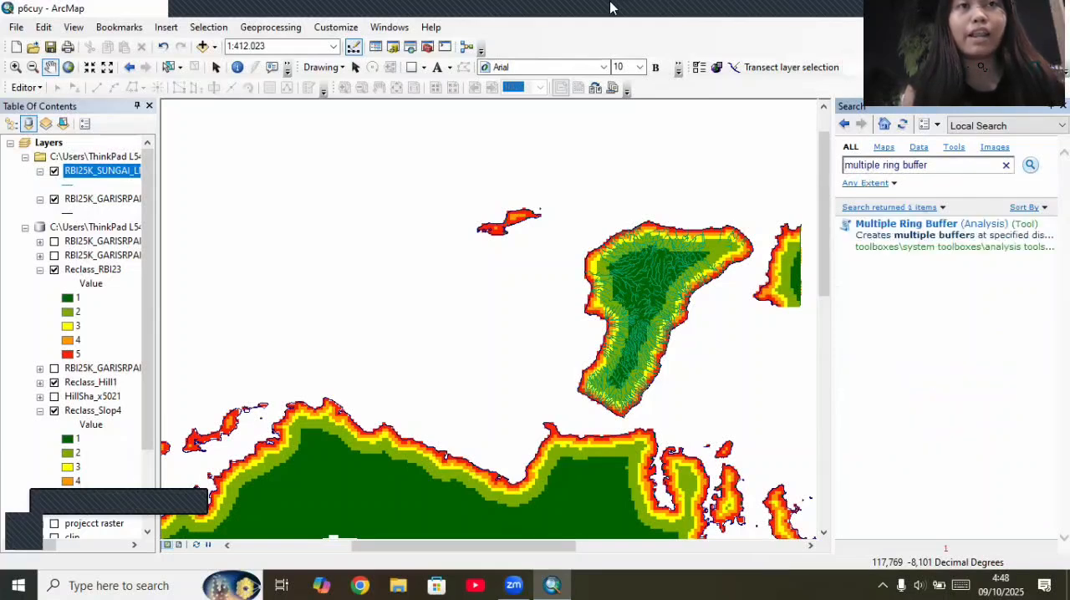
{"action": "mouse_move", "coordinate": [843, 17]}
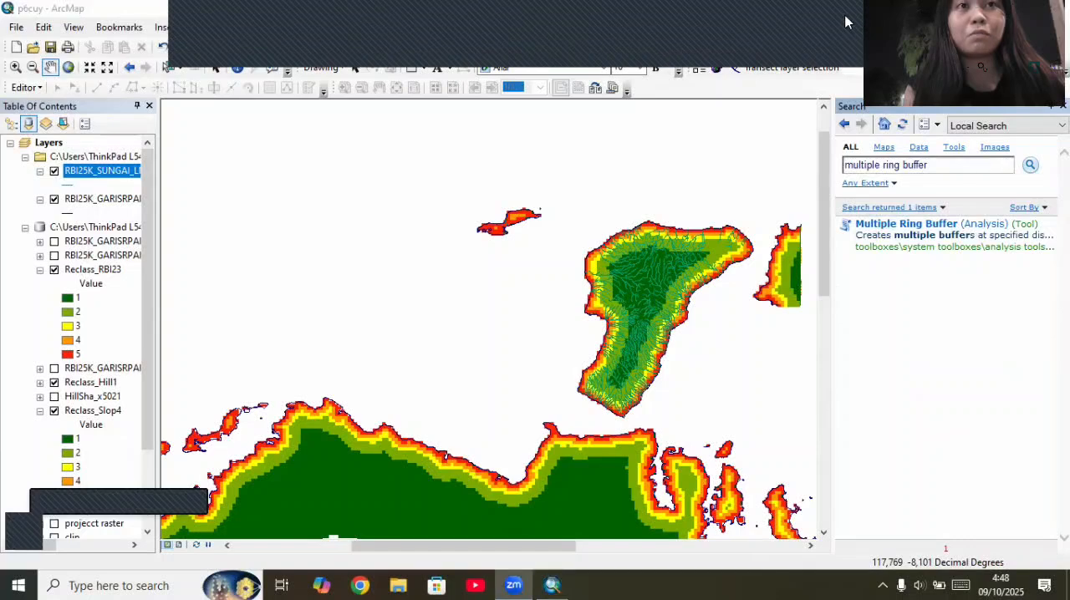
{"action": "left_click", "coordinate": [843, 48]}
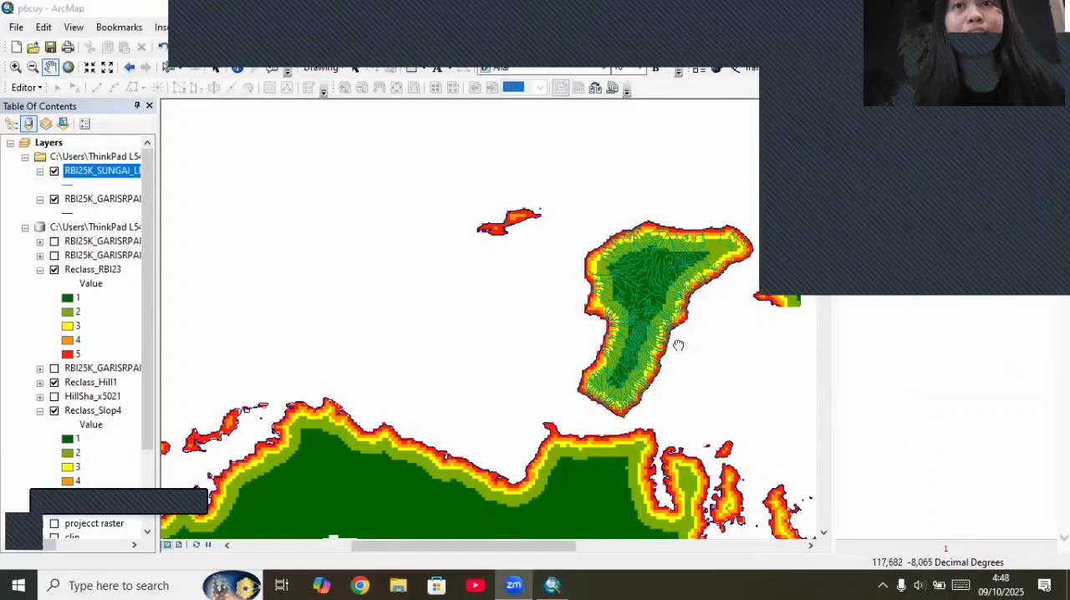
{"action": "left_click_drag", "start_coordinate": [605, 340], "coordinate": [666, 510]}
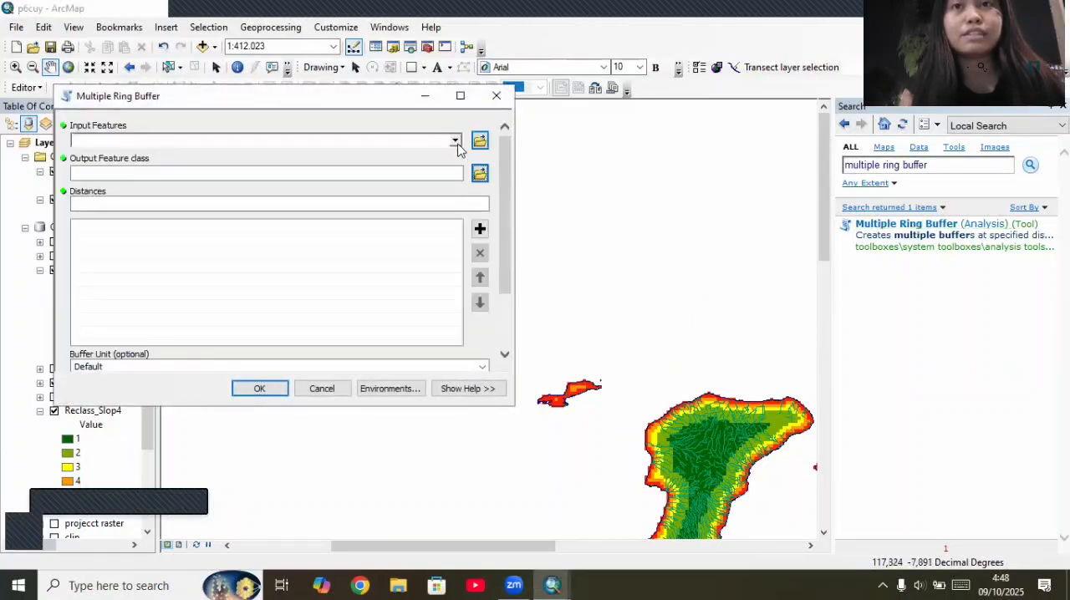
Step: Choose RBI25K_SUNGAI_LN_25K as the ring buffer's input features and set the buffer unit to Kilometers
{"action": "left_click", "coordinate": [455, 140]}
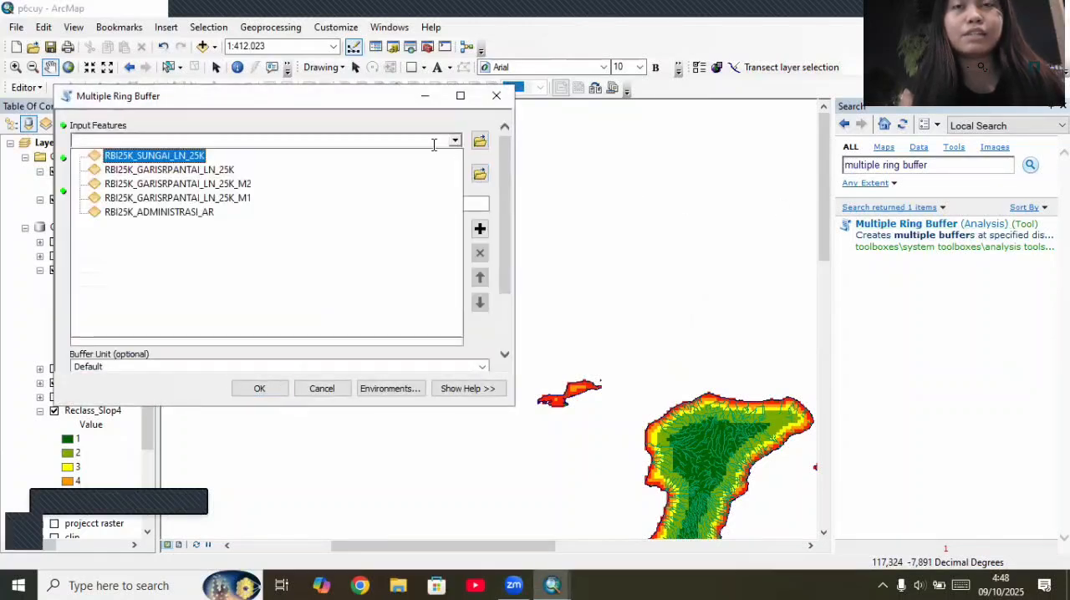
{"action": "left_click", "coordinate": [322, 157]}
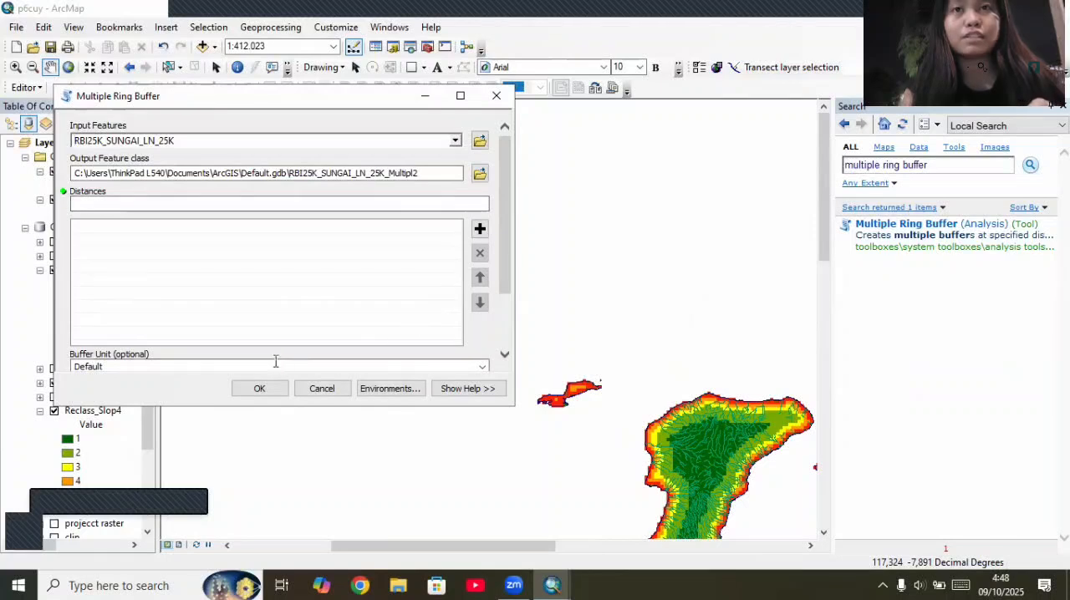
{"action": "scroll", "coordinate": [272, 360], "scroll_direction": "down", "scroll_amount": 3}
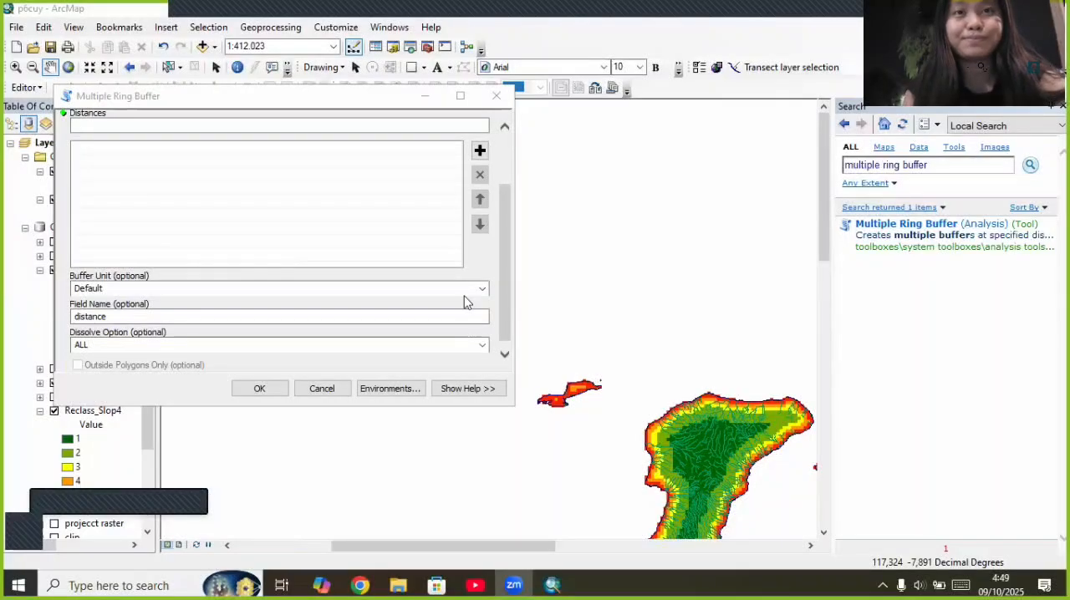
{"action": "left_click", "coordinate": [464, 291]}
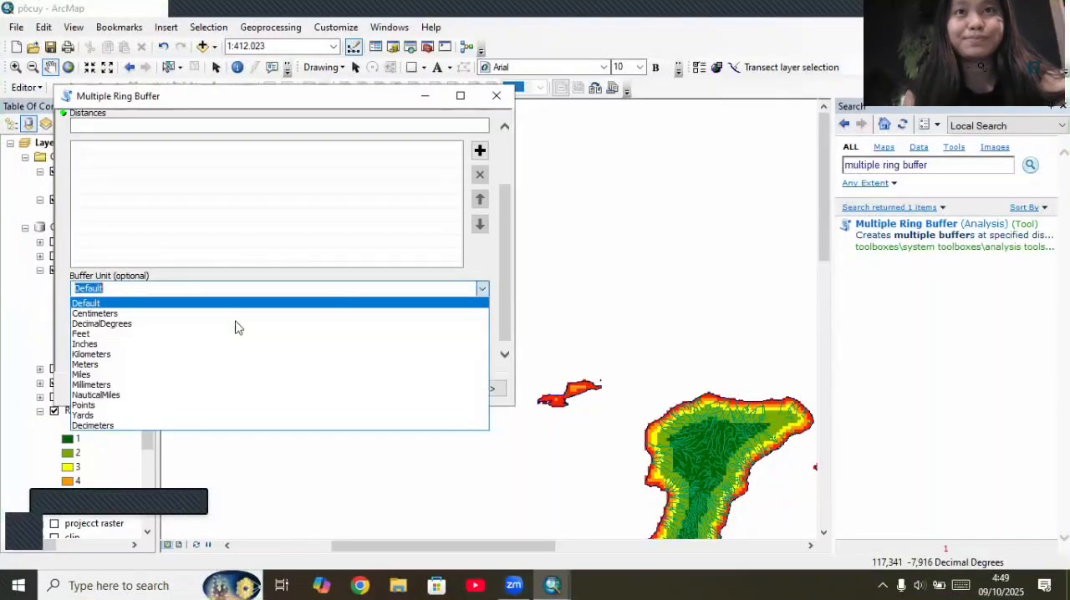
{"action": "left_click", "coordinate": [91, 355]}
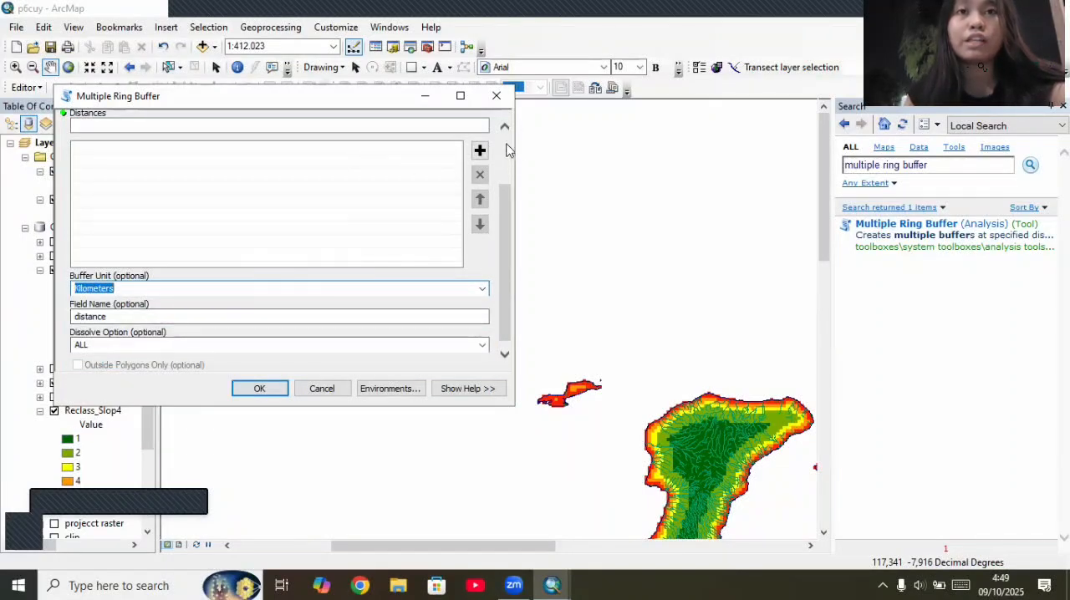
{"action": "scroll", "coordinate": [506, 159], "scroll_direction": "up", "scroll_amount": 3}
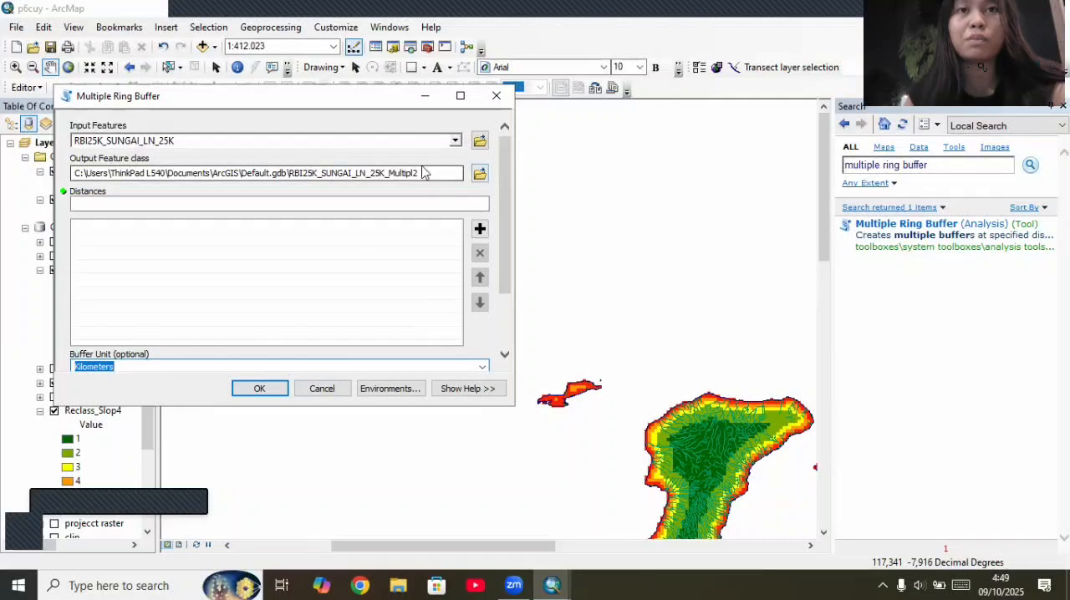
Step: Add the river buffer distances 100, 200, 300, 500 and 15000 to the distance list
{"action": "left_click", "coordinate": [456, 203]}
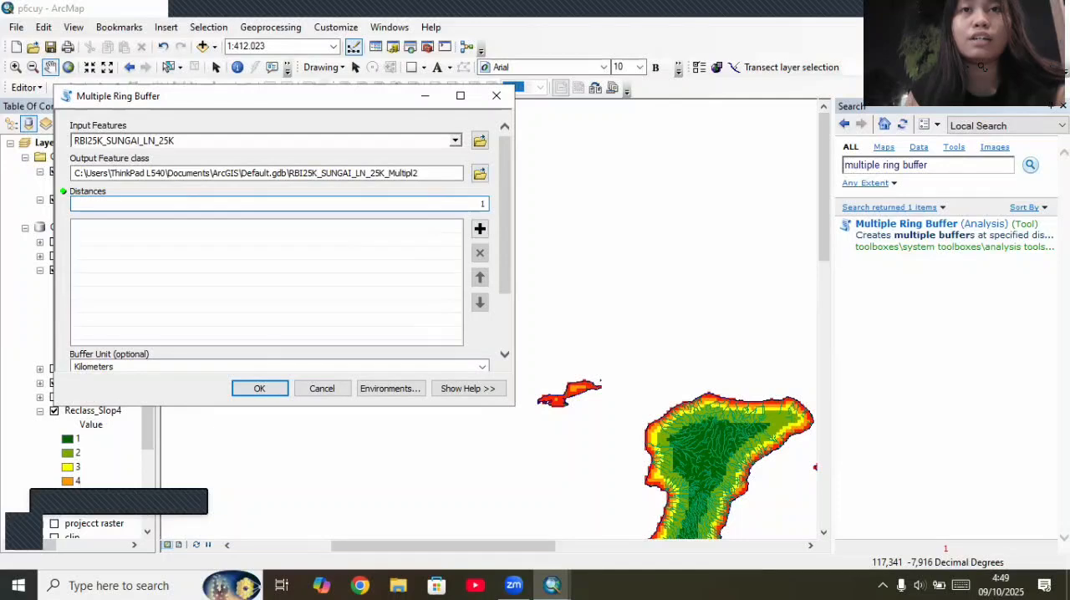
{"action": "left_click", "coordinate": [479, 229]}
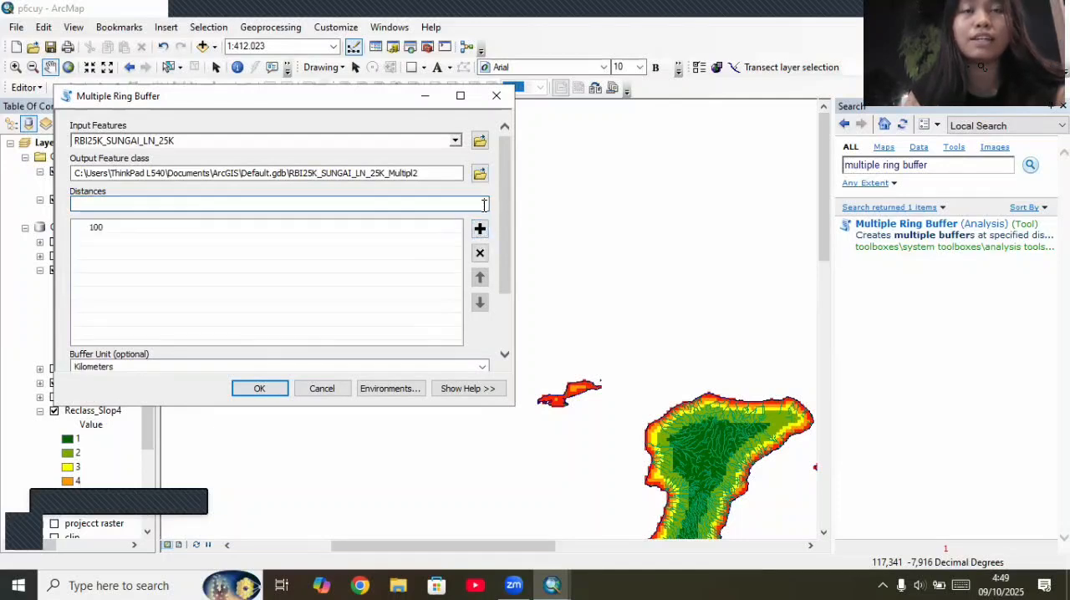
{"action": "type", "text": "30"}
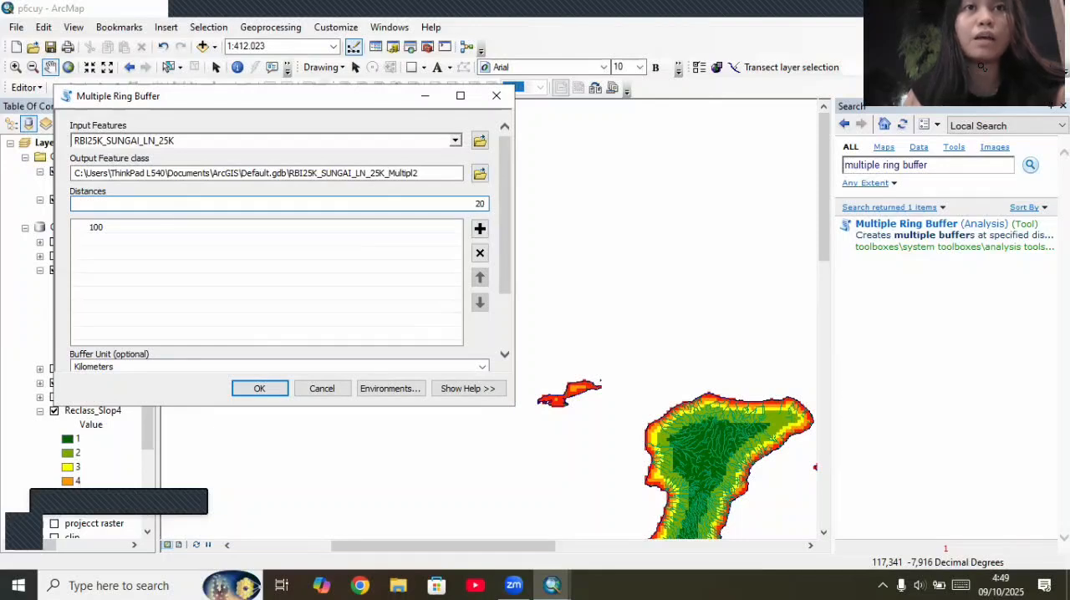
{"action": "key", "text": "BackSpace"}
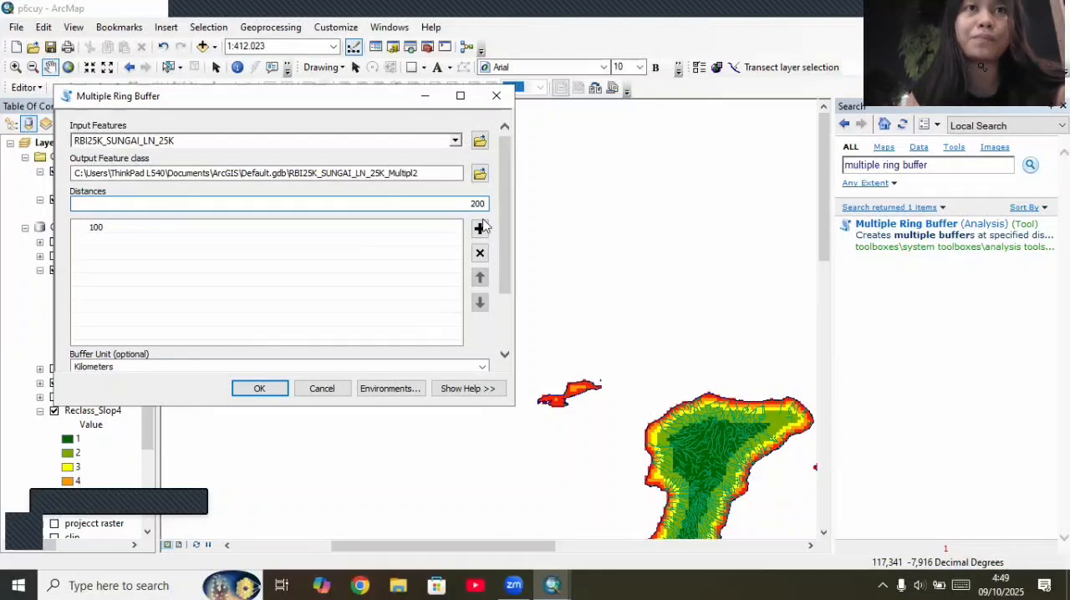
{"action": "left_click", "coordinate": [480, 229]}
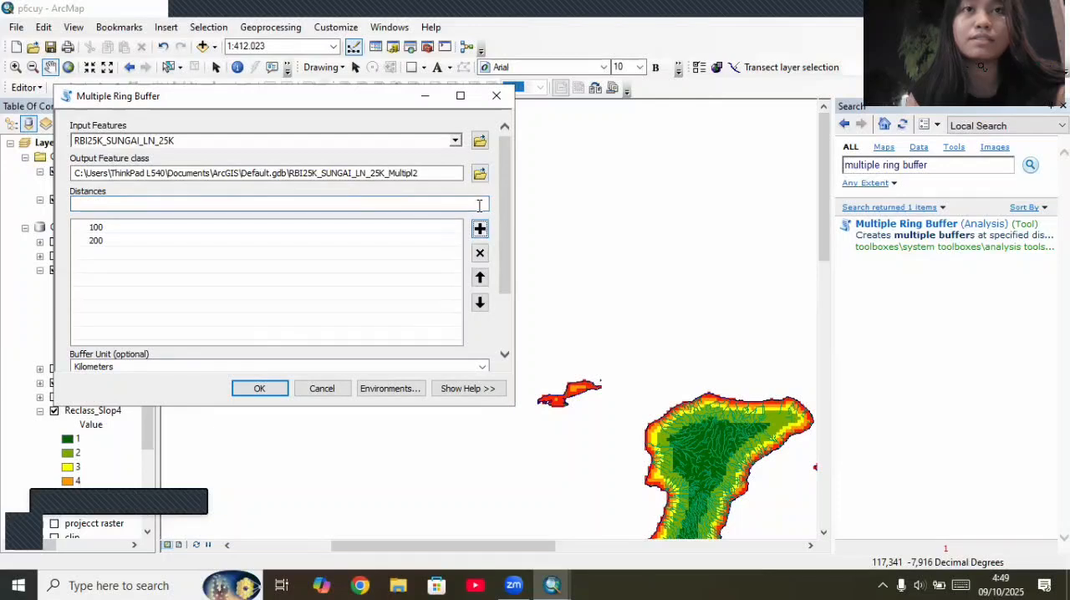
{"action": "type", "text": "300"}
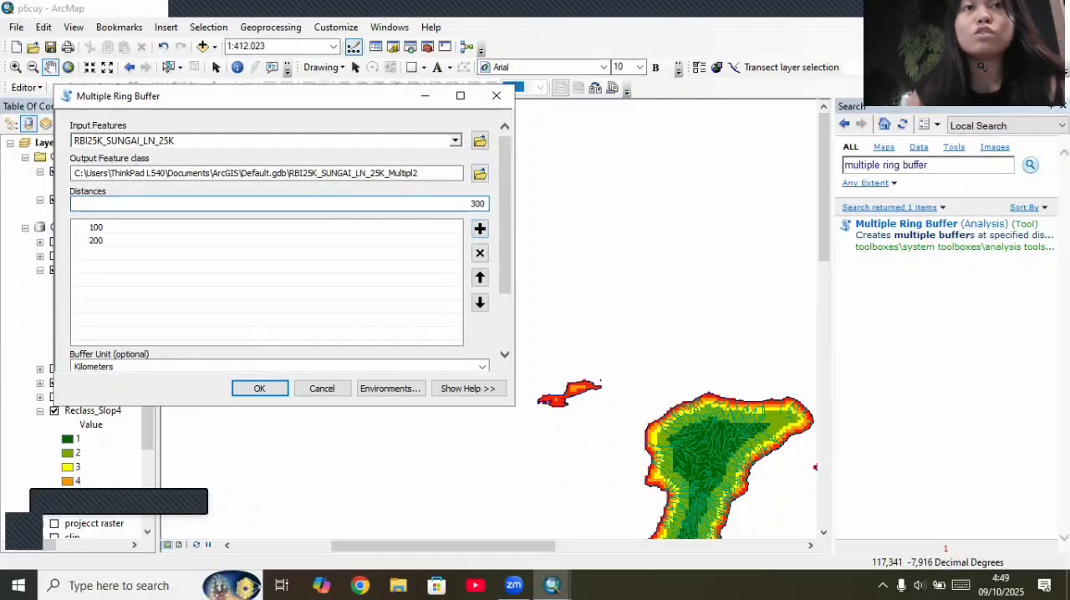
{"action": "left_click", "coordinate": [479, 229]}
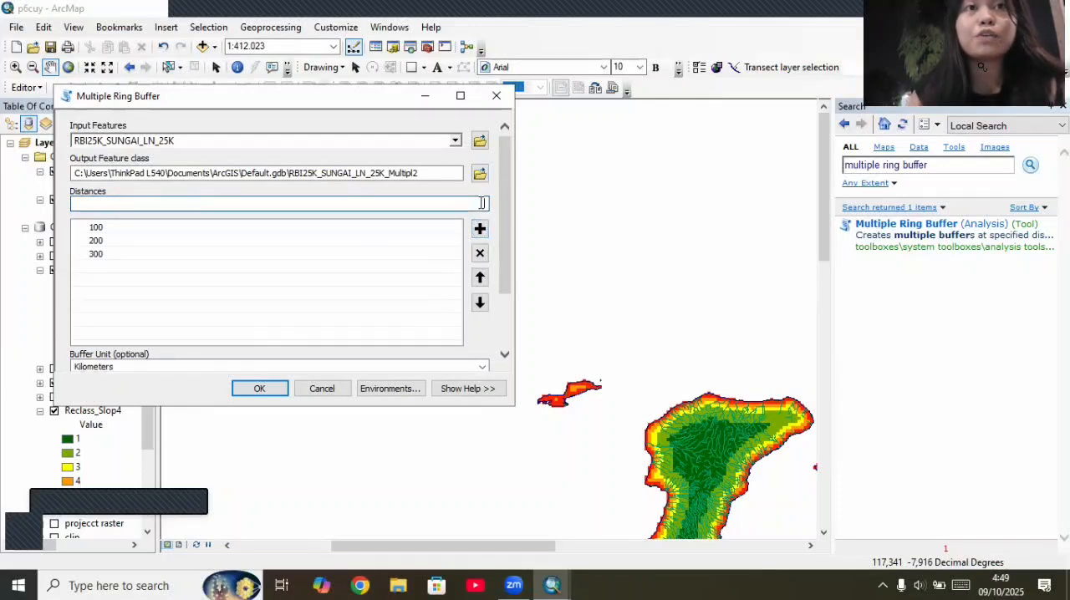
{"action": "type", "text": "500"}
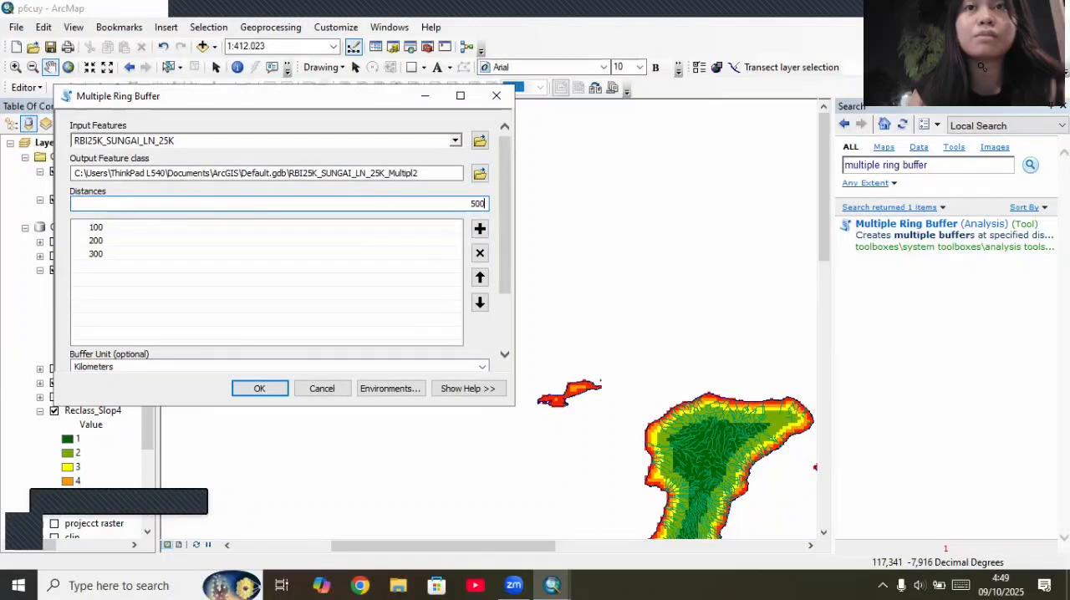
{"action": "left_click", "coordinate": [483, 229]}
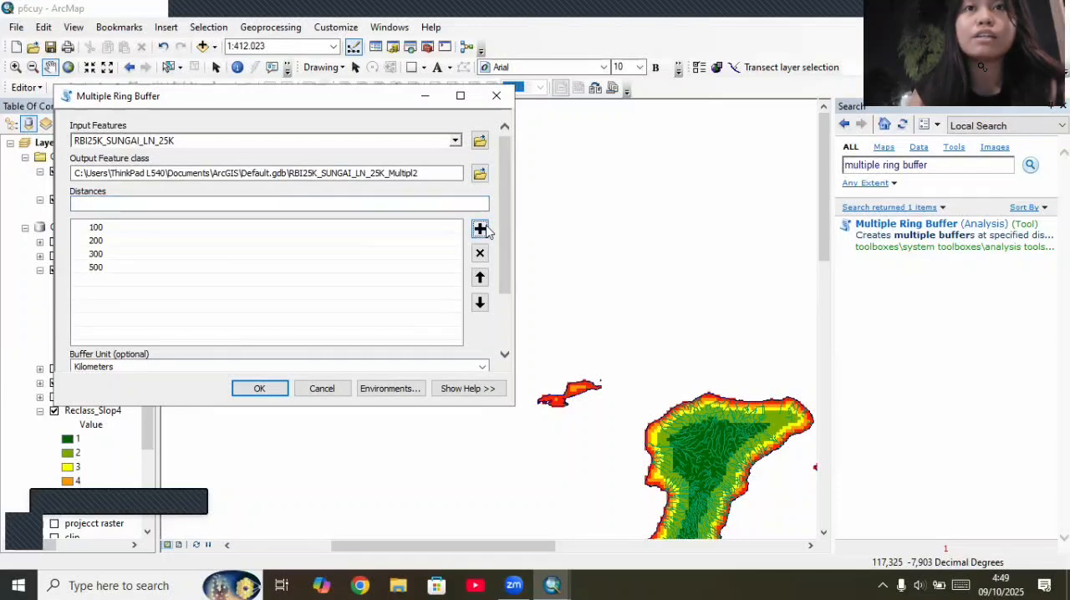
{"action": "left_click", "coordinate": [483, 204]}
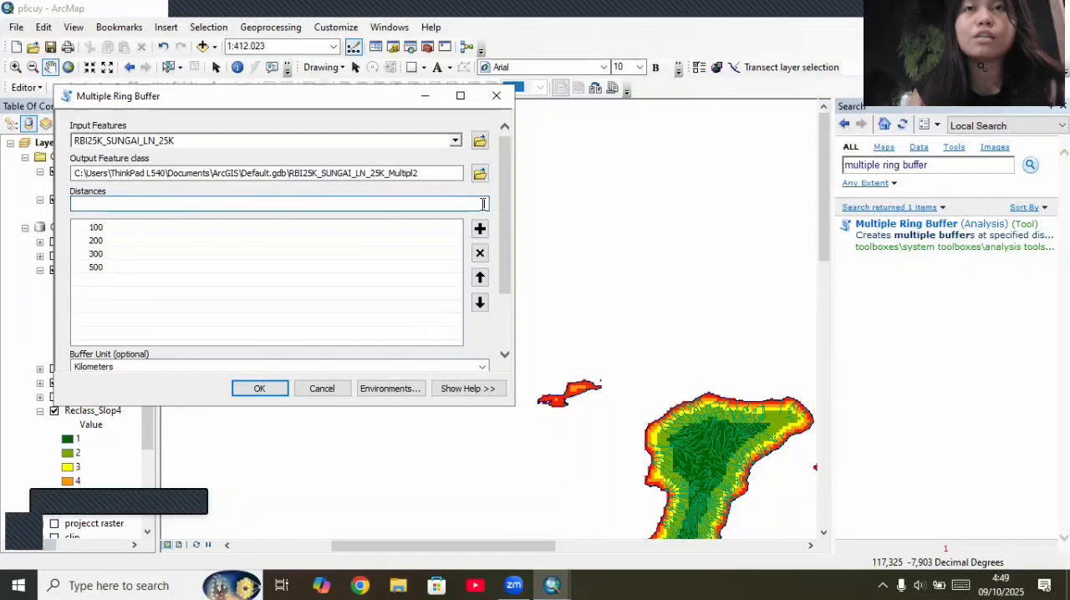
{"action": "type", "text": "15000"}
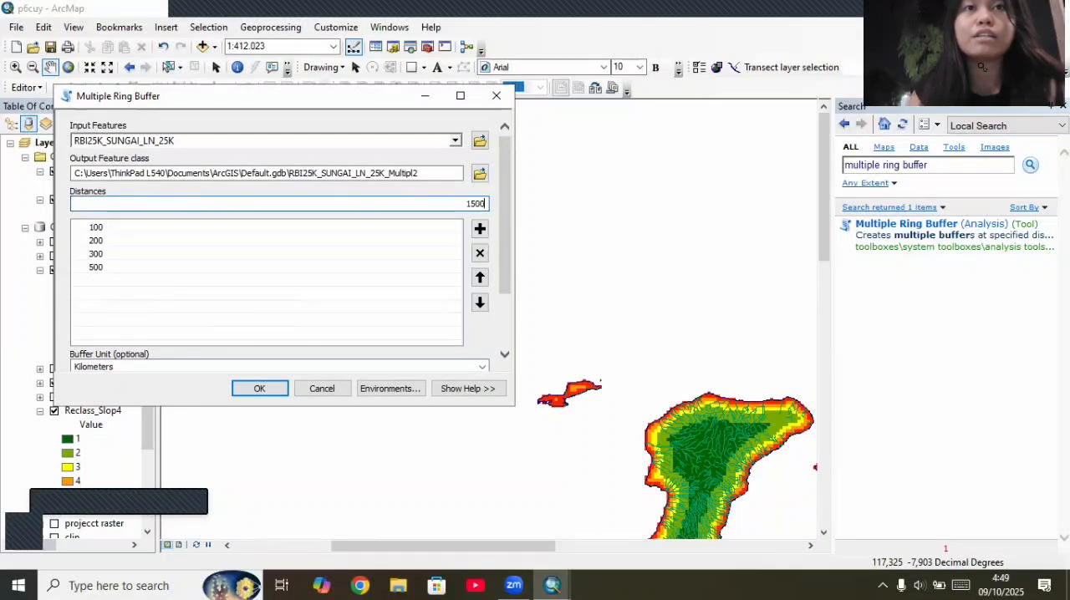
{"action": "left_click", "coordinate": [480, 229]}
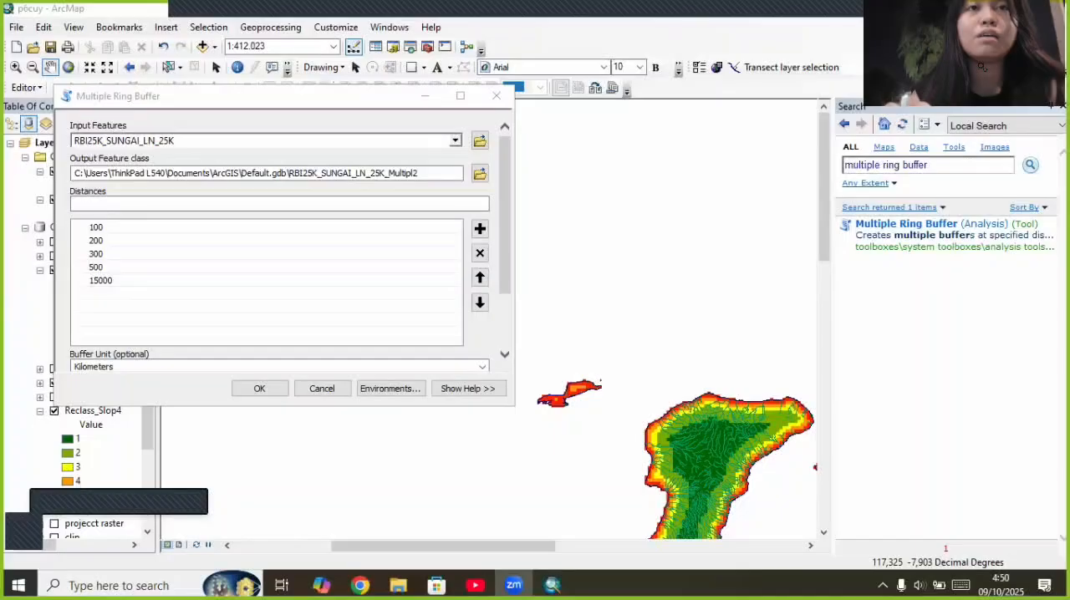
Step: Change the buffer unit to Meters and run the multiple ring buffer on the river lines
{"action": "left_click", "coordinate": [482, 366]}
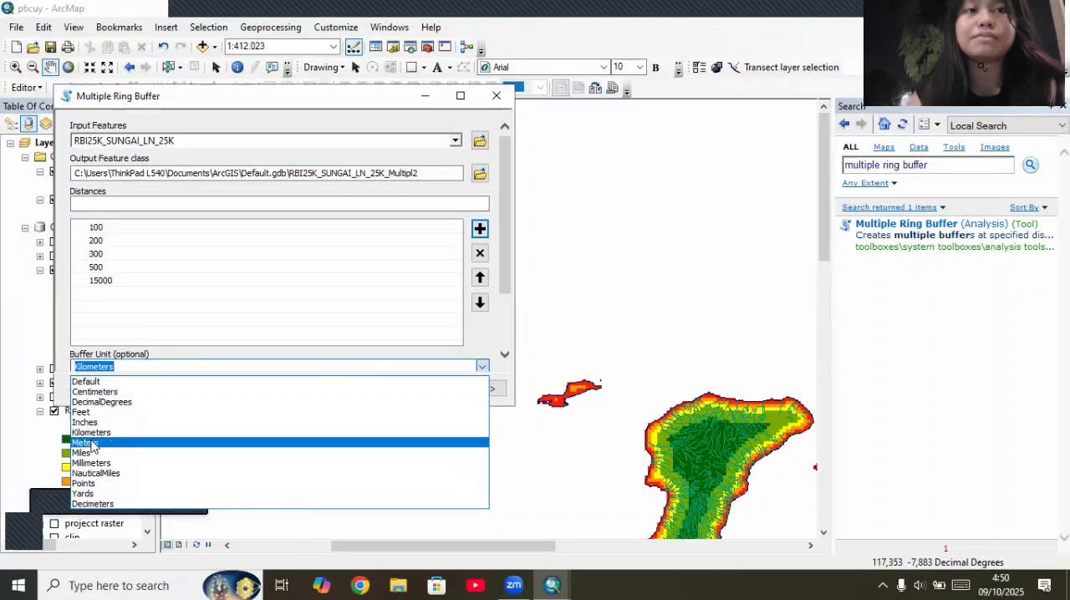
{"action": "left_click", "coordinate": [108, 442]}
{"action": "left_click", "coordinate": [255, 391]}
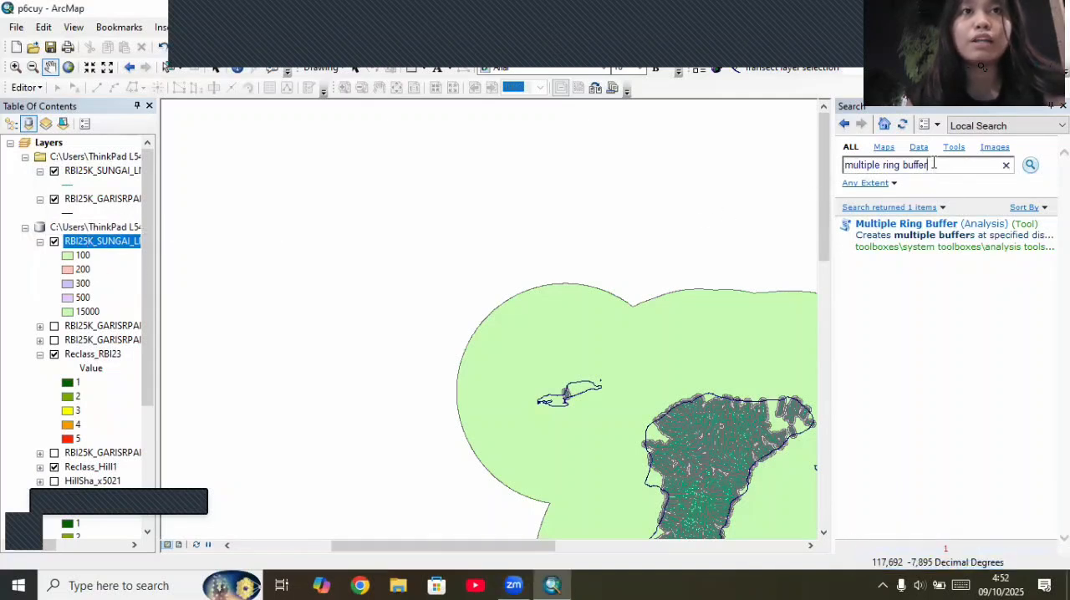
Step: Search the tools for "polygon to raster" and open the Polygon to Raster (Conversion) tool
{"action": "key", "text": "BackSpace"}
{"action": "key", "text": "BackSpace"}
{"action": "key", "text": "BackSpace"}
{"action": "key", "text": "BackSpace"}
{"action": "key", "text": "BackSpace"}
{"action": "key", "text": "BackSpace"}
{"action": "key", "text": "BackSpace"}
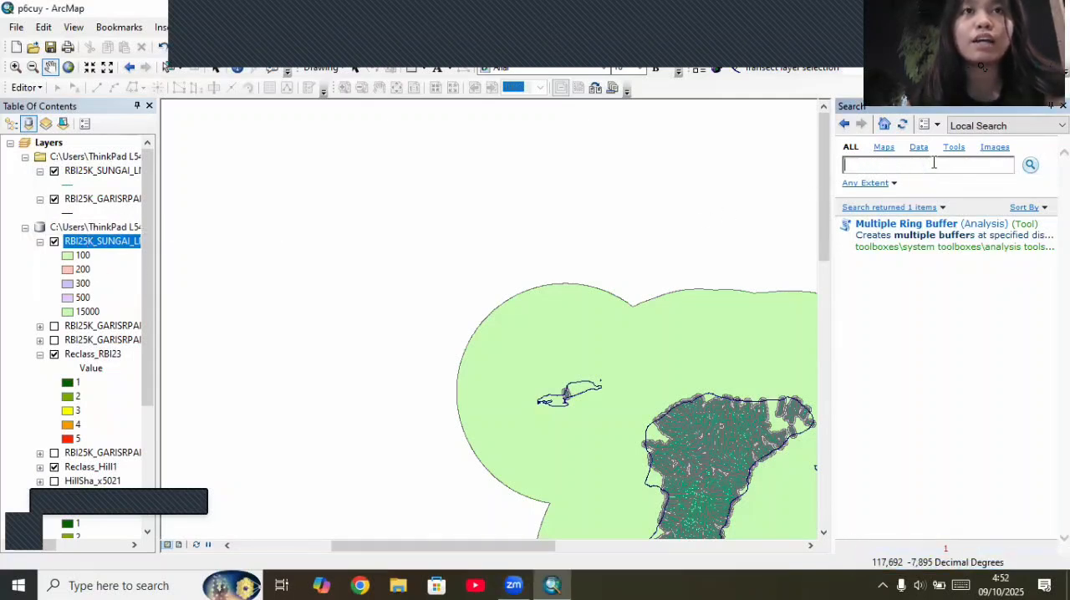
{"action": "type", "text": "polygon to raster"}
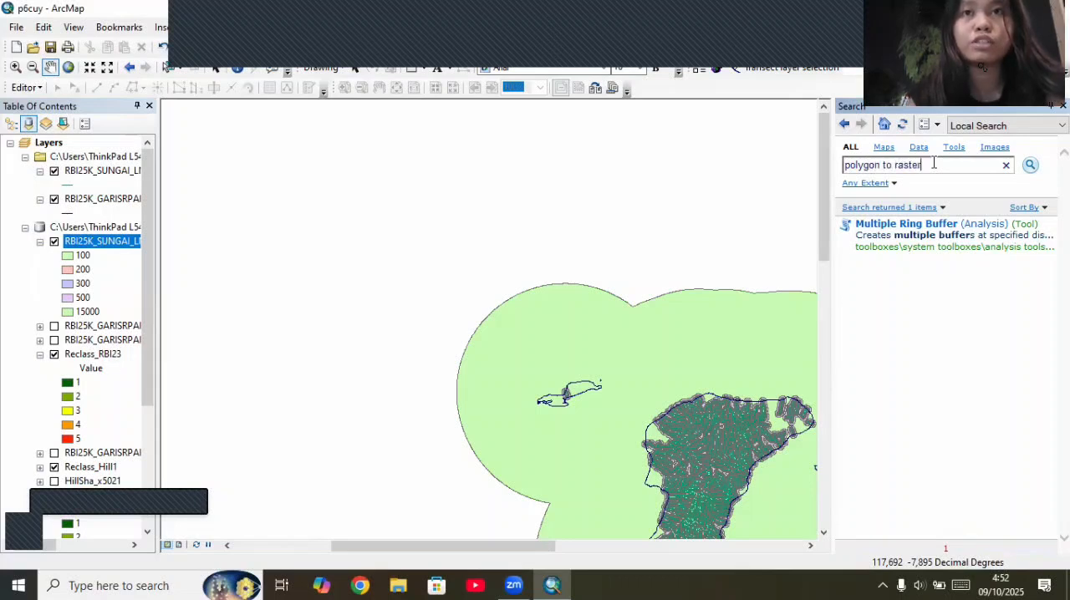
{"action": "key", "text": "Return"}
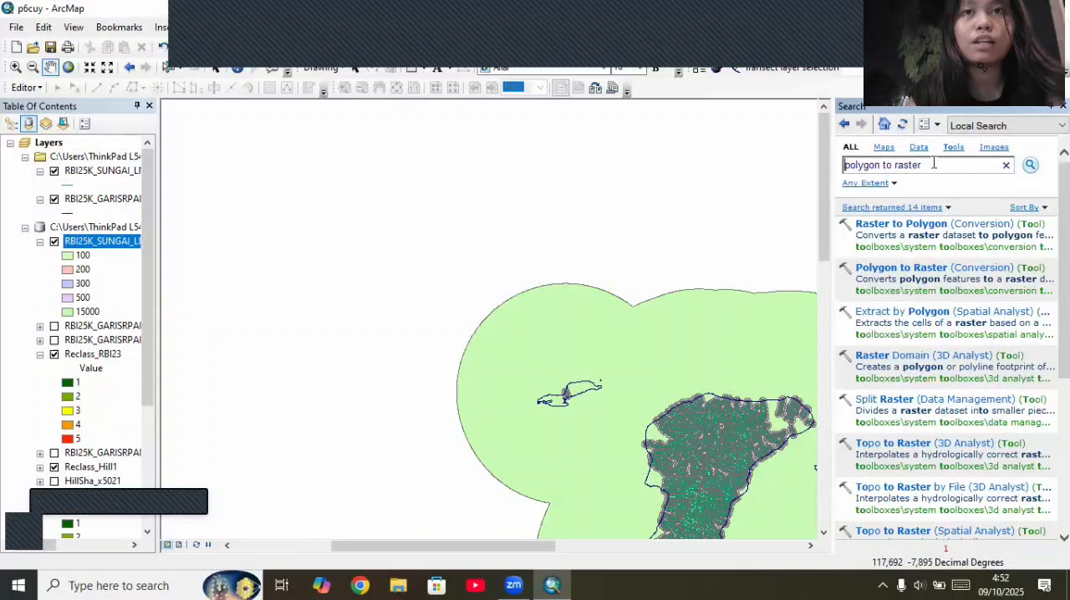
{"action": "left_click", "coordinate": [948, 267]}
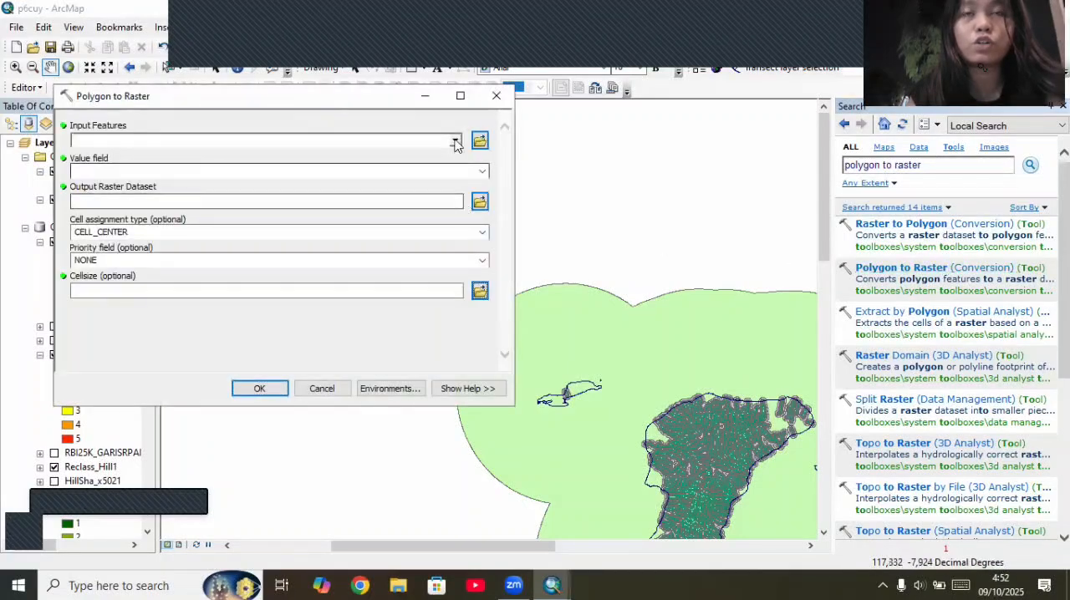
{"action": "left_click", "coordinate": [455, 142]}
{"action": "left_click", "coordinate": [226, 159]}
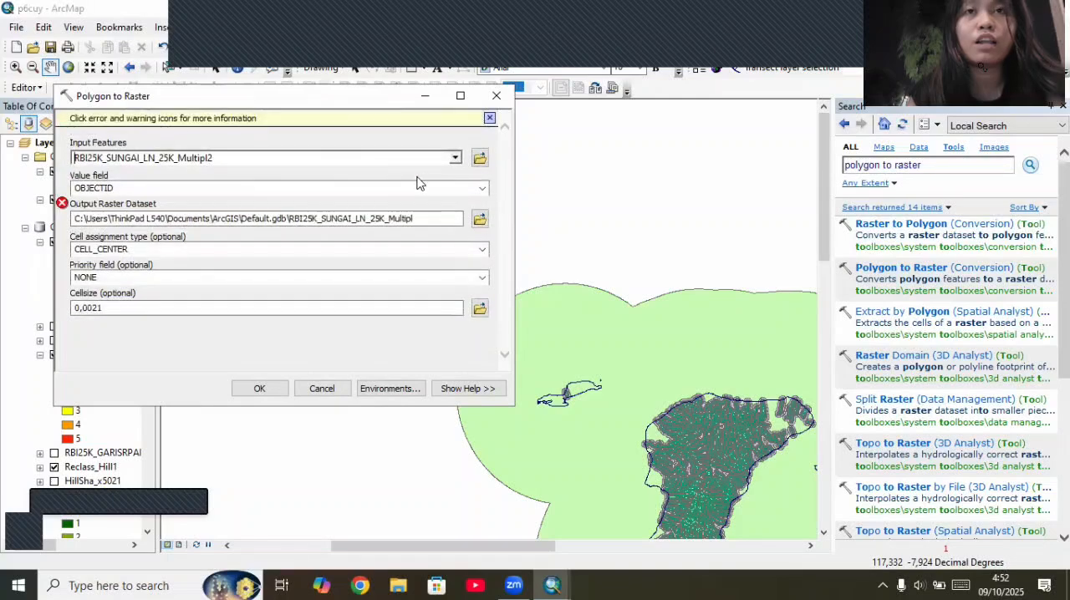
{"action": "left_click", "coordinate": [442, 218]}
{"action": "key", "text": "BackSpace"}
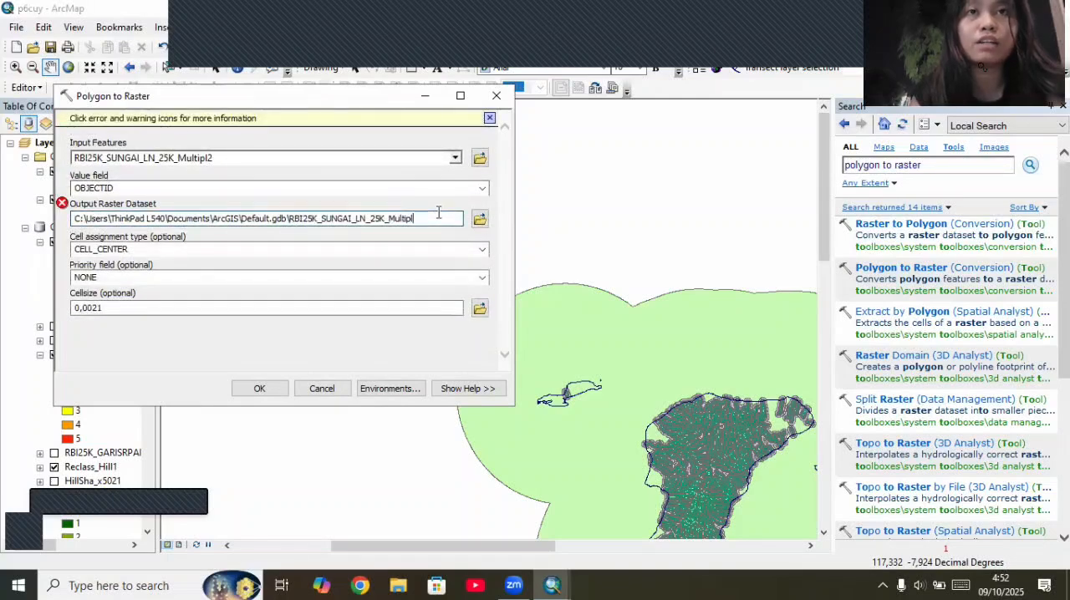
{"action": "key", "text": "BackSpace"}
{"action": "key", "text": "BackSpace"}
{"action": "key", "text": "BackSpace"}
{"action": "key", "text": "BackSpace"}
{"action": "key", "text": "BackSpace"}
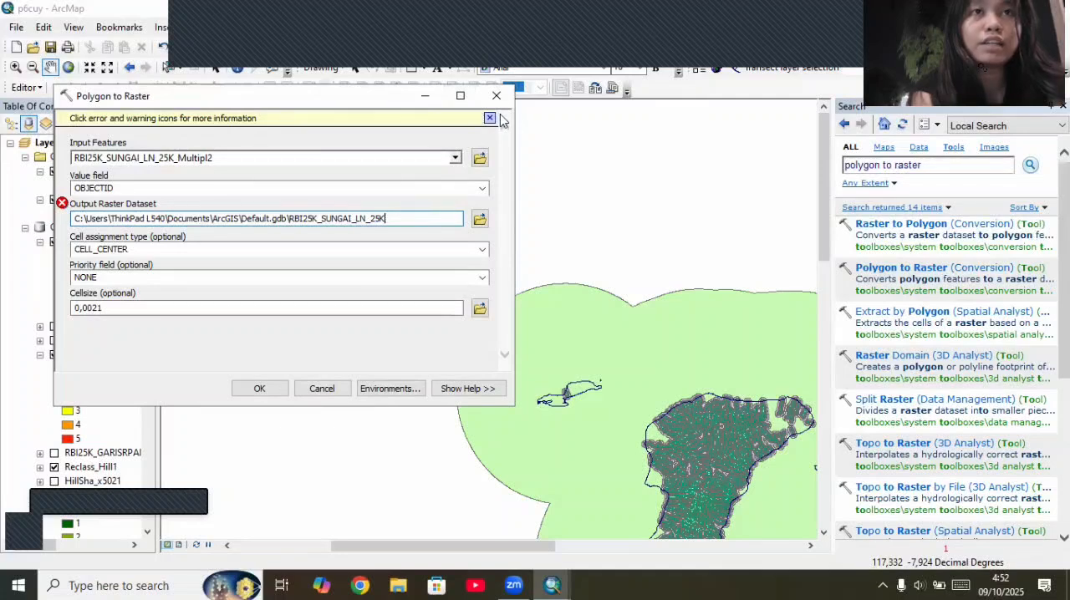
{"action": "left_click", "coordinate": [482, 188]}
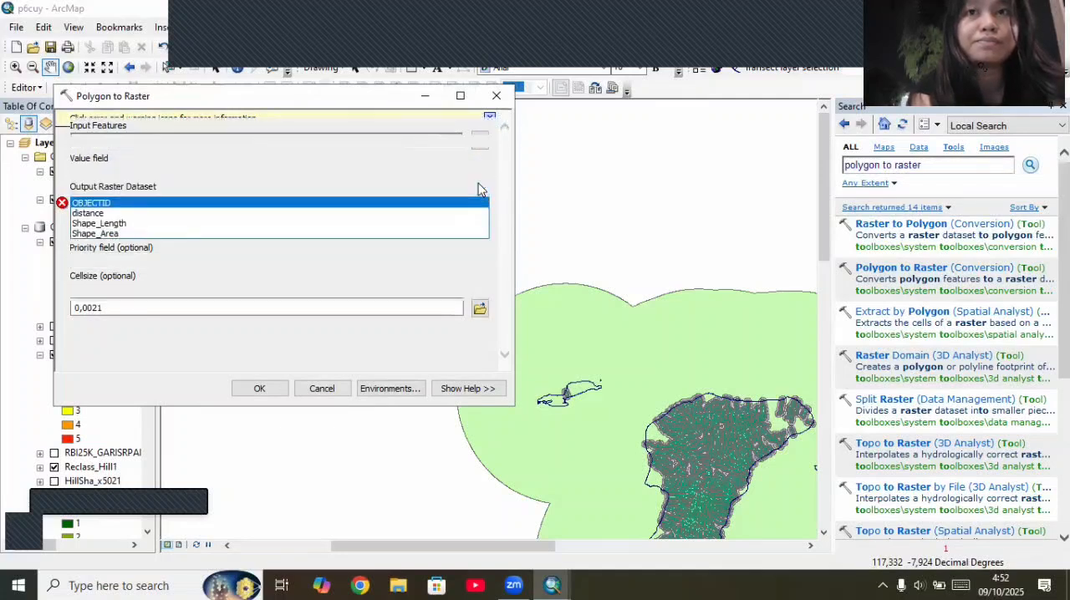
{"action": "left_click", "coordinate": [134, 214]}
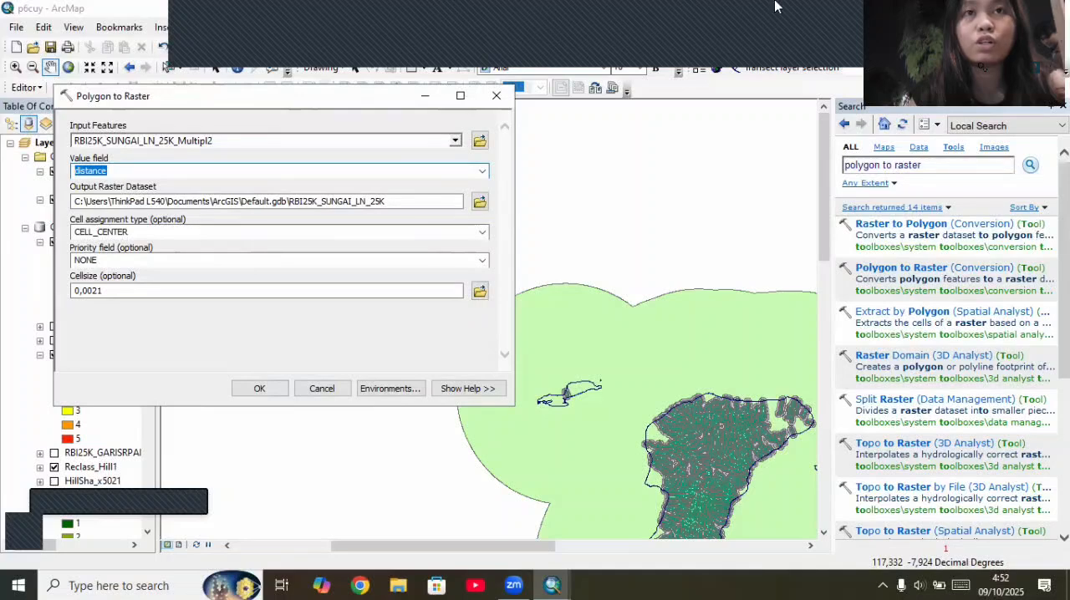
{"action": "left_click", "coordinate": [851, 24]}
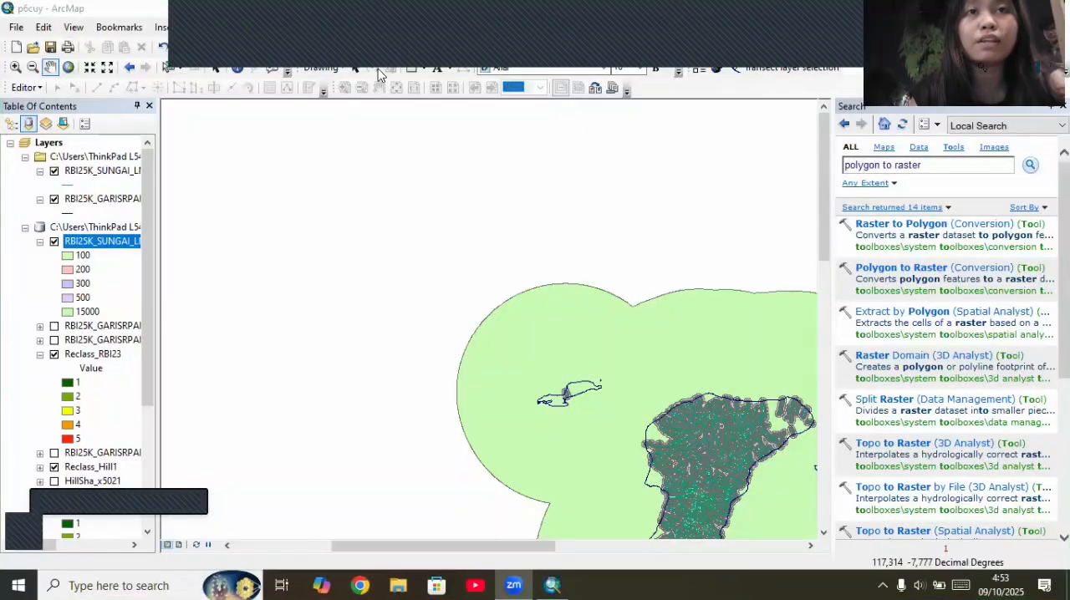
Step: Clip the river ring buffer RBI25K_SUNGAI_LN_25K_Multipl2 to the RBI25K_ADMINISTRASI_AR boundary
{"action": "left_click_drag", "start_coordinate": [265, 189], "coordinate": [487, 320]}
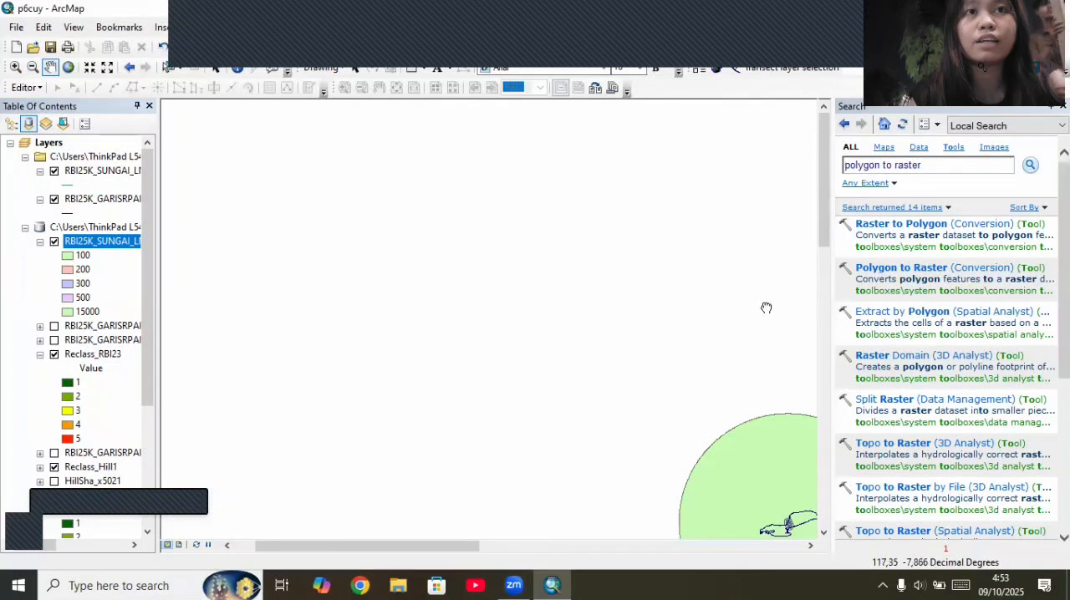
{"action": "left_click_drag", "start_coordinate": [767, 308], "coordinate": [668, 201]}
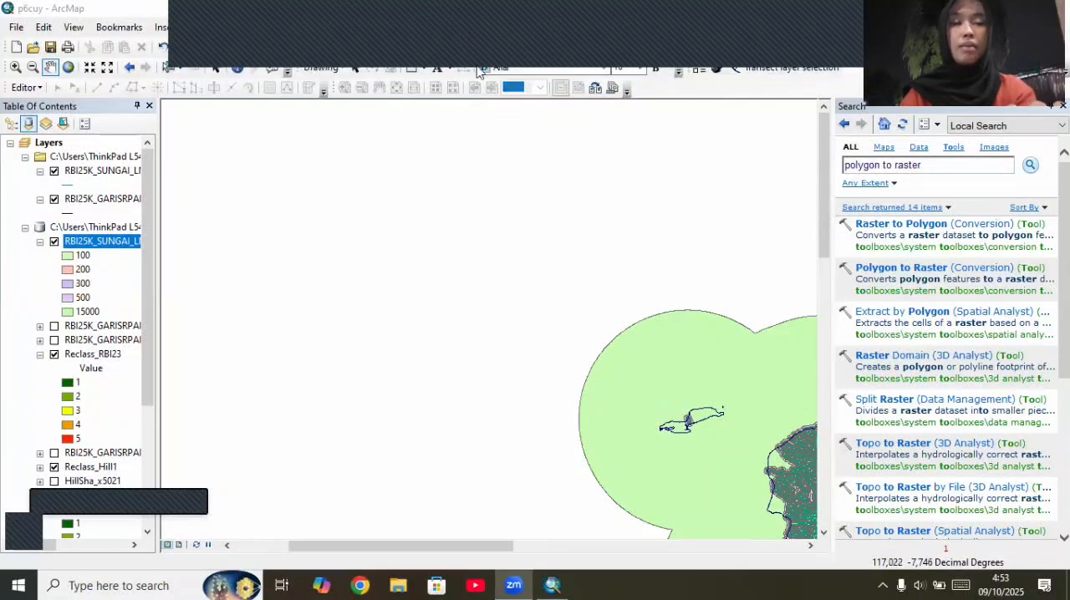
{"action": "left_click", "coordinate": [270, 27]}
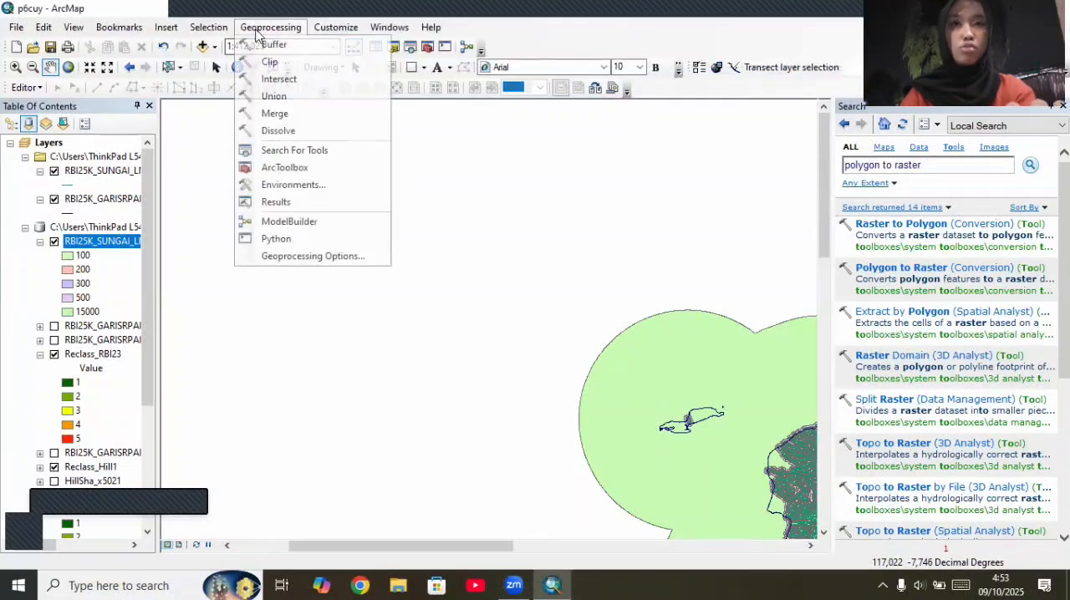
{"action": "left_click", "coordinate": [288, 64]}
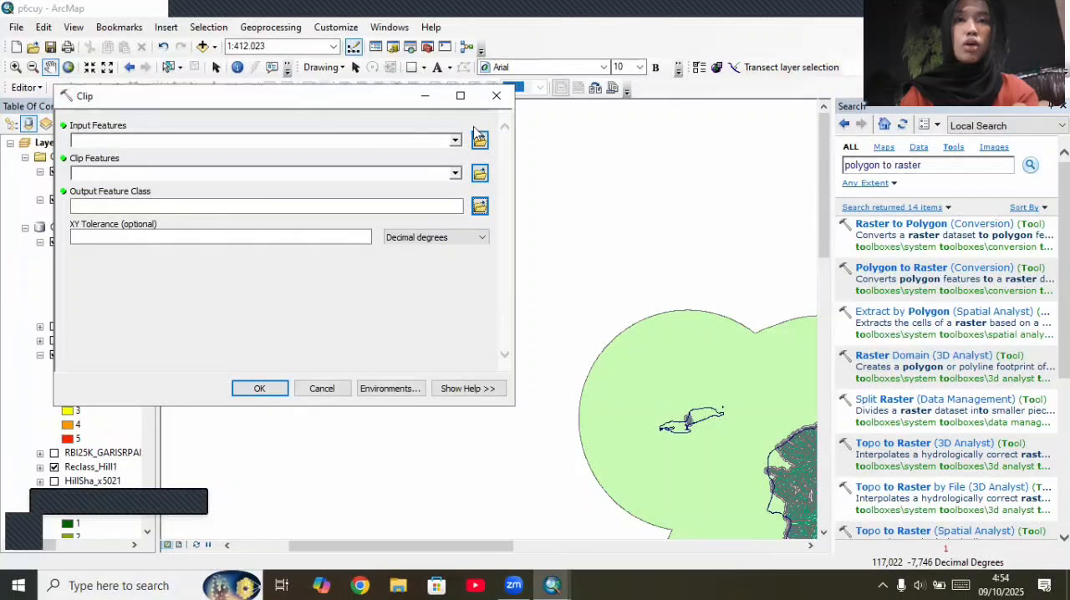
{"action": "left_click", "coordinate": [456, 140]}
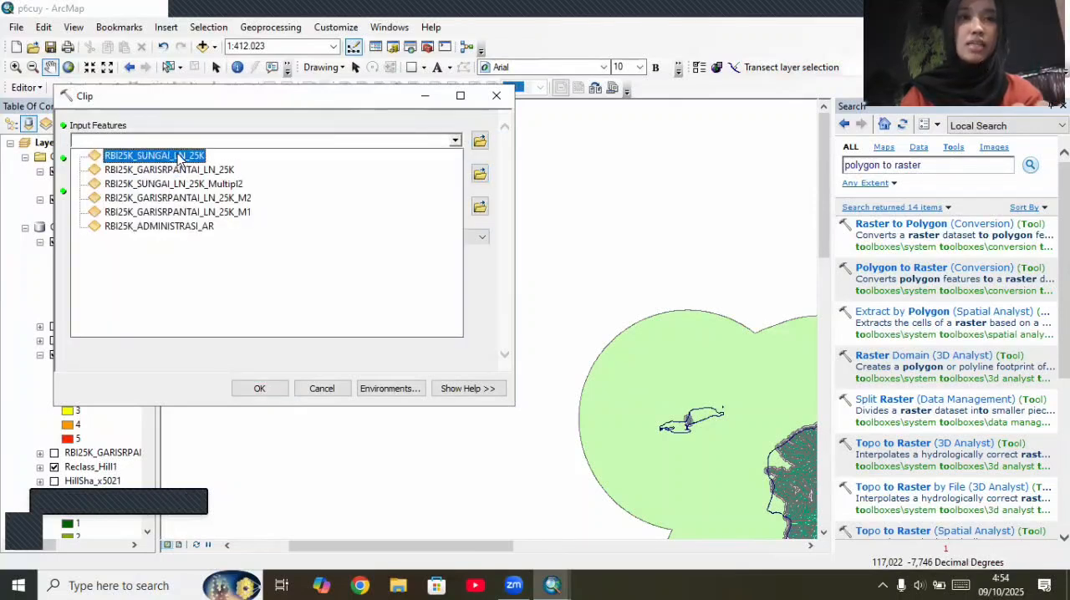
{"action": "left_click", "coordinate": [201, 183]}
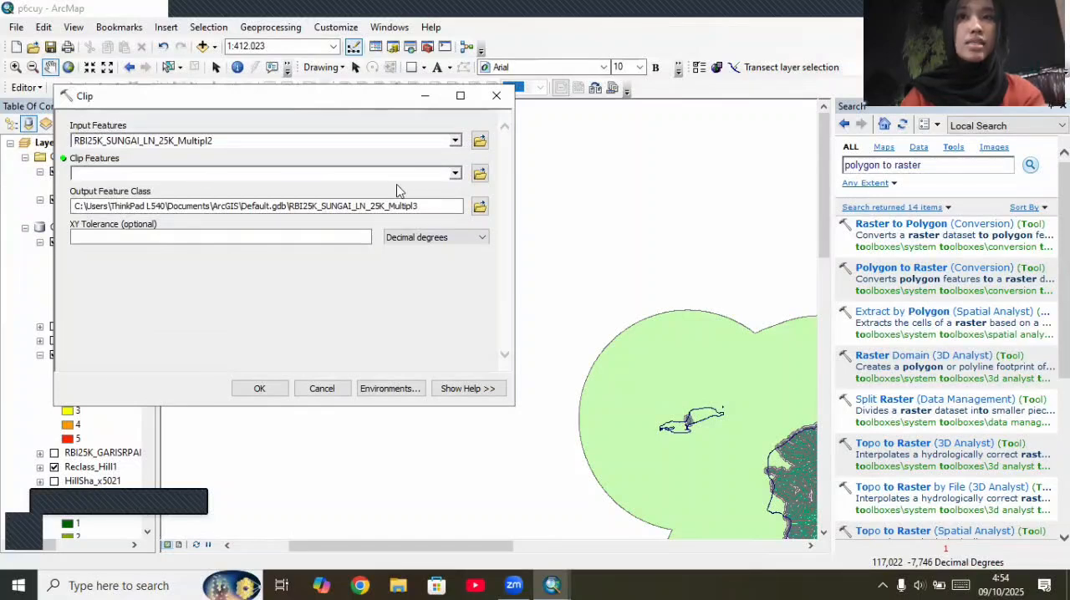
{"action": "left_click", "coordinate": [454, 174]}
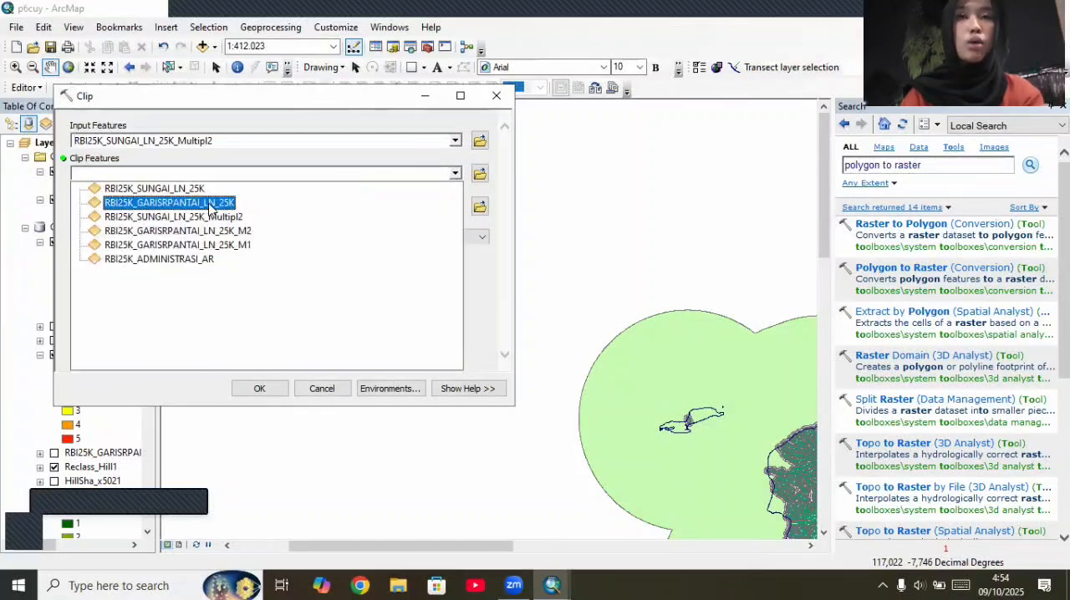
{"action": "left_click", "coordinate": [197, 260]}
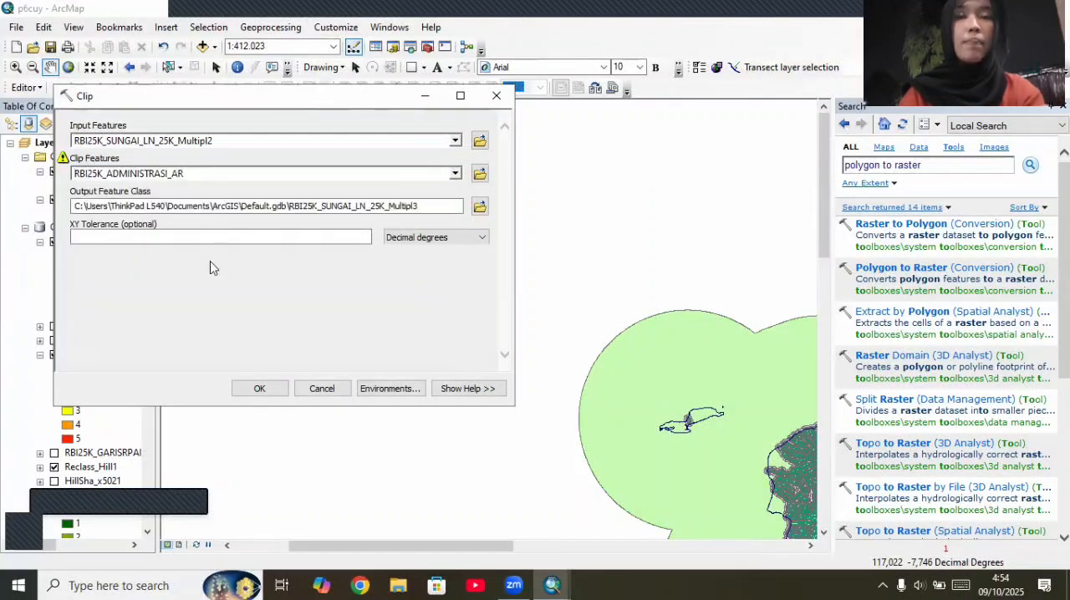
{"action": "left_click", "coordinate": [270, 388]}
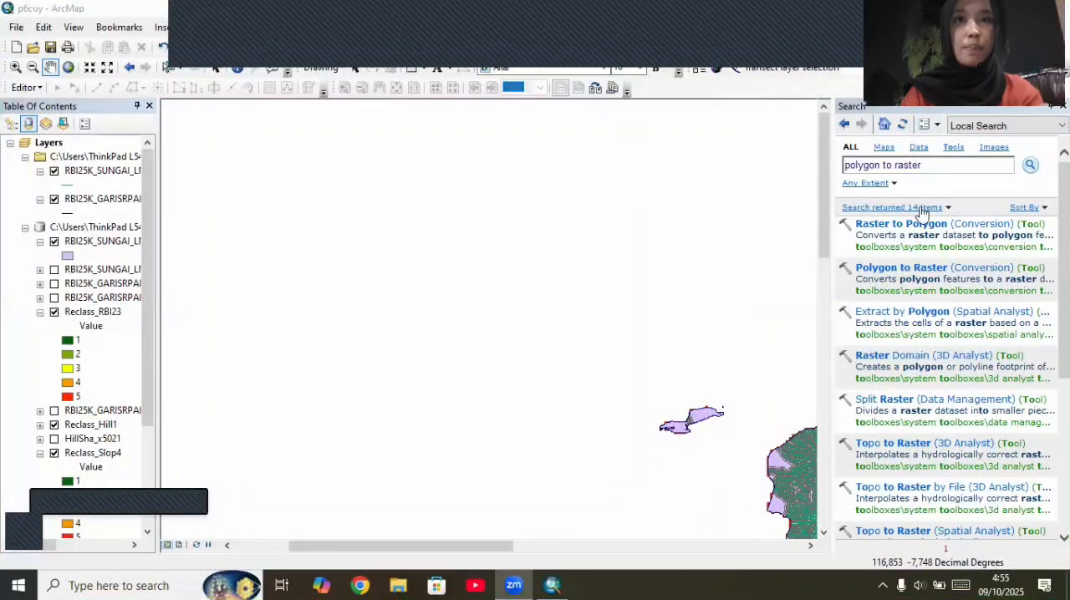
Step: Convert RBI25K_SUNGAI_LN_25K_Multipl3 to a raster by its distance field, naming the output RBI25K_SUNGAI_LN_25K_r
{"action": "left_click", "coordinate": [900, 271]}
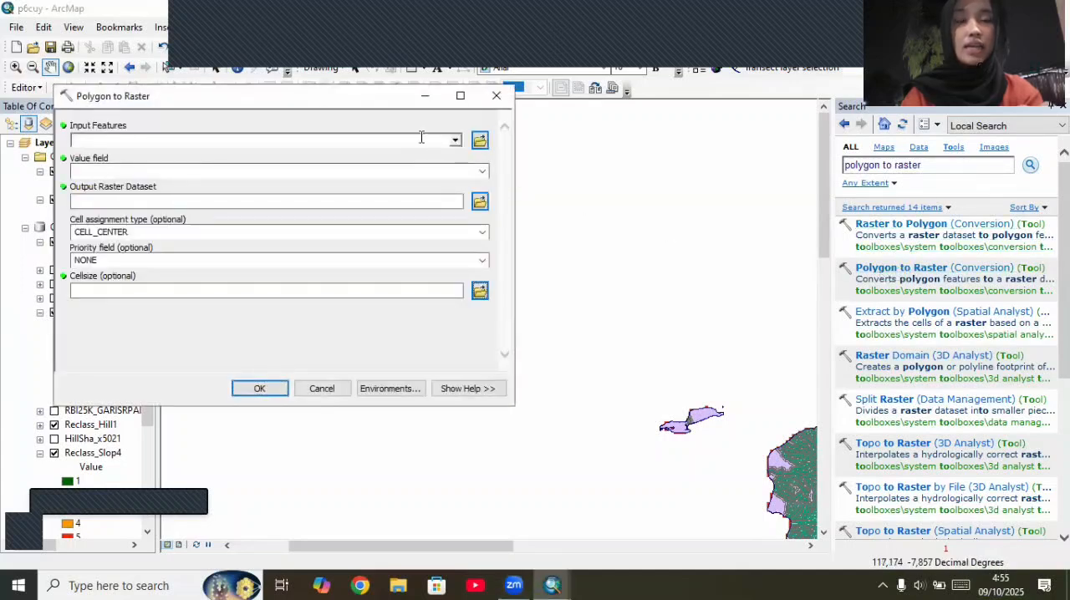
{"action": "left_click", "coordinate": [455, 141]}
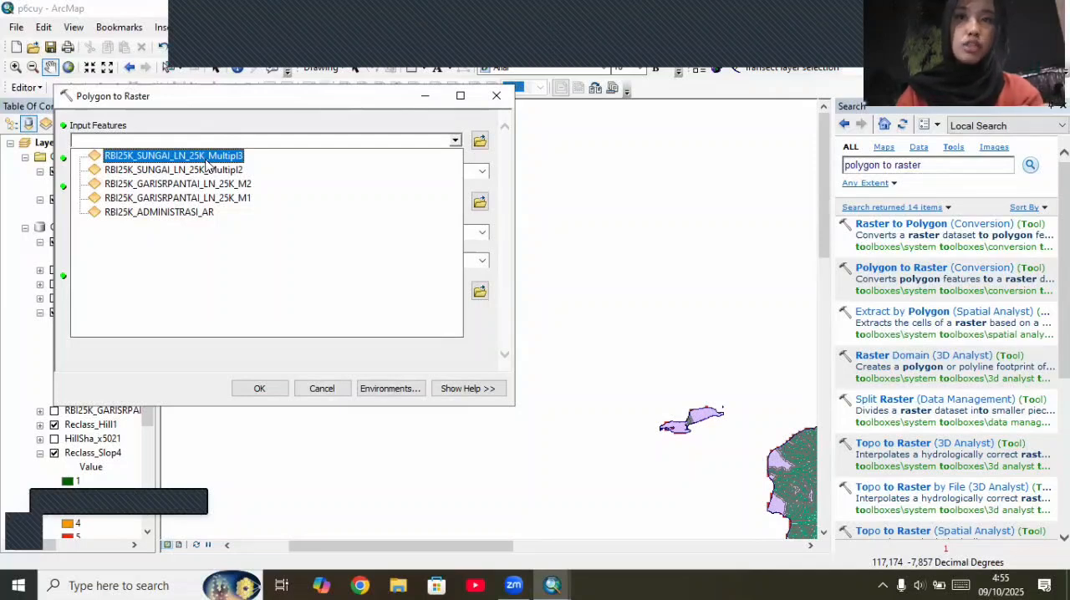
{"action": "left_click", "coordinate": [173, 155]}
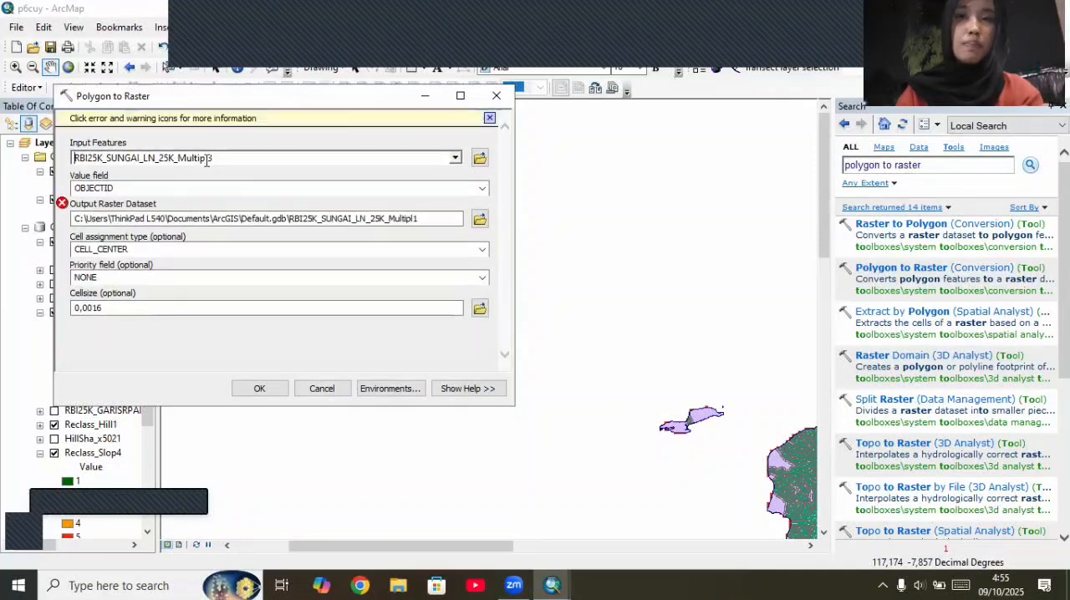
{"action": "left_click", "coordinate": [482, 188]}
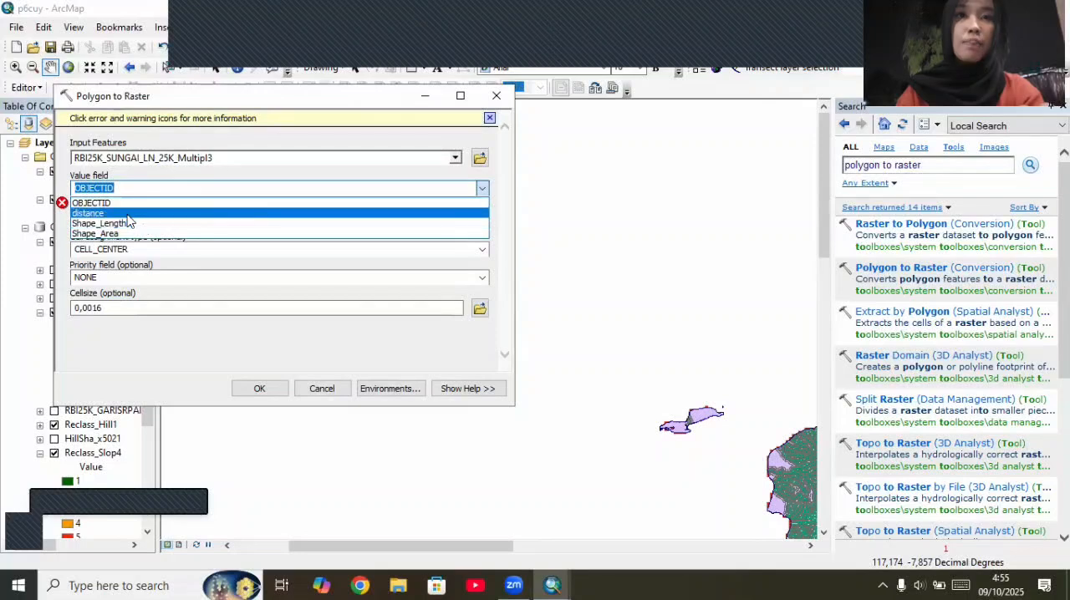
{"action": "left_click", "coordinate": [127, 214]}
{"action": "left_click", "coordinate": [438, 222]}
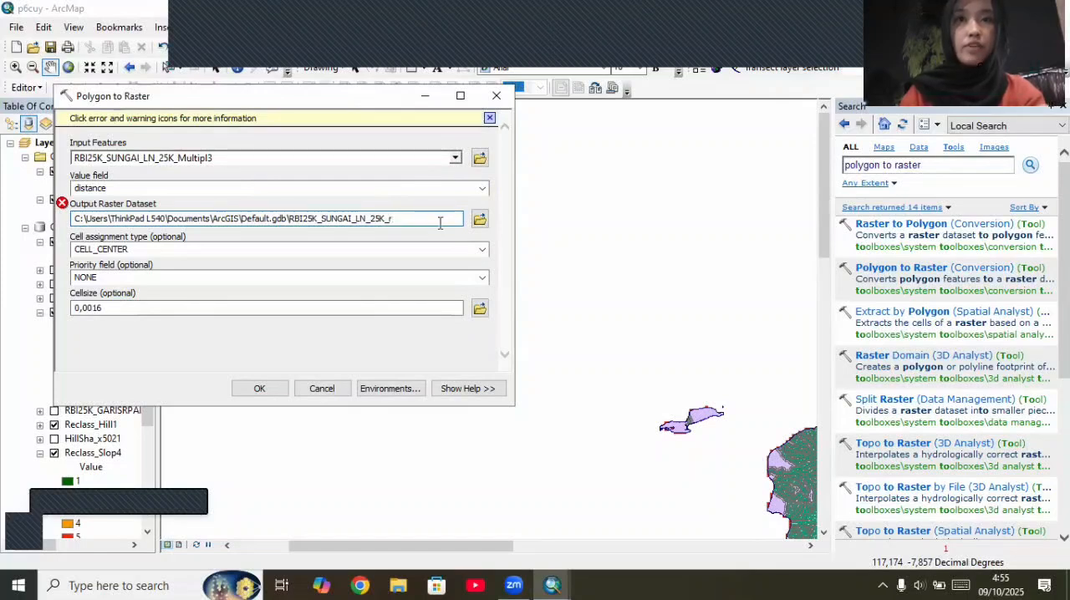
{"action": "left_click", "coordinate": [423, 364]}
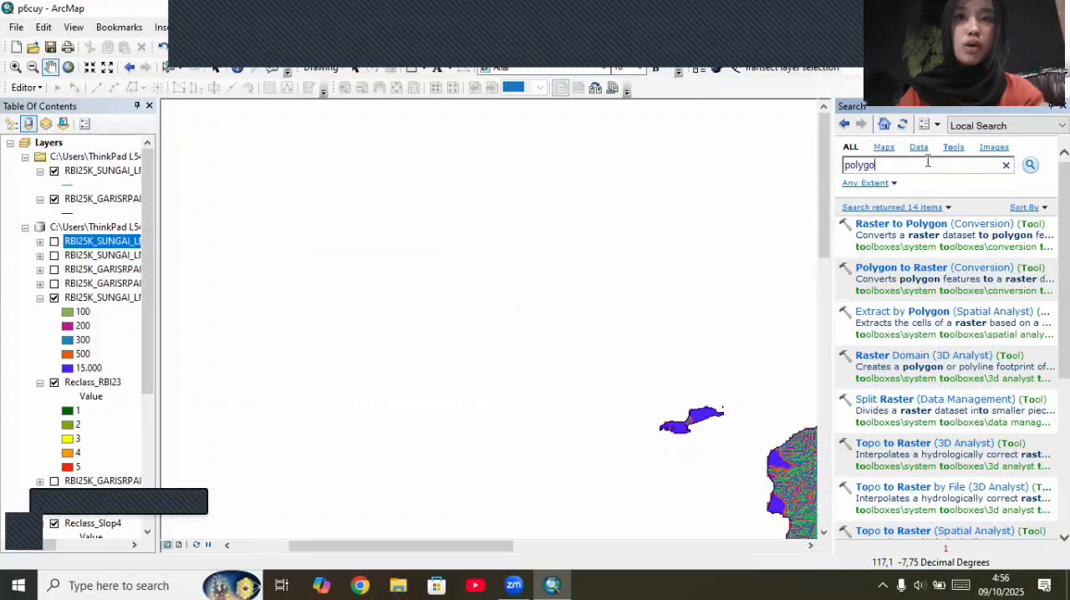
Step: Search the tools for "reclassify" and open the Reclassify (Spatial Analyst) tool
{"action": "key", "text": "BackSpace"}
{"action": "key", "text": "BackSpace"}
{"action": "key", "text": "BackSpace"}
{"action": "key", "text": "BackSpace"}
{"action": "key", "text": "BackSpace"}
{"action": "key", "text": "BackSpace"}
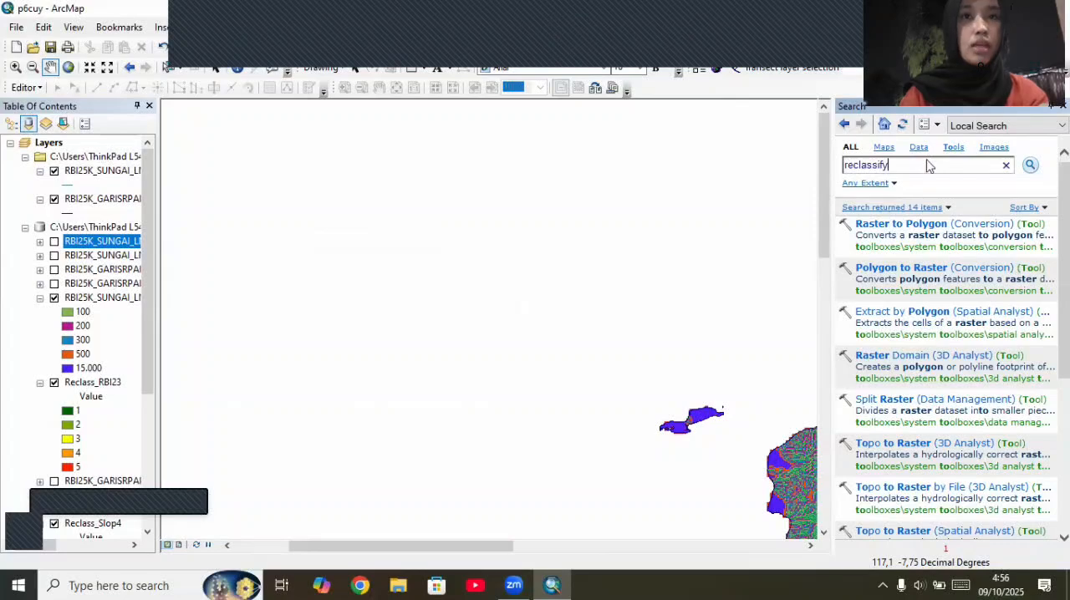
{"action": "type", "text": "reclassify"}
{"action": "key", "text": "Return"}
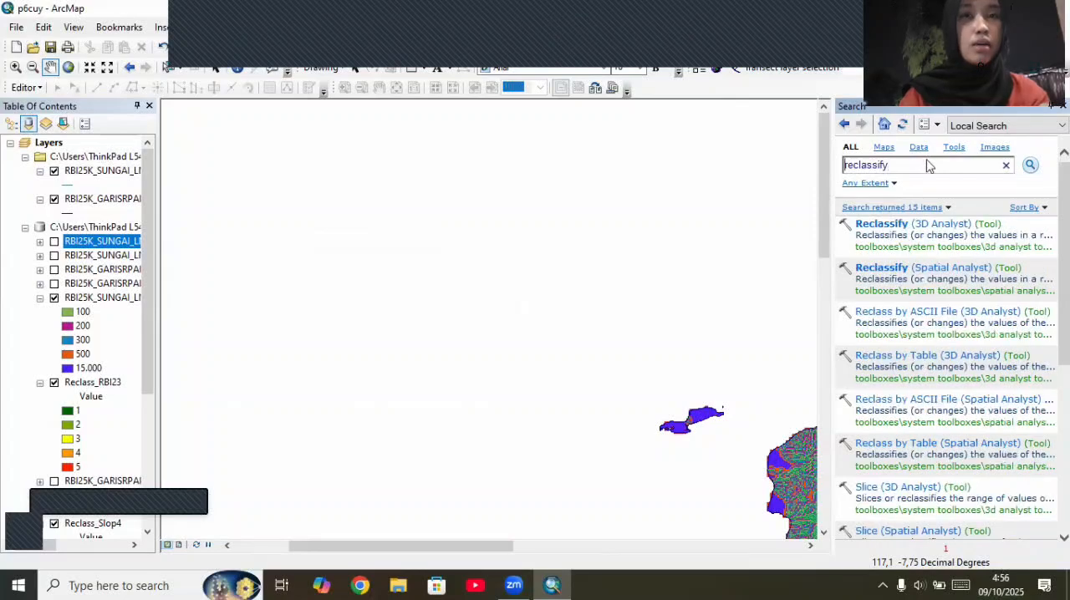
{"action": "left_click", "coordinate": [922, 273]}
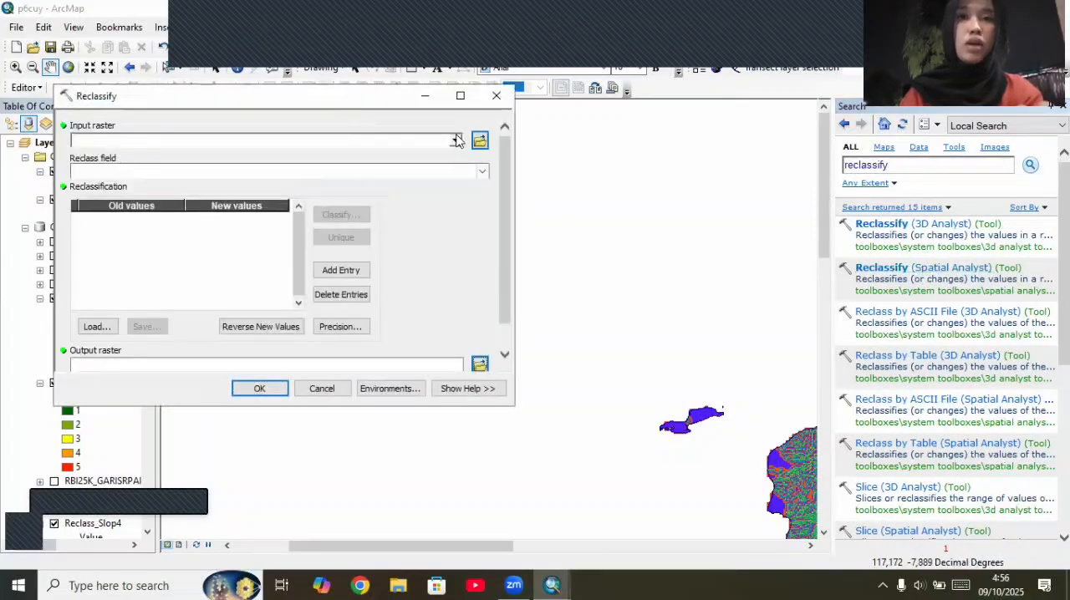
Step: Reclassify RBI25K_SUNGAI_LN_25K_r into five classes with breaks 100, 200, 300, 500 and 15000, reversing the new values
{"action": "left_click", "coordinate": [456, 140]}
{"action": "left_click", "coordinate": [158, 148]}
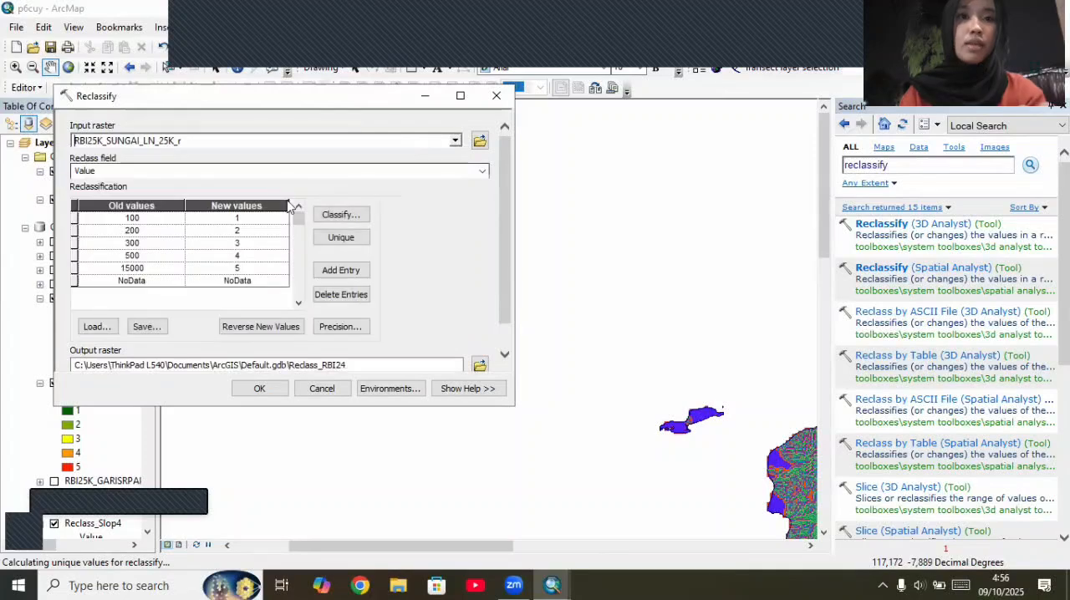
{"action": "left_click", "coordinate": [358, 212]}
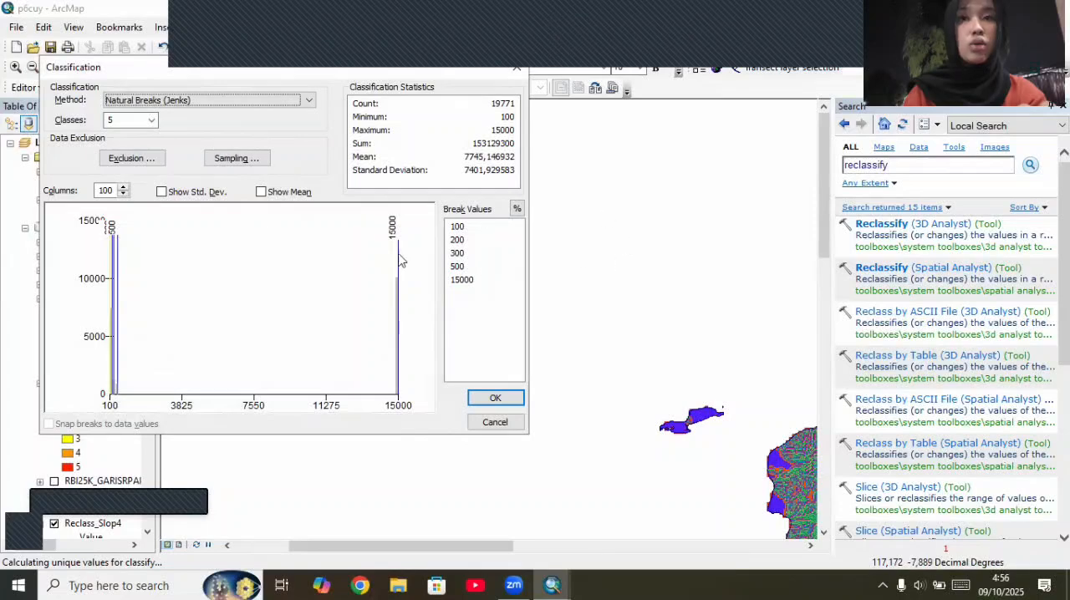
{"action": "left_click", "coordinate": [496, 397]}
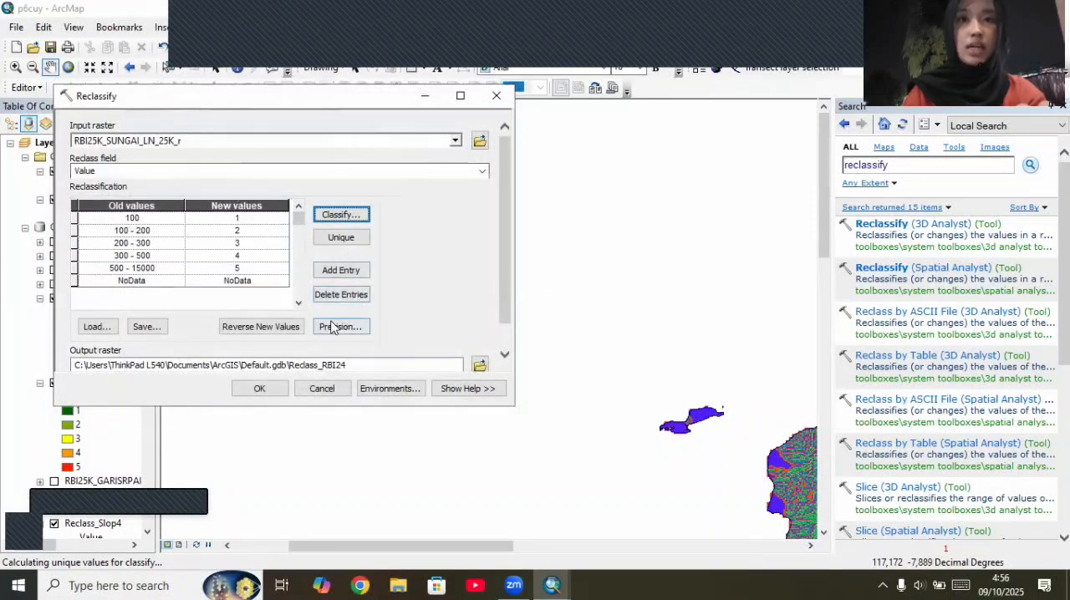
{"action": "left_click", "coordinate": [260, 326]}
{"action": "left_click", "coordinate": [262, 388]}
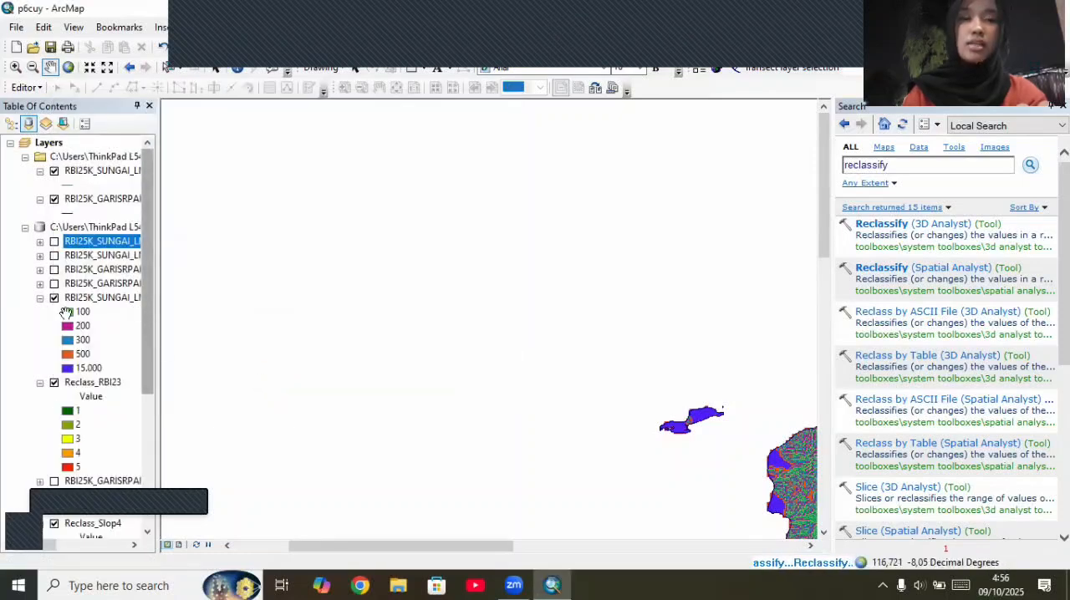
Step: Apply the dark green-yellow-red color scheme to the unique values of the river distance raster RBI25K_SUNGAI_LN_25K_r
{"action": "left_click", "coordinate": [79, 298]}
{"action": "right_click", "coordinate": [79, 298]}
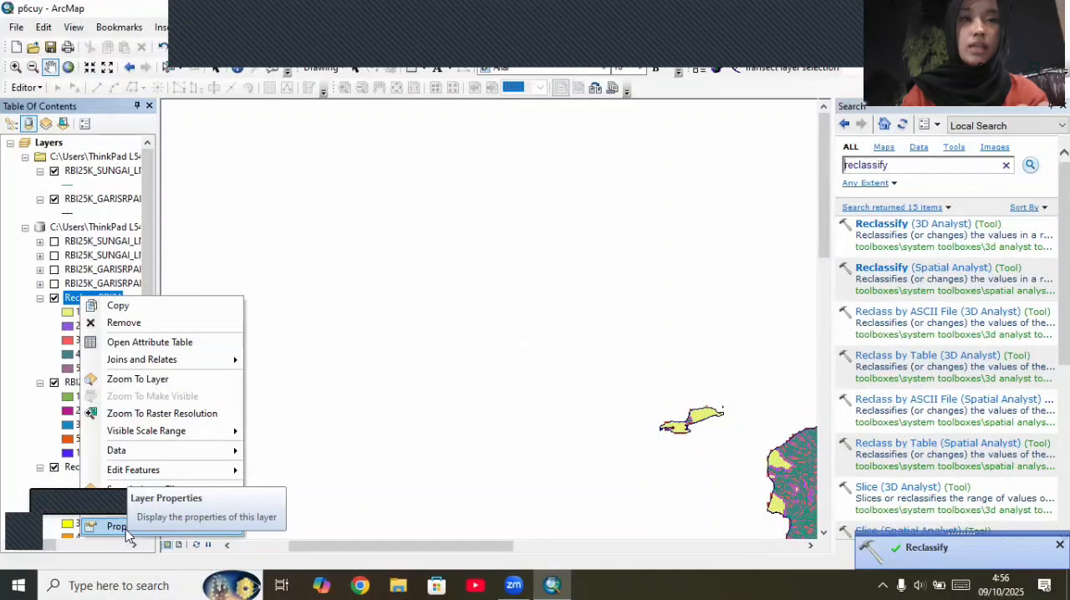
{"action": "left_click", "coordinate": [117, 526]}
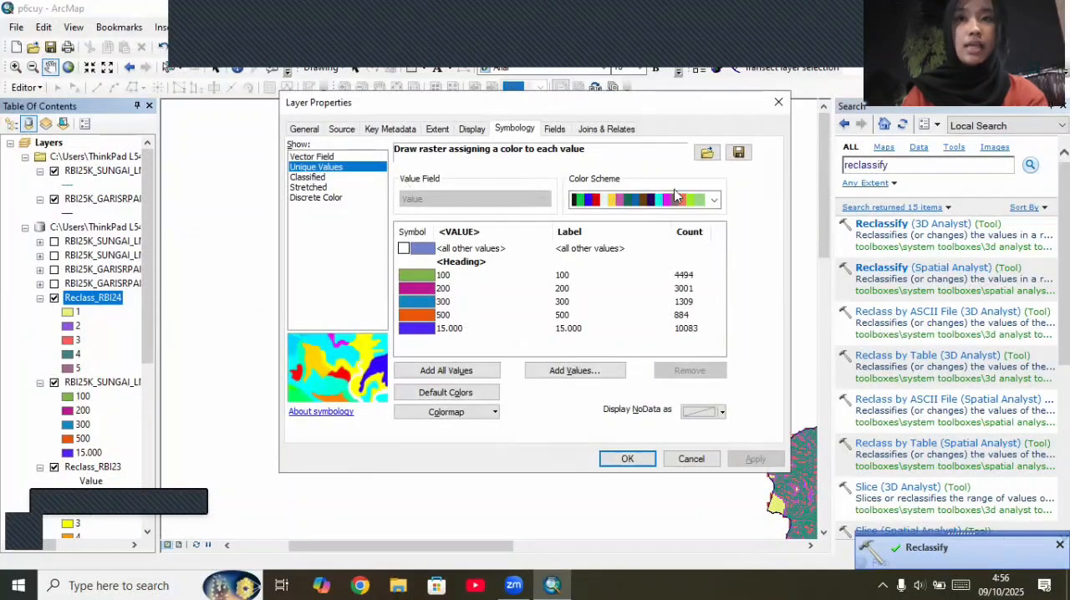
{"action": "left_click", "coordinate": [713, 199]}
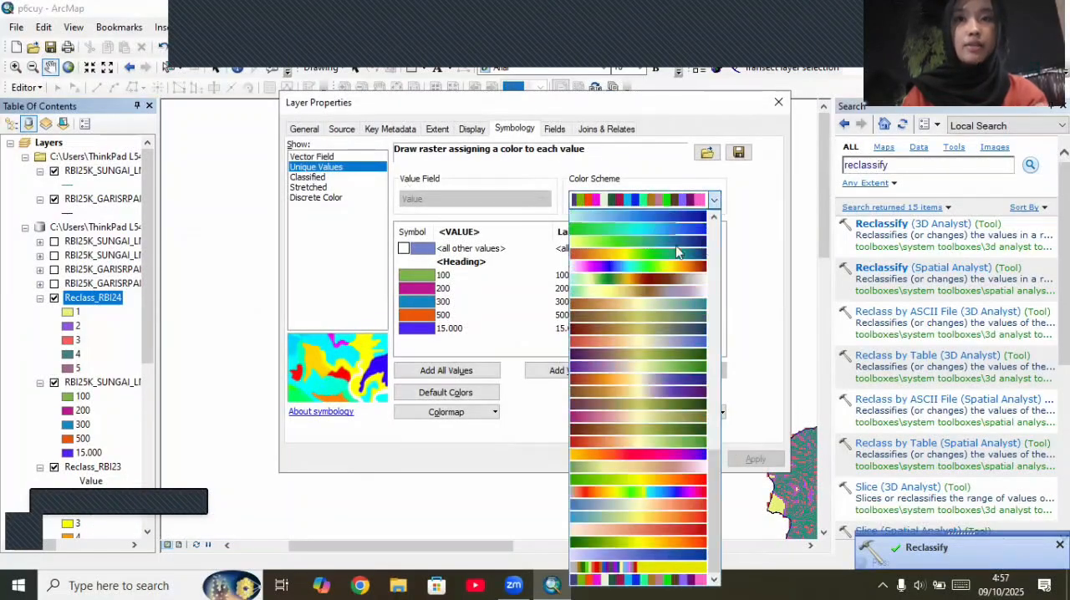
{"action": "left_click", "coordinate": [597, 535]}
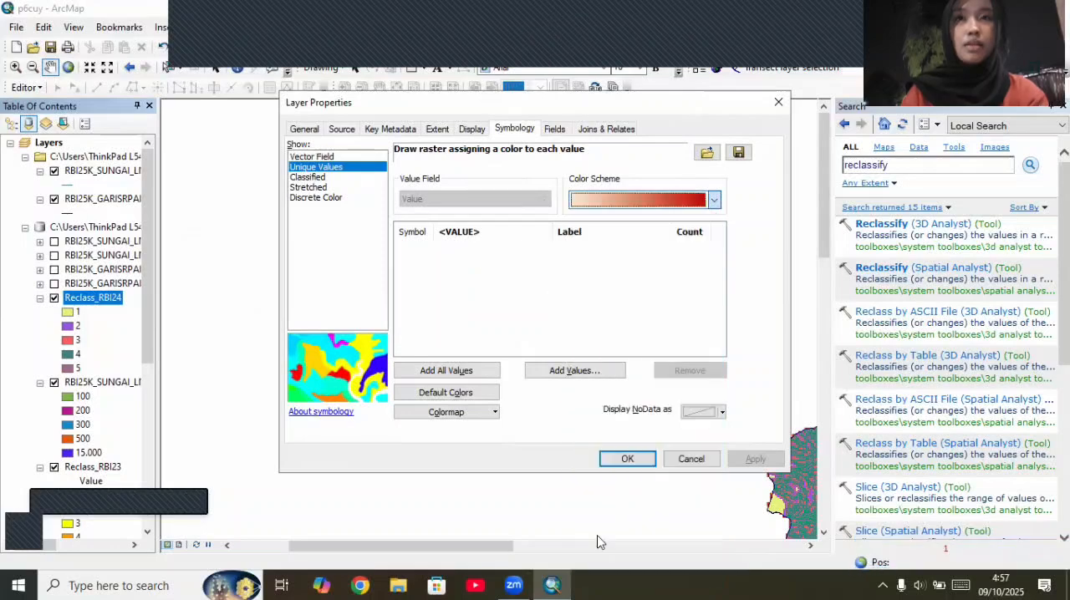
{"action": "left_click", "coordinate": [713, 199]}
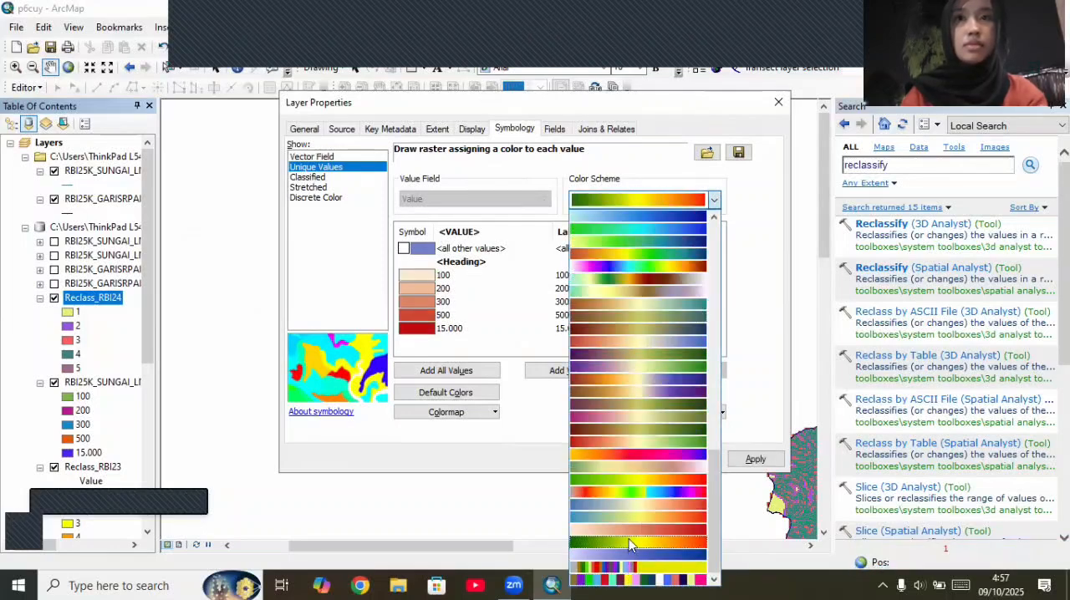
{"action": "left_click", "coordinate": [631, 544]}
{"action": "left_click", "coordinate": [752, 459]}
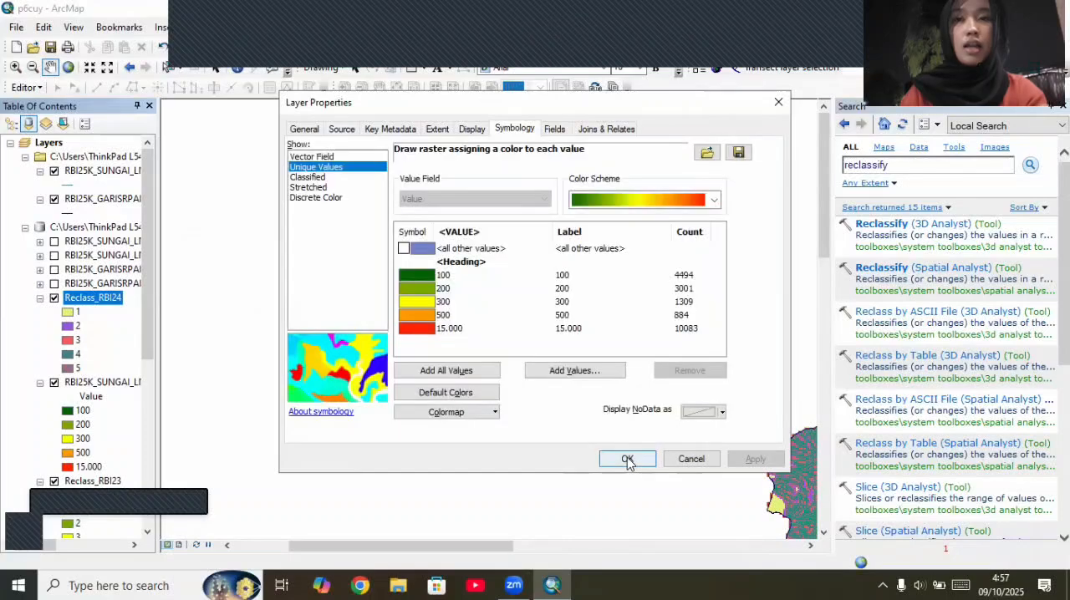
{"action": "left_click", "coordinate": [628, 459]}
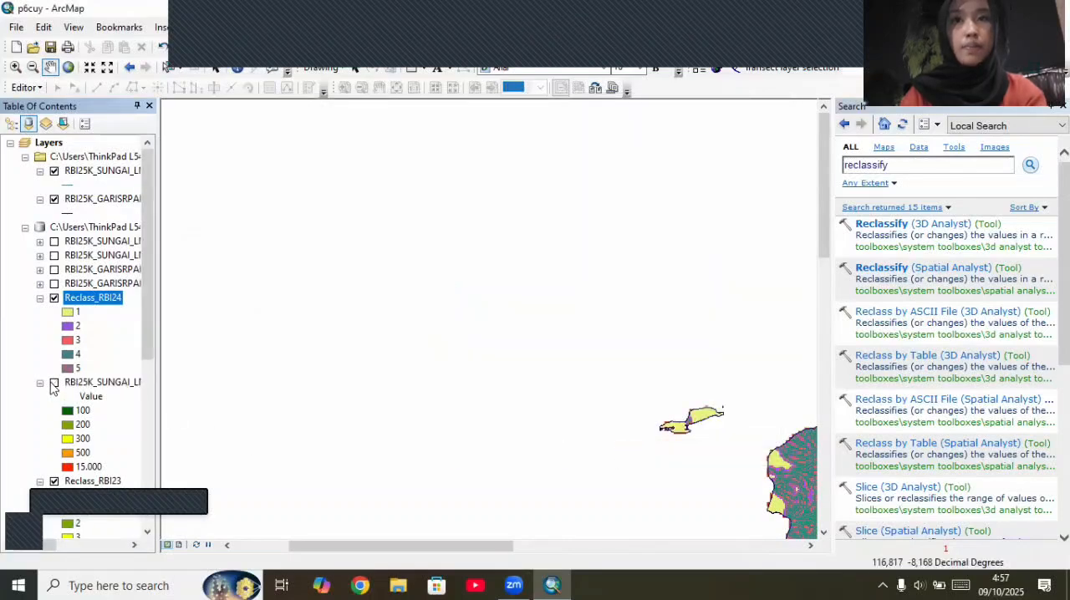
Step: Collapse the river distance raster's legend, search the tools for "raster calculator" and open Raster Calculator (Spatial Analyst)
{"action": "left_click", "coordinate": [40, 383]}
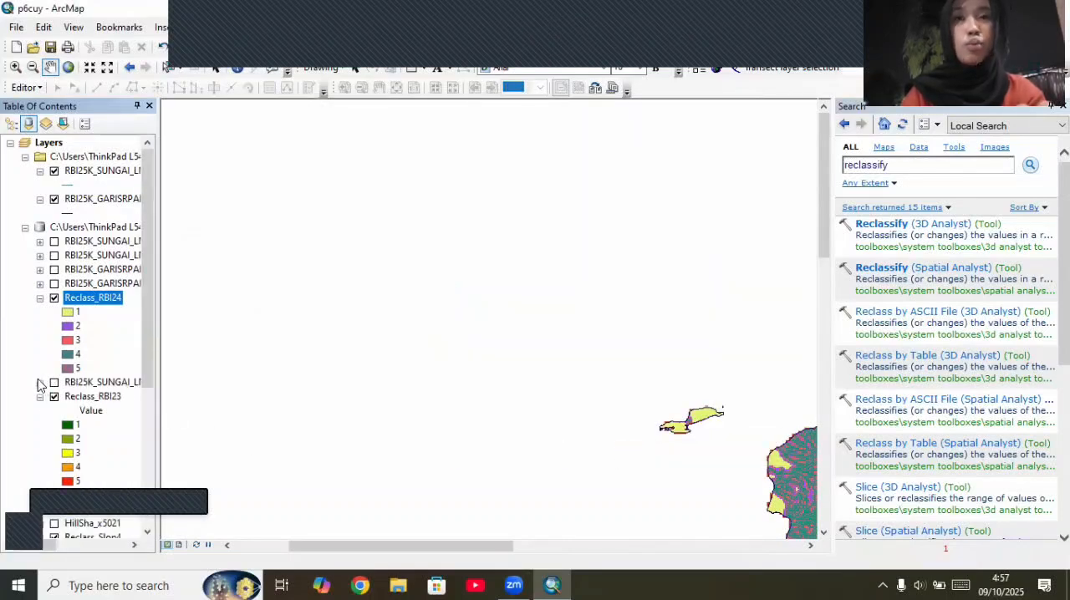
{"action": "scroll", "coordinate": [71, 349], "scroll_direction": "down", "scroll_amount": 3}
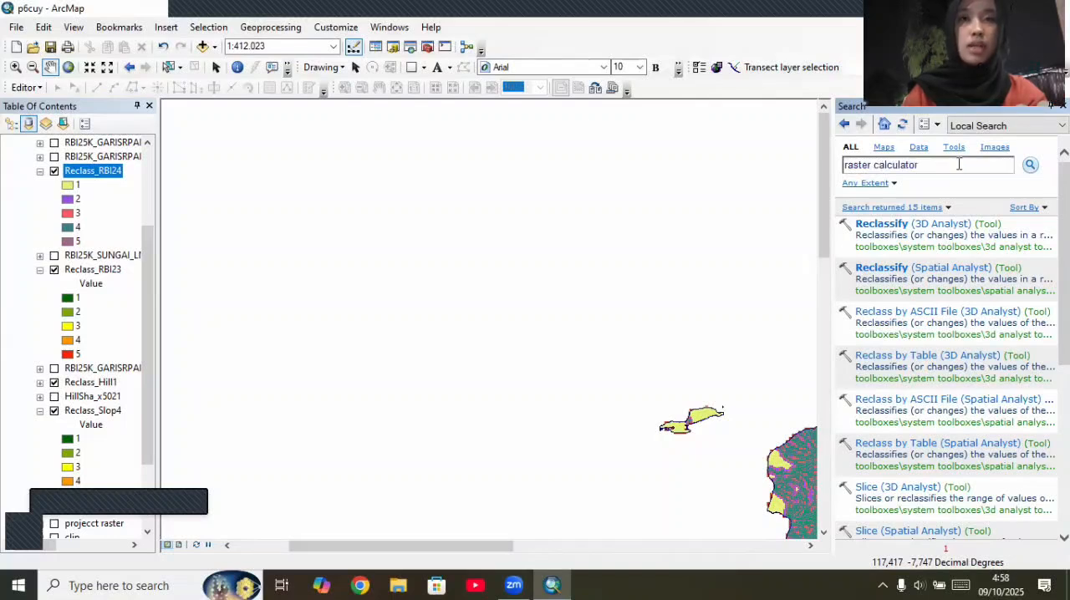
{"action": "key", "text": "Return"}
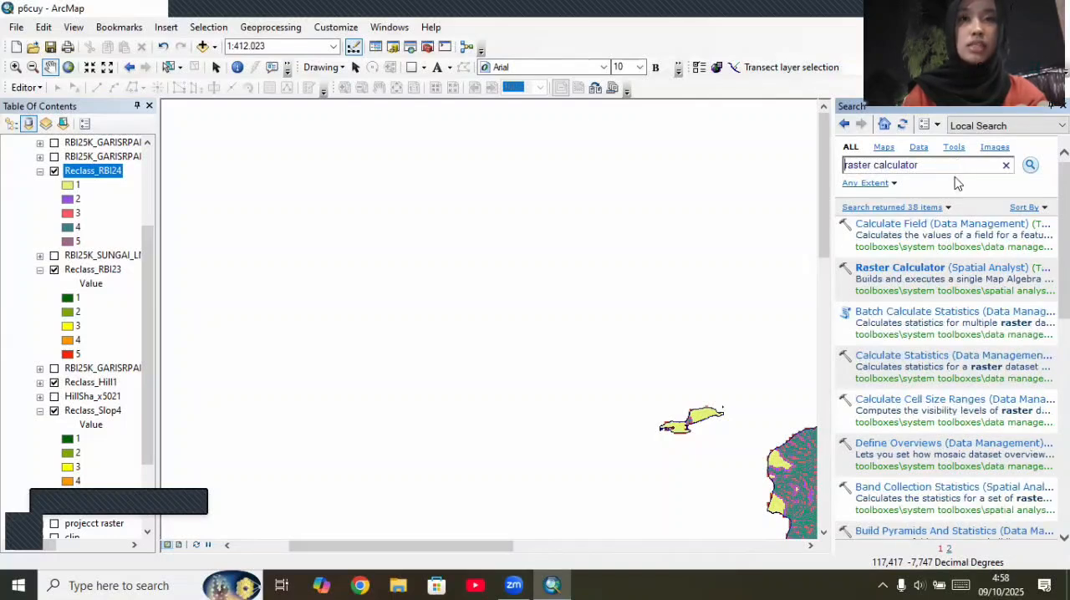
{"action": "left_click", "coordinate": [919, 269]}
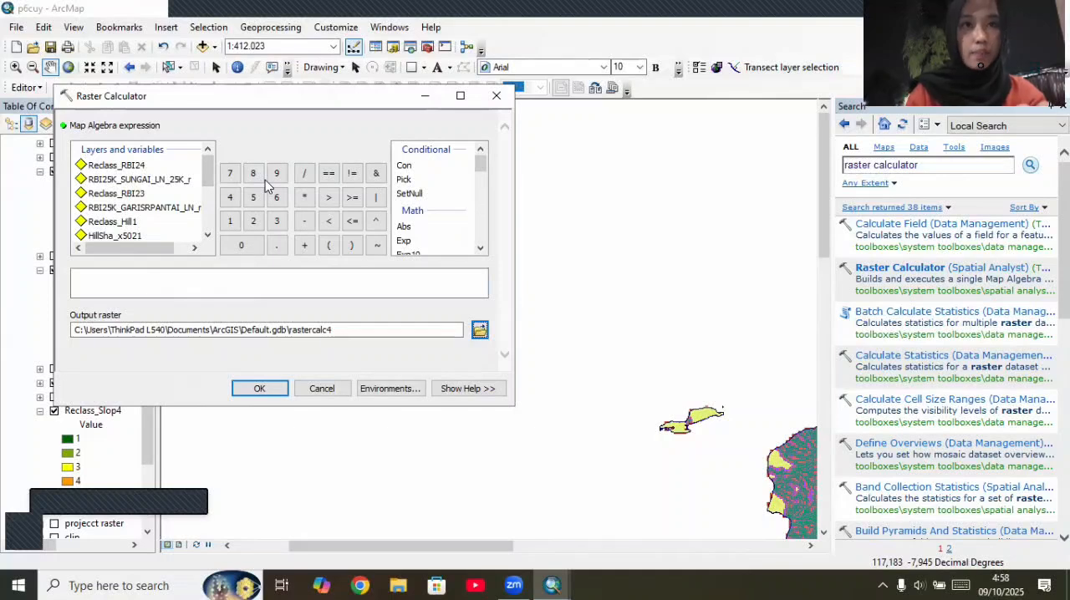
Step: Start the map algebra expression with "Reclass_RBI24" * 15 + "Reclass_RBI23" * 25, ending in a plus sign
{"action": "double_click", "coordinate": [136, 168]}
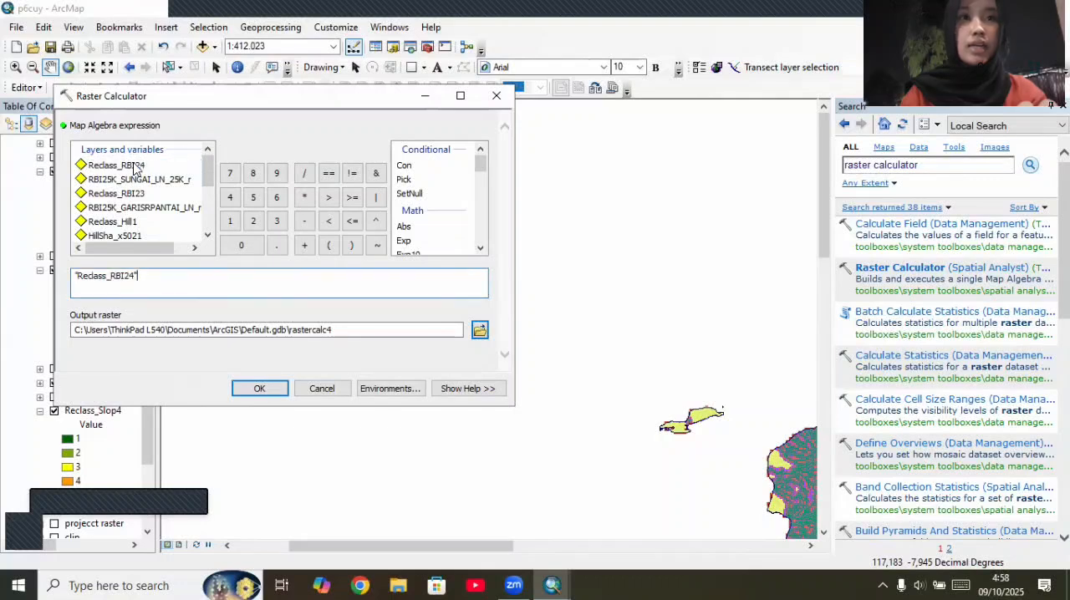
{"action": "left_click", "coordinate": [304, 197]}
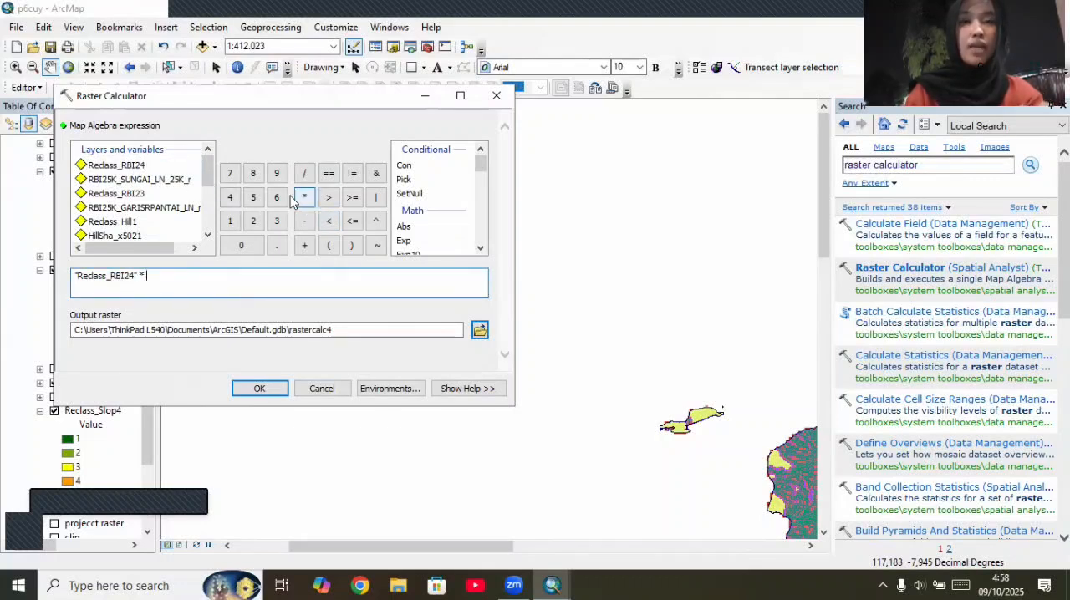
{"action": "left_click", "coordinate": [230, 221]}
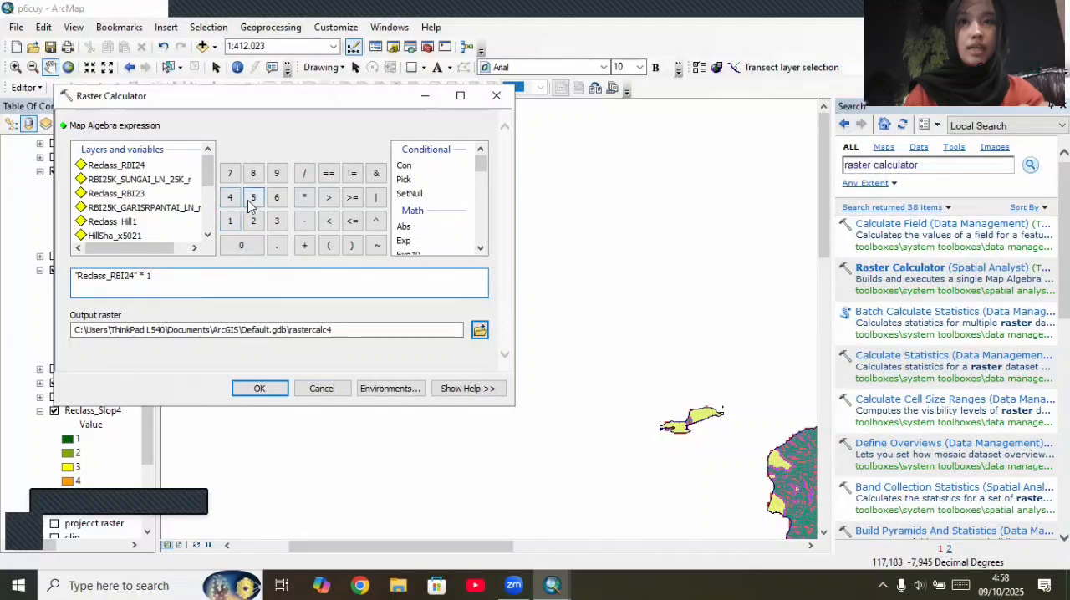
{"action": "left_click", "coordinate": [253, 197]}
{"action": "left_click", "coordinate": [304, 245]}
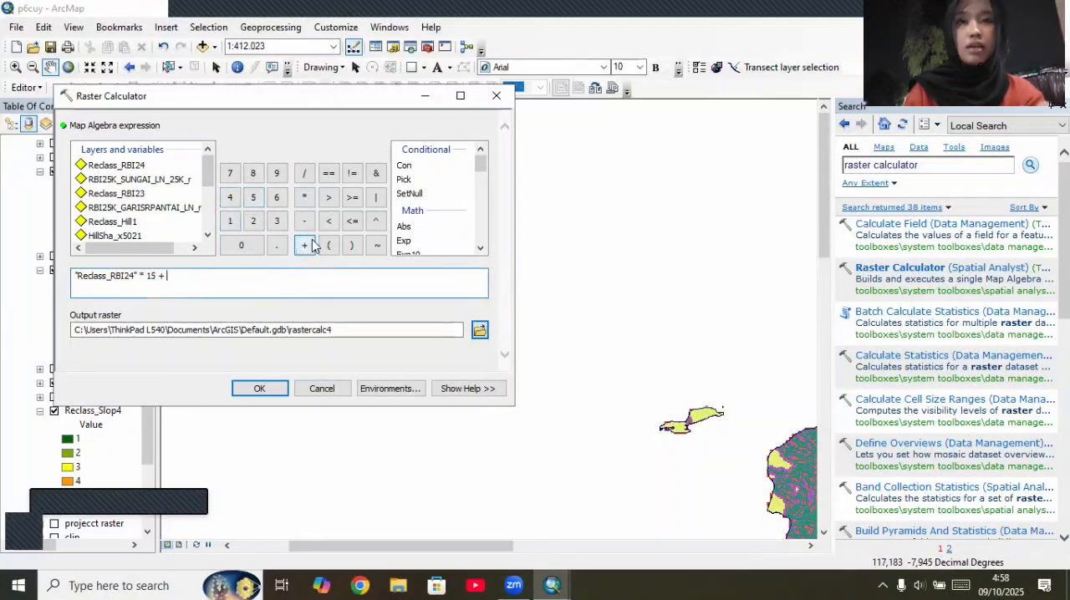
{"action": "double_click", "coordinate": [138, 195]}
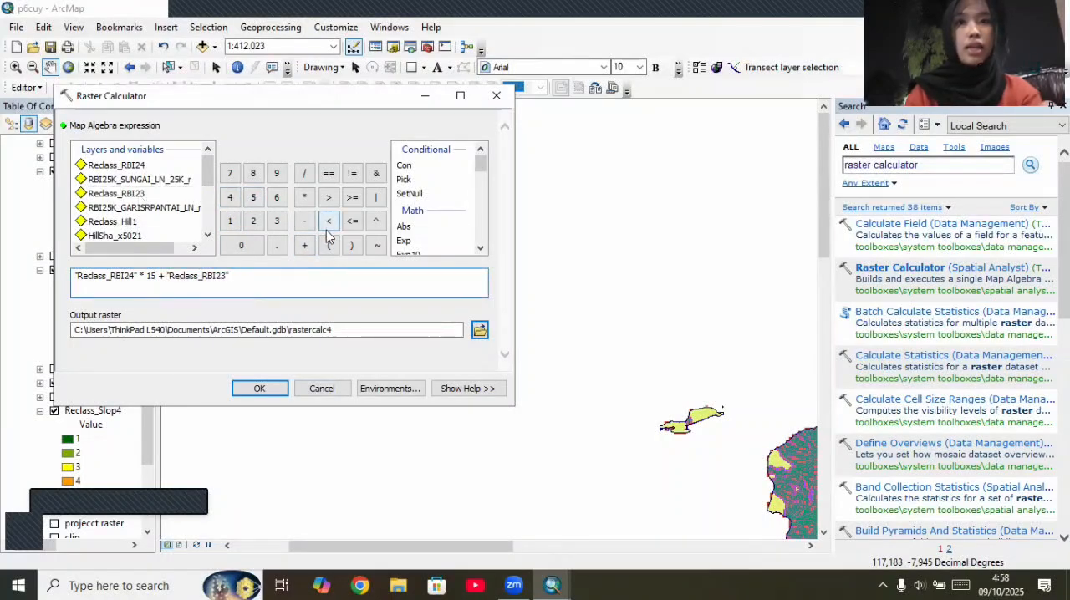
{"action": "left_click", "coordinate": [304, 197]}
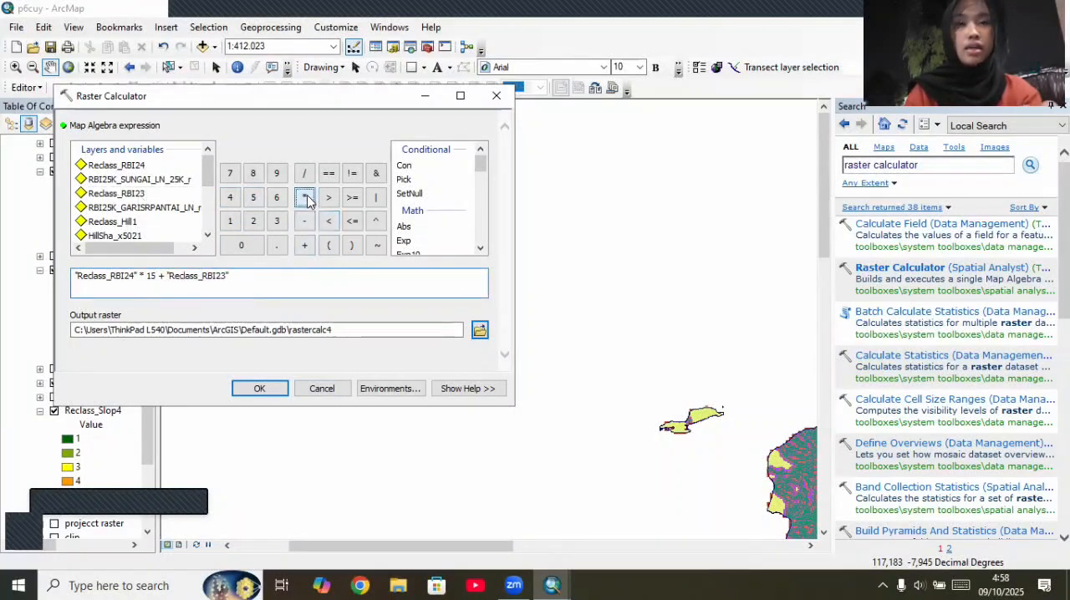
{"action": "left_click", "coordinate": [252, 221]}
{"action": "left_click", "coordinate": [252, 198]}
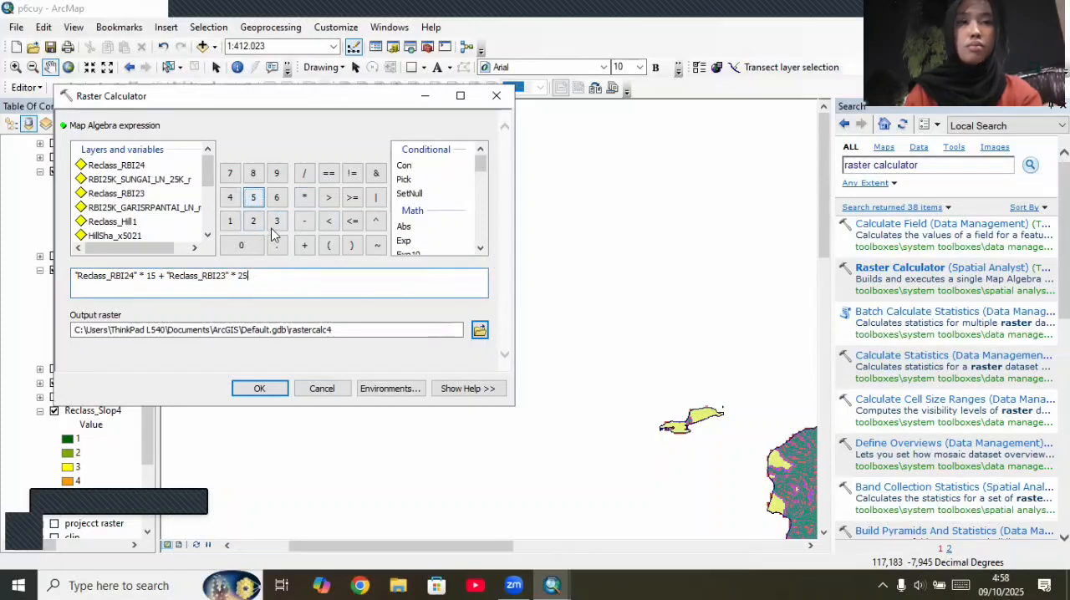
{"action": "left_click", "coordinate": [304, 245]}
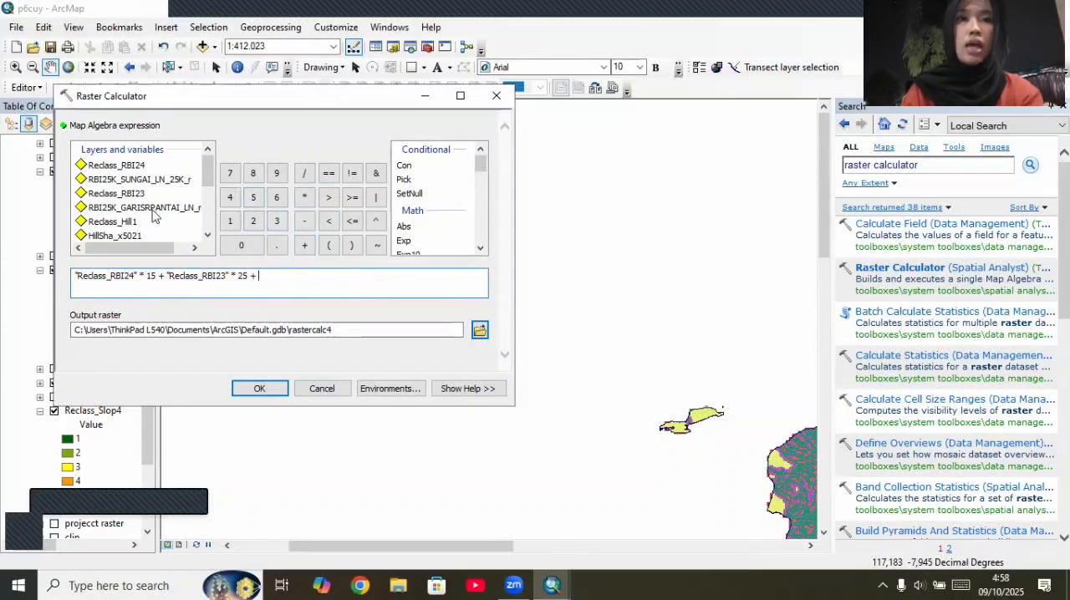
Step: Extend the map algebra expression with "Reclass_Hill1" * 35 + "Reclass_Slop4" * 30
{"action": "scroll", "coordinate": [152, 215], "scroll_direction": "down", "scroll_amount": 1}
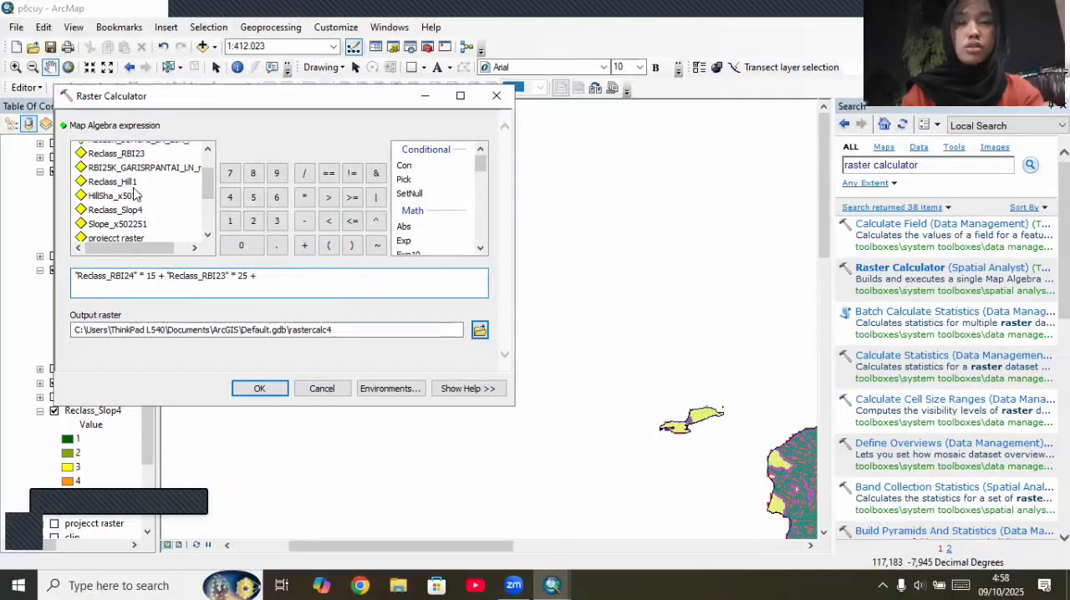
{"action": "double_click", "coordinate": [131, 184]}
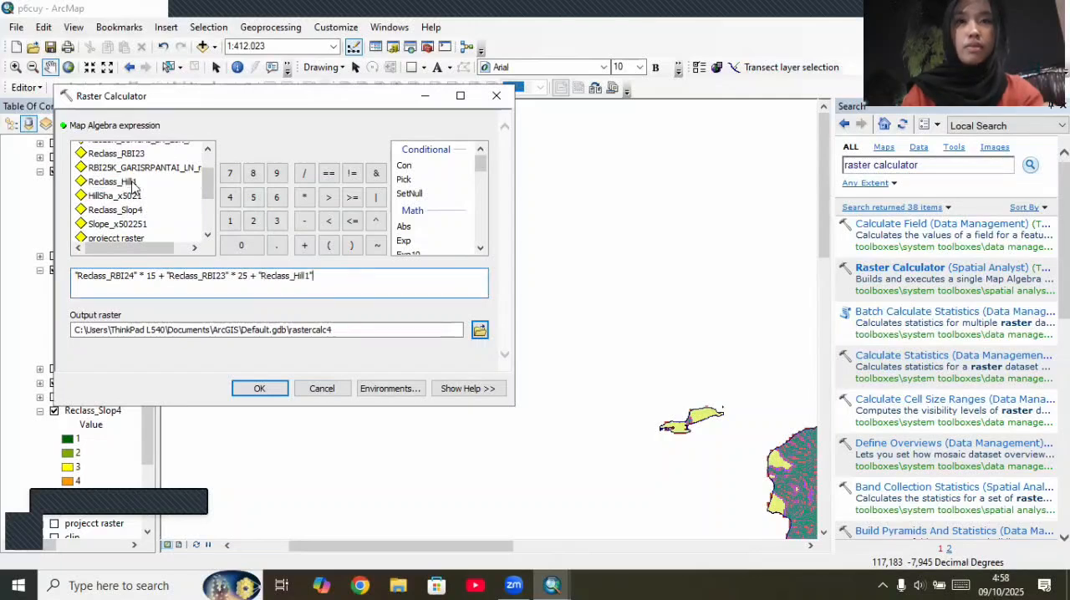
{"action": "left_click", "coordinate": [304, 198]}
{"action": "left_click", "coordinate": [276, 221]}
{"action": "left_click", "coordinate": [253, 197]}
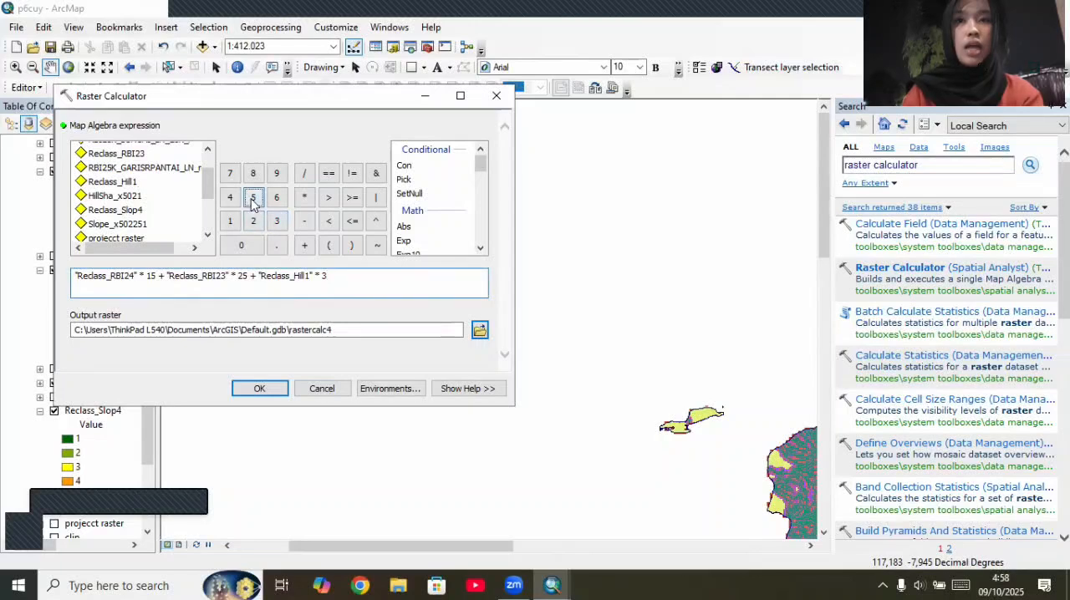
{"action": "left_click", "coordinate": [304, 245]}
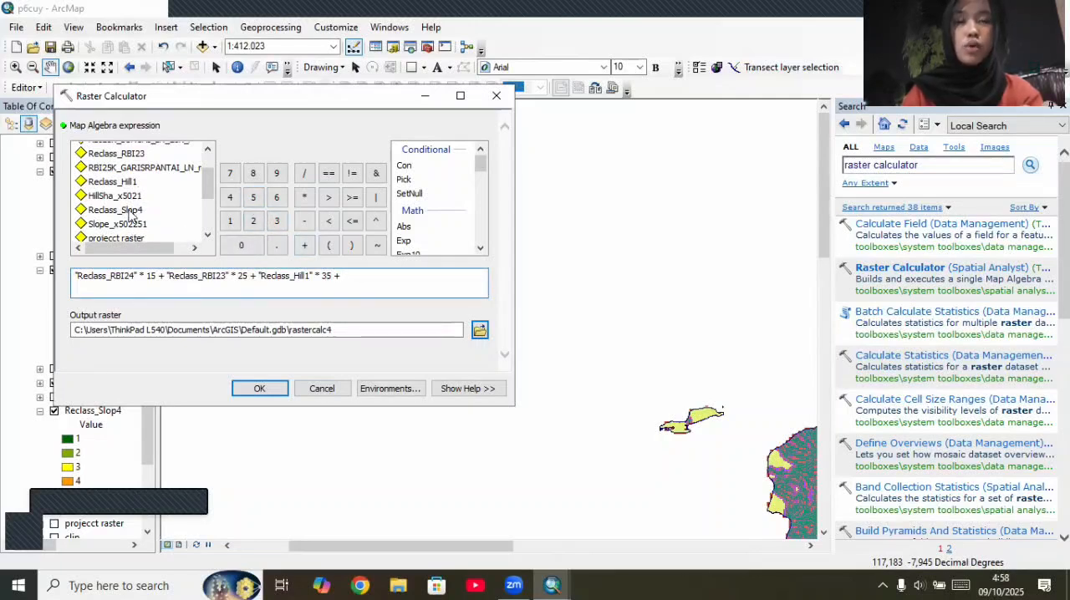
{"action": "double_click", "coordinate": [130, 215]}
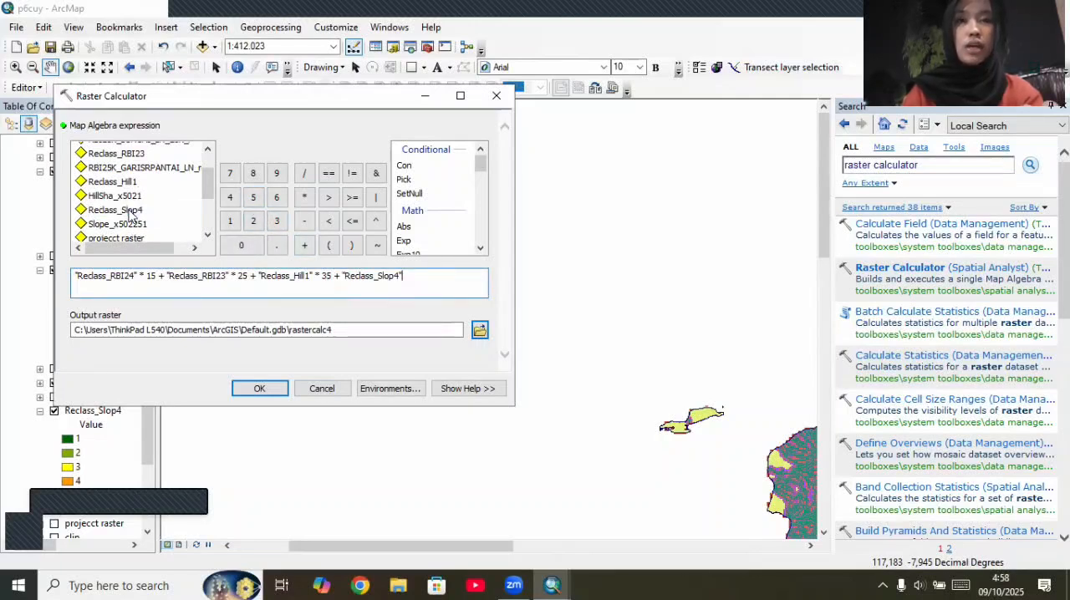
{"action": "left_click", "coordinate": [304, 197]}
{"action": "left_click", "coordinate": [276, 221]}
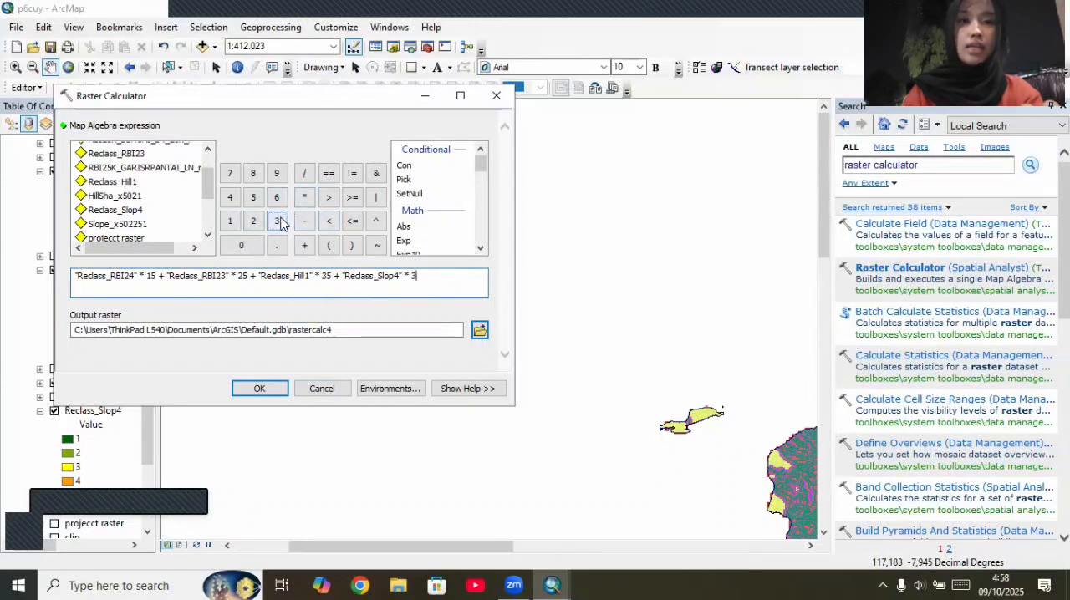
{"action": "left_click", "coordinate": [248, 245]}
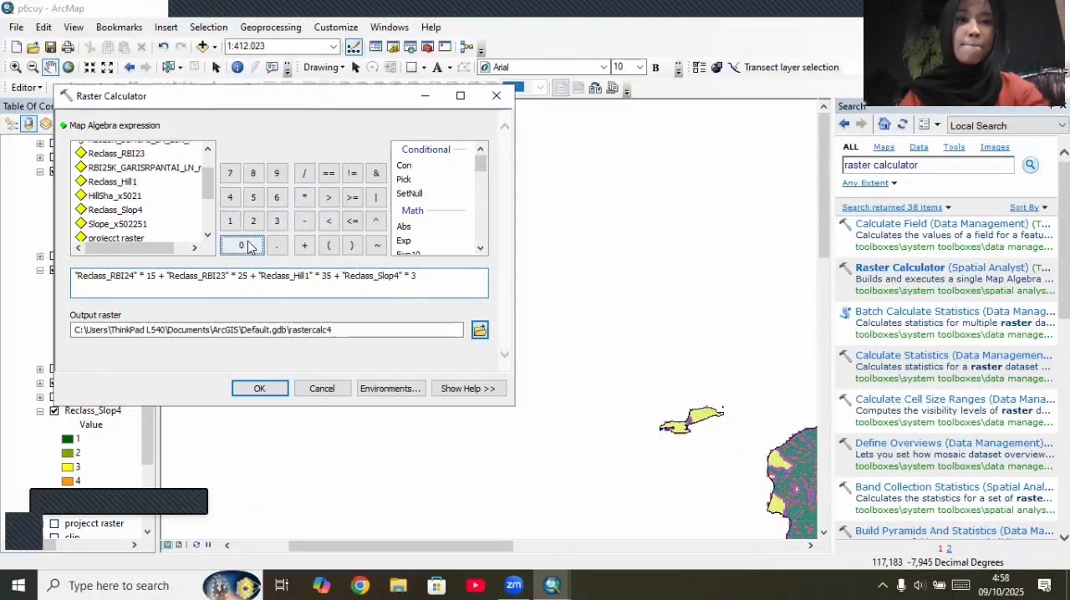
Step: Change the Reclass_Hill1 multiplier to 300 and run the raster calculation with output rastercalc4
{"action": "left_click", "coordinate": [332, 277]}
{"action": "key", "text": "BackSpace"}
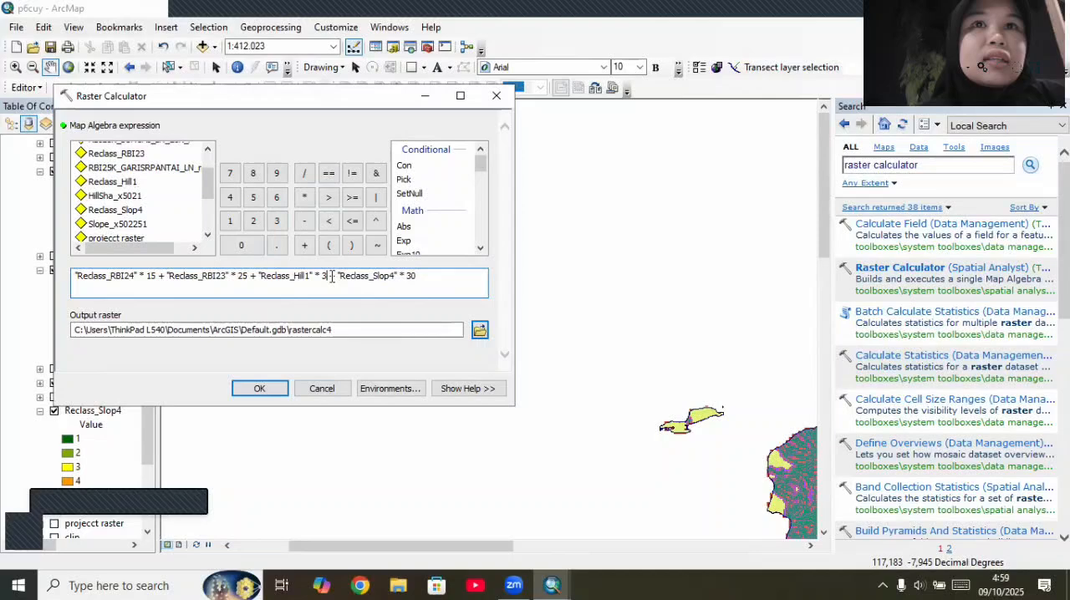
{"action": "double_click", "coordinate": [255, 251]}
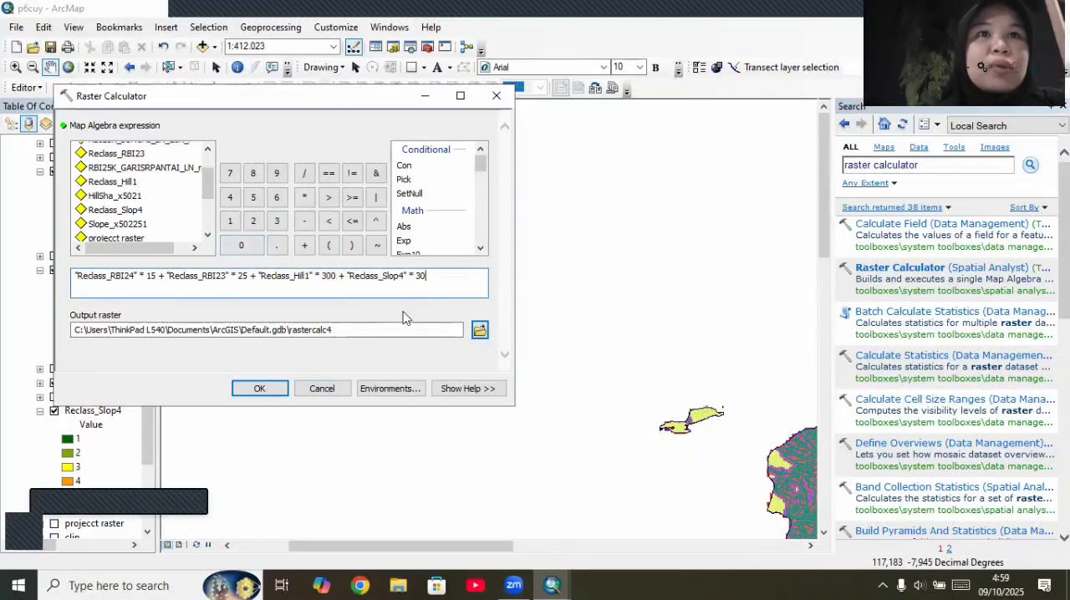
{"action": "left_click", "coordinate": [268, 389]}
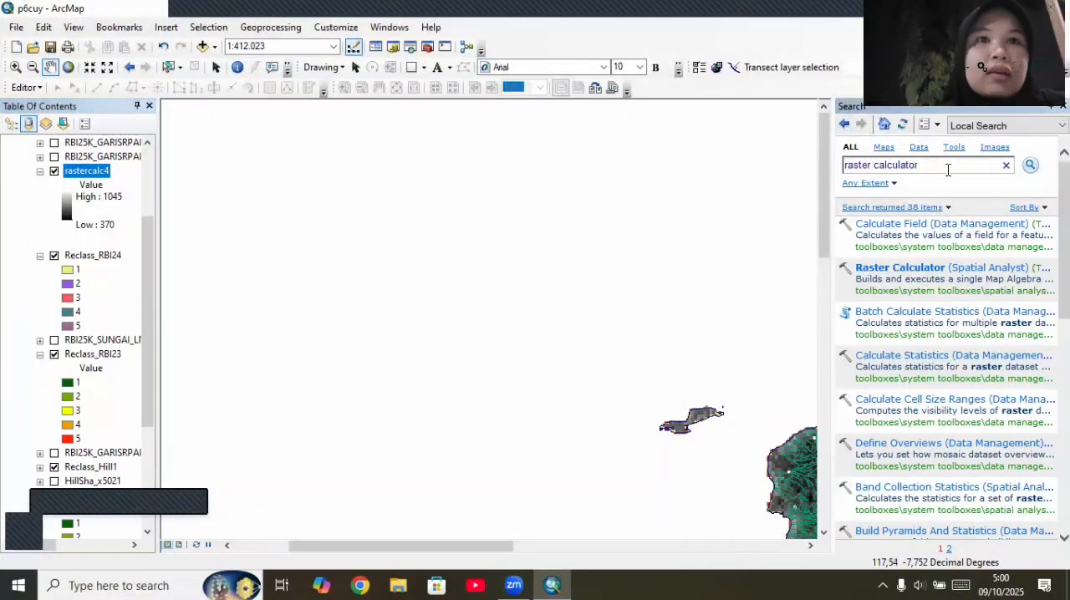
Step: Search the tools for "reclassify" and open the Reclassify (Spatial Analyst) tool
{"action": "key", "text": "BackSpace"}
{"action": "key", "text": "BackSpace"}
{"action": "key", "text": "BackSpace"}
{"action": "key", "text": "BackSpace"}
{"action": "key", "text": "BackSpace"}
{"action": "key", "text": "BackSpace"}
{"action": "key", "text": "BackSpace"}
{"action": "key", "text": "BackSpace"}
{"action": "key", "text": "BackSpace"}
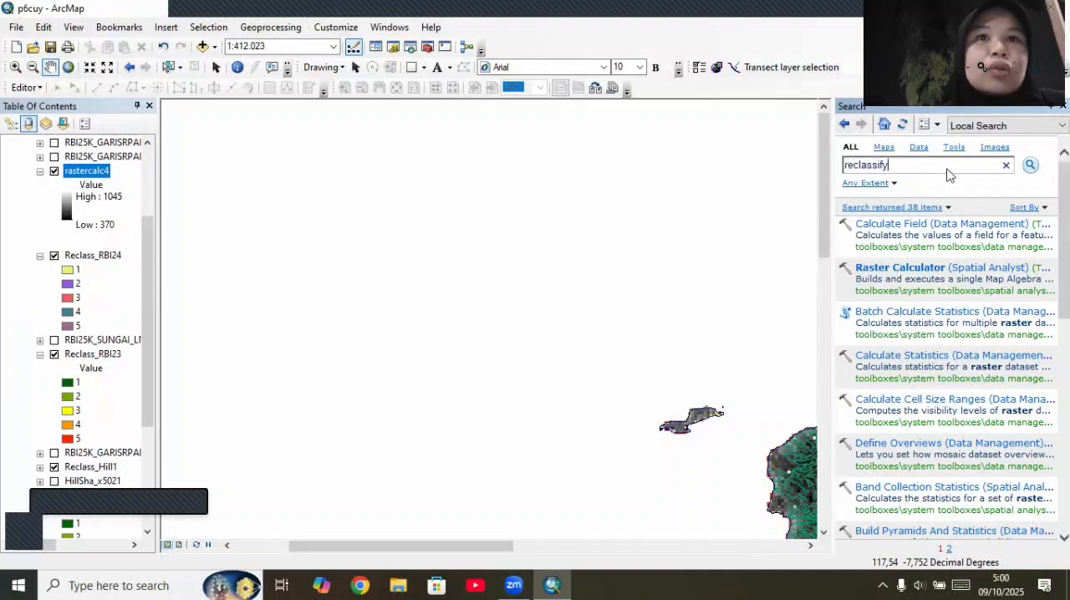
{"action": "key", "text": "Return"}
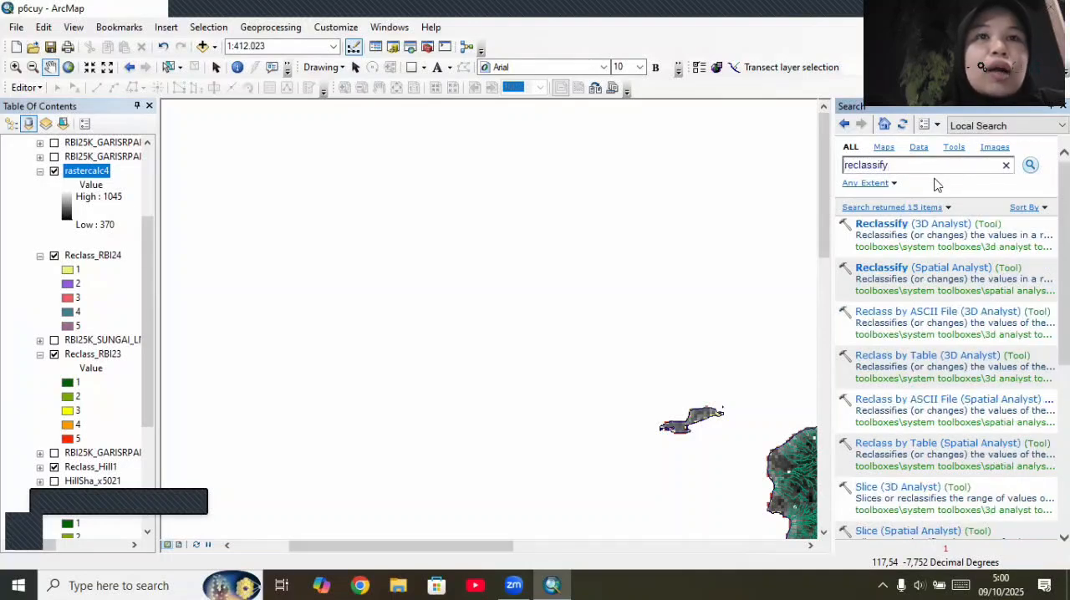
{"action": "left_click", "coordinate": [932, 273]}
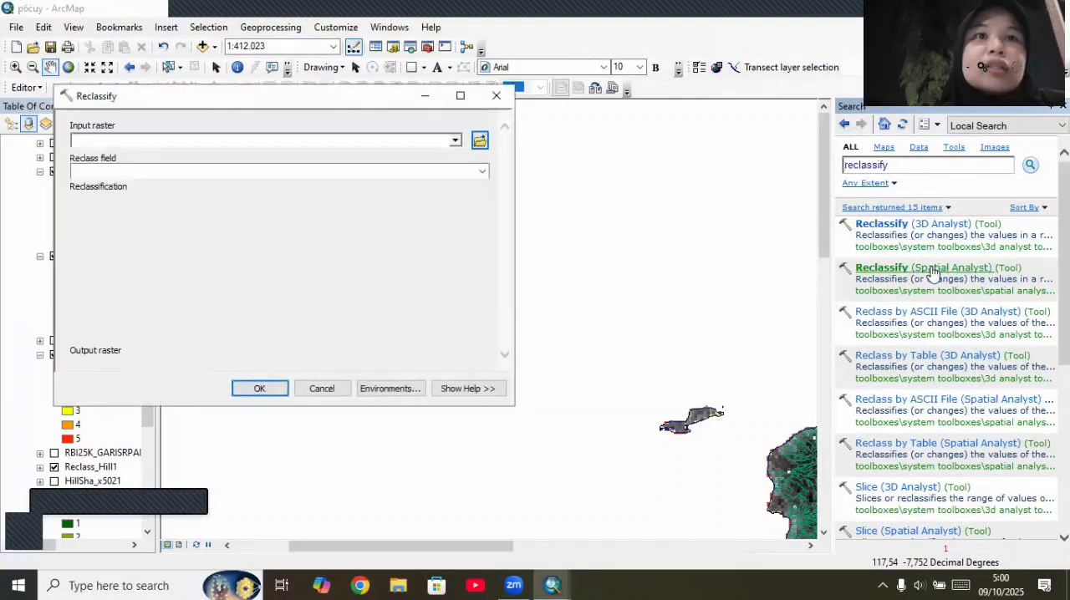
Step: Reclassify rastercalc4 by its VALUE field into five Natural Breaks (Jenks) classes
{"action": "left_click", "coordinate": [454, 140]}
{"action": "left_click", "coordinate": [143, 156]}
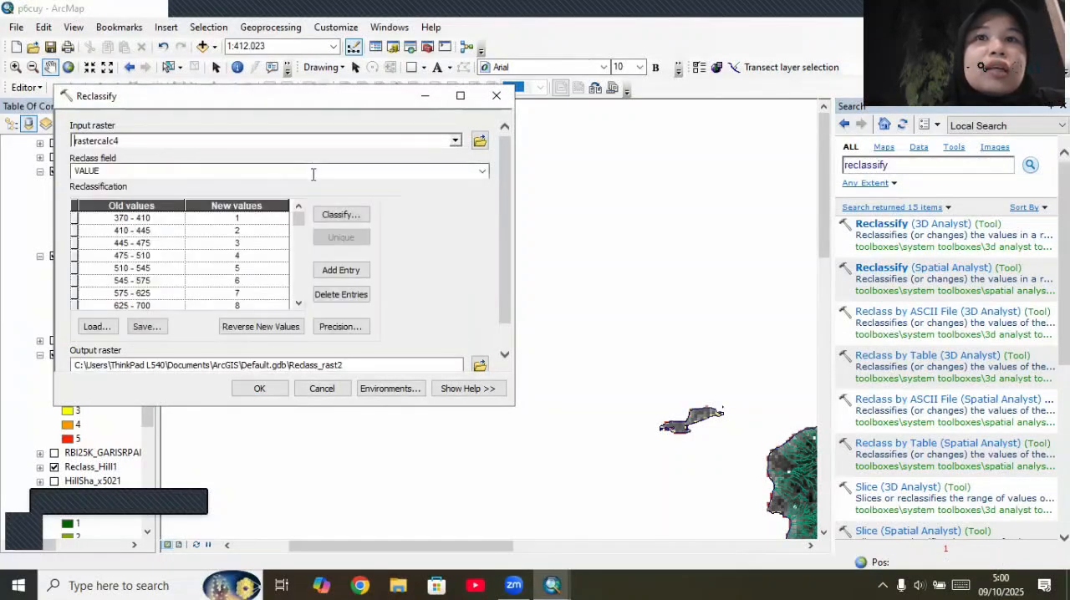
{"action": "left_click", "coordinate": [349, 215]}
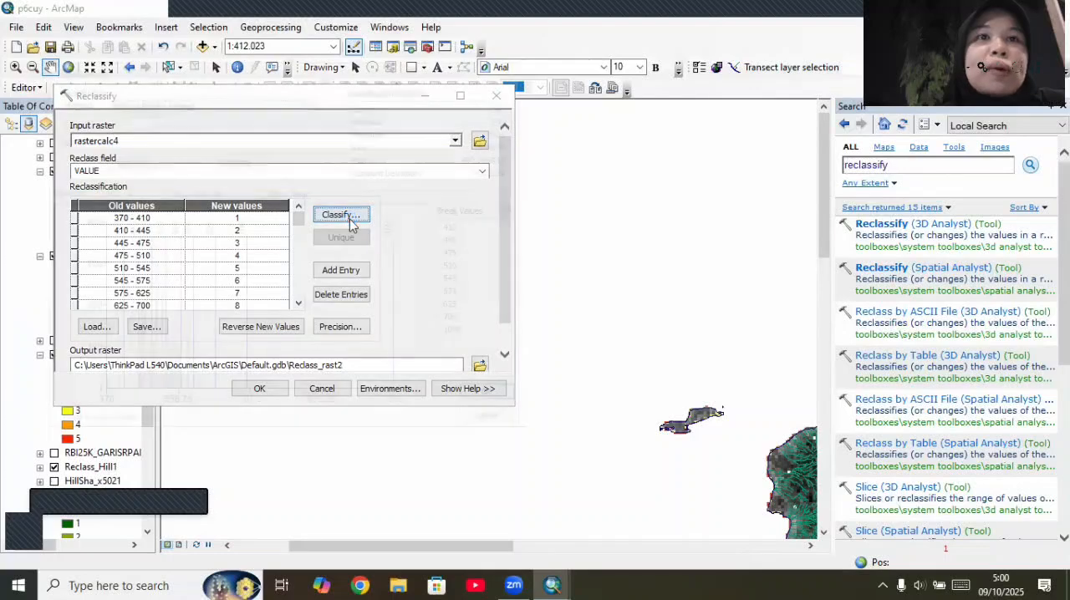
{"action": "left_click", "coordinate": [138, 117]}
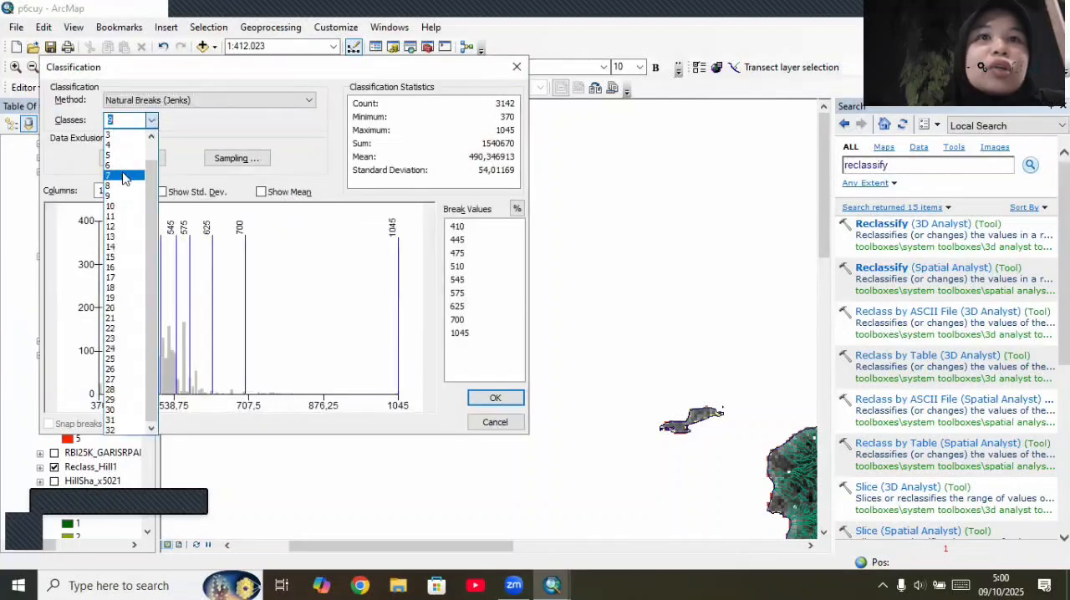
{"action": "left_click", "coordinate": [118, 162]}
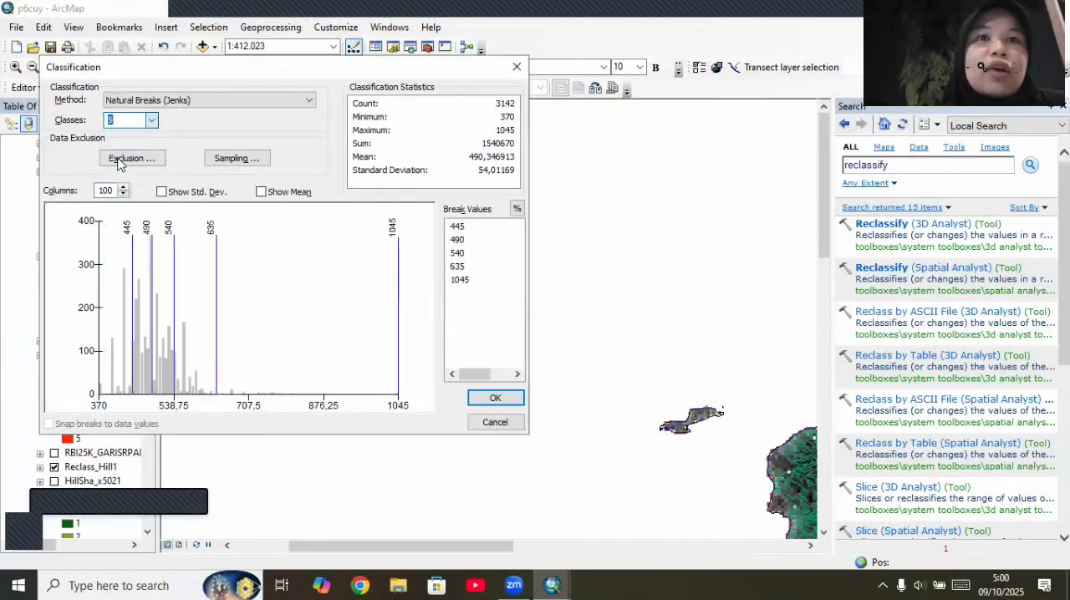
{"action": "left_click", "coordinate": [497, 400]}
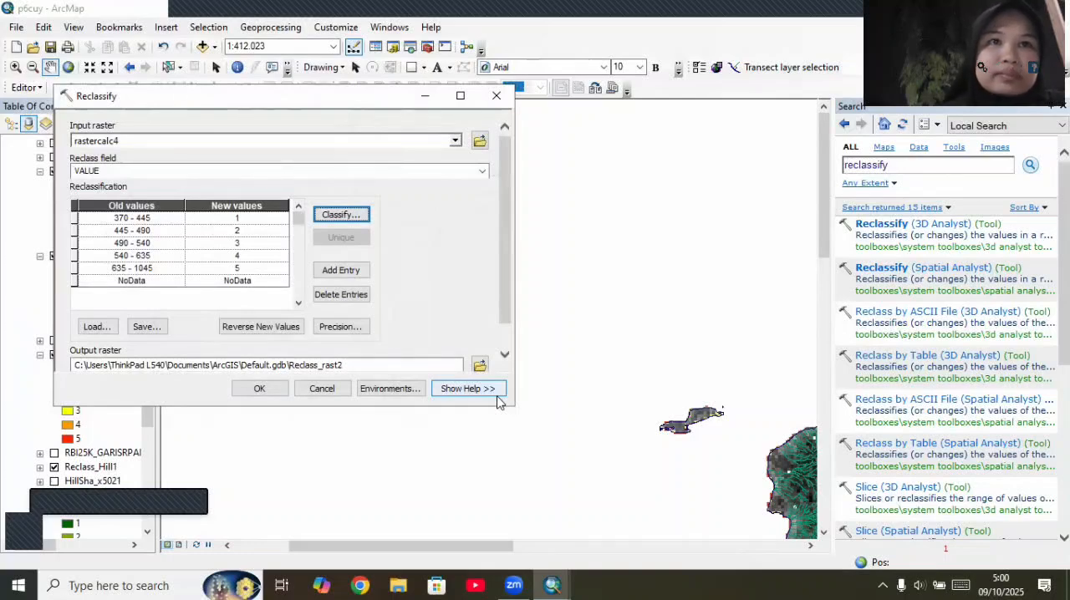
{"action": "left_click", "coordinate": [259, 389]}
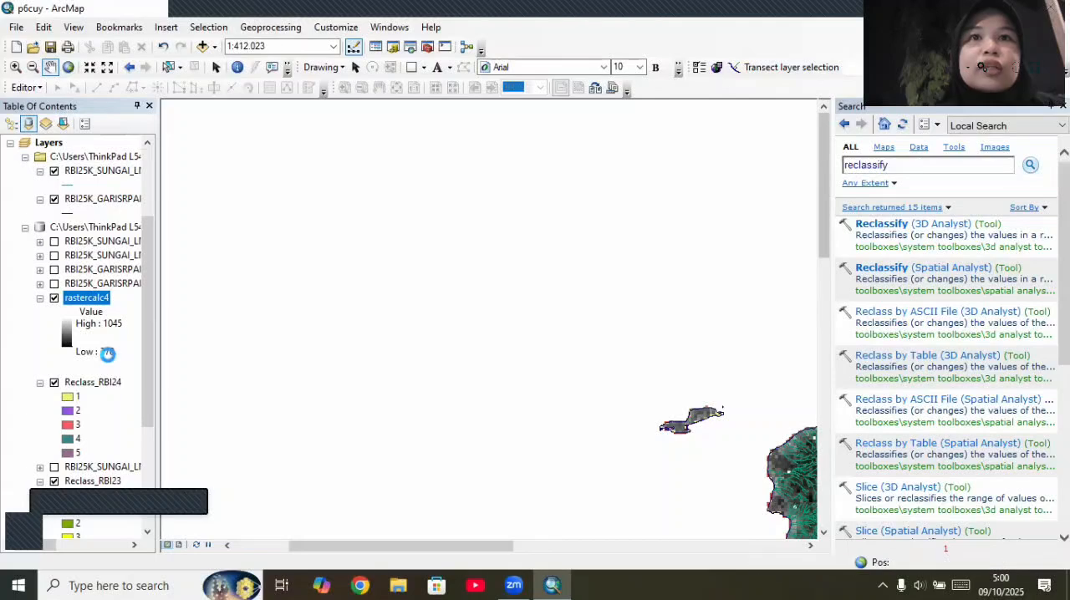
Step: Symbolize the Reclass_rast2 raster's five unique values with the dark green–yellow–red color scheme
{"action": "scroll", "coordinate": [60, 317], "scroll_direction": "down", "scroll_amount": 3}
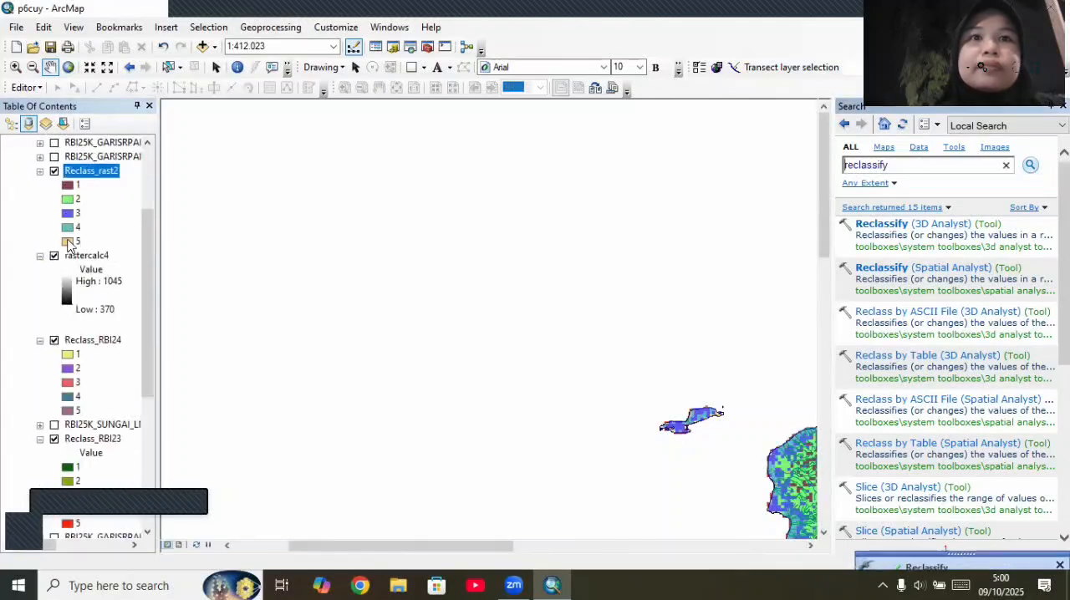
{"action": "left_click", "coordinate": [80, 165]}
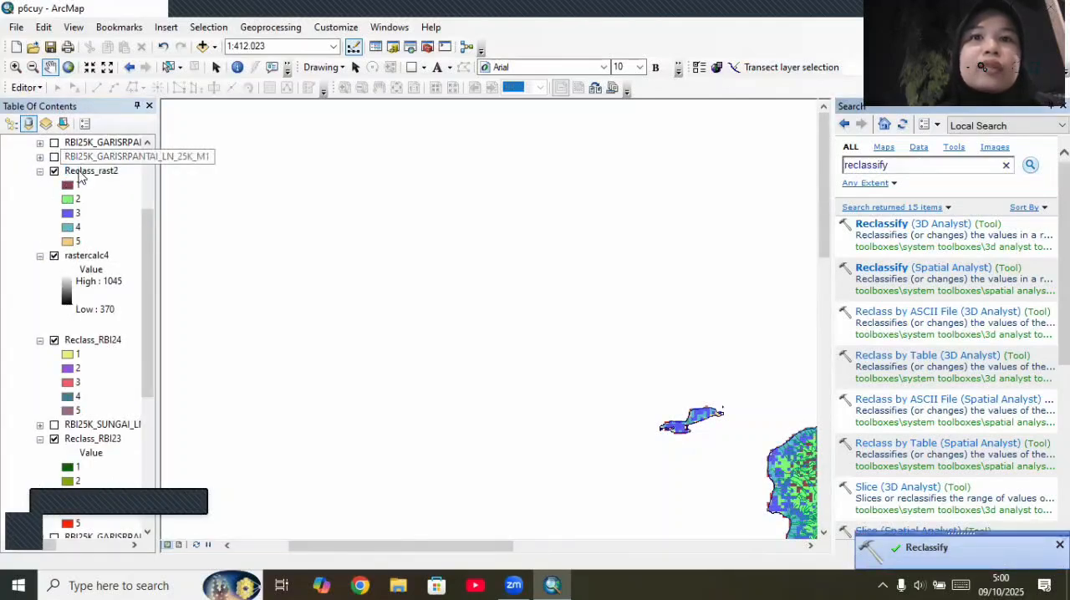
{"action": "right_click", "coordinate": [78, 160]}
{"action": "left_click", "coordinate": [74, 170]}
{"action": "right_click", "coordinate": [77, 171]}
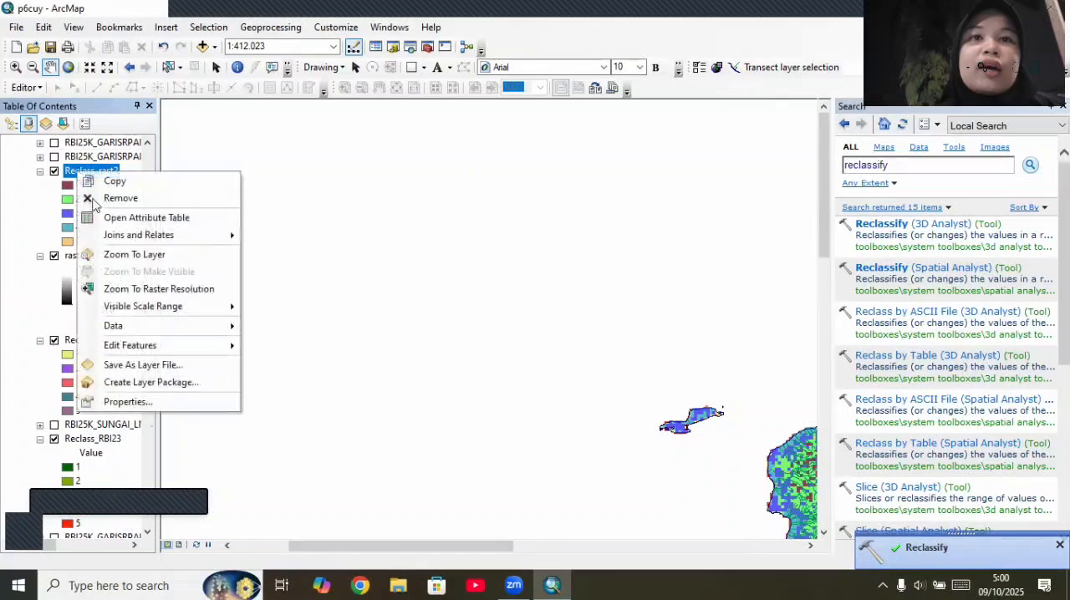
{"action": "left_click", "coordinate": [186, 401]}
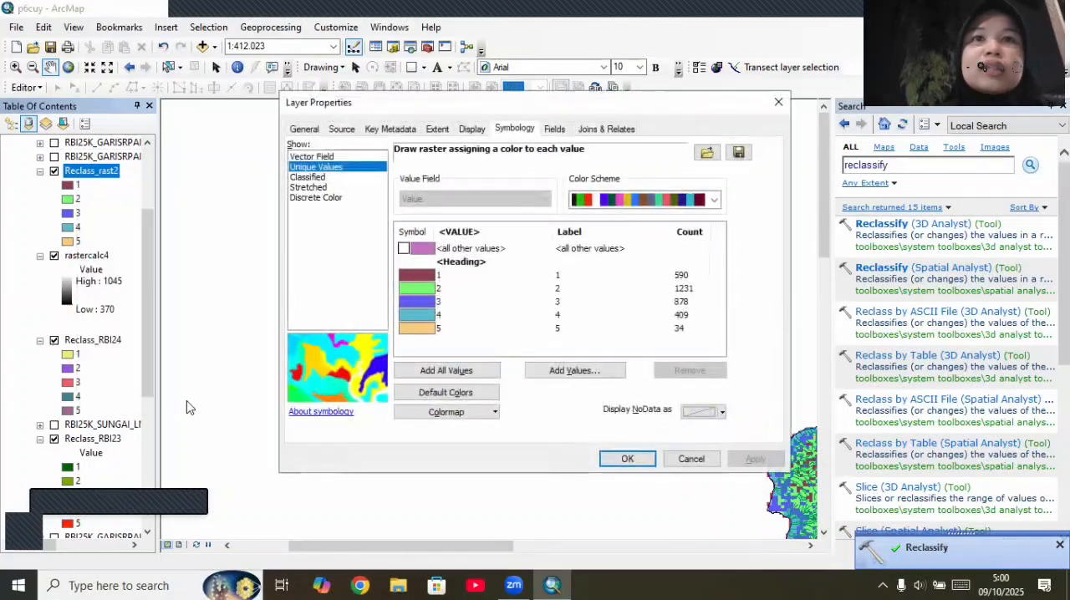
{"action": "left_click", "coordinate": [713, 200]}
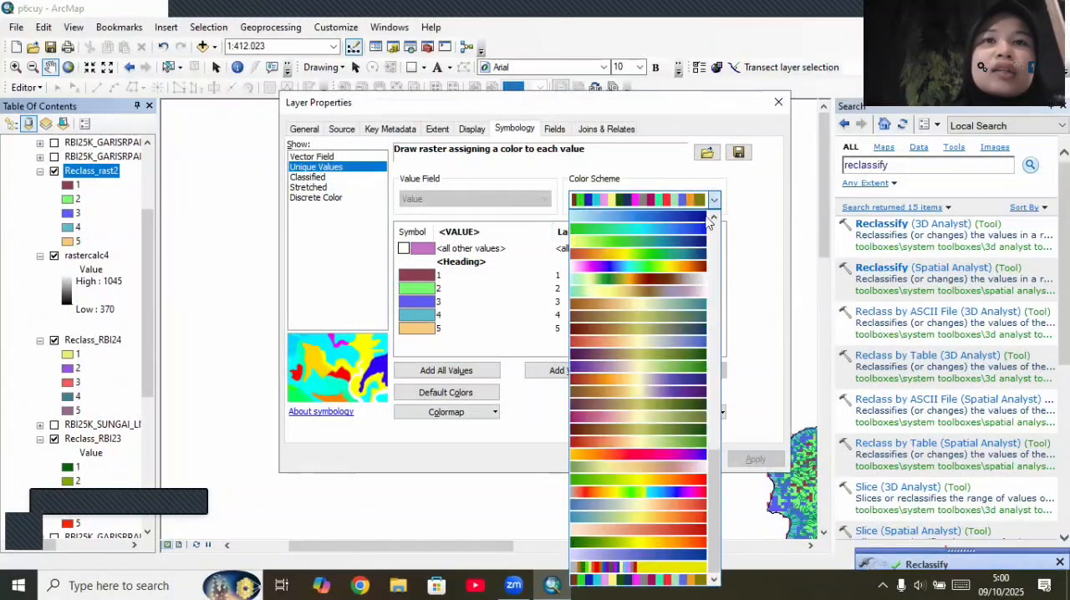
{"action": "left_click", "coordinate": [636, 541]}
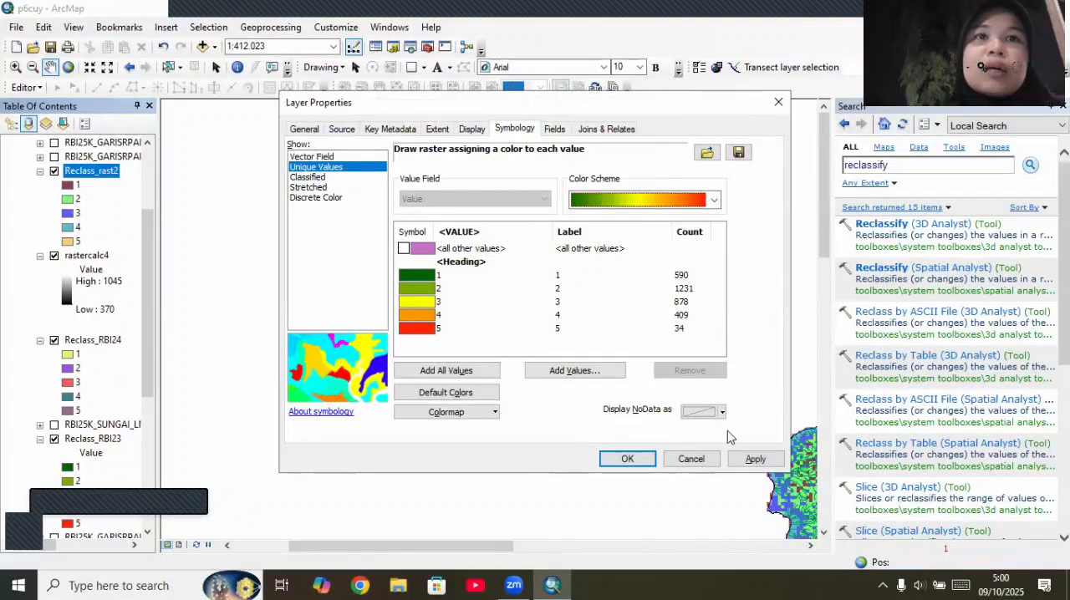
{"action": "left_click", "coordinate": [748, 458]}
{"action": "left_click", "coordinate": [628, 459]}
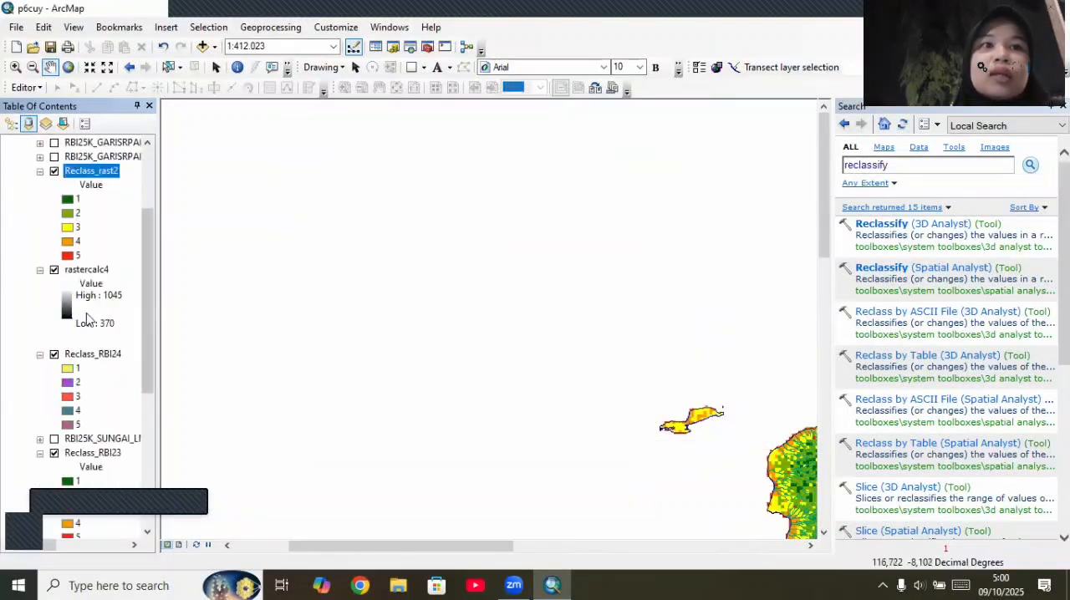
Step: Hide the rastercalc4, Reclass_RBI24, Reclass_RBI23, Reclass_Slop4 and Reclass_Hill1 layers
{"action": "left_click", "coordinate": [55, 270]}
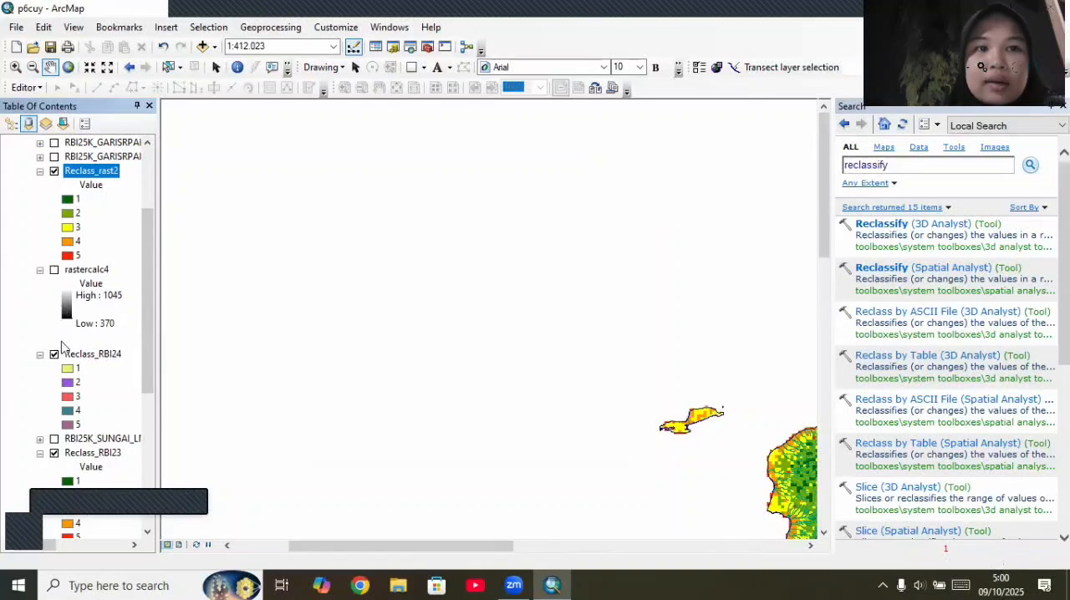
{"action": "left_click", "coordinate": [54, 354]}
{"action": "scroll", "coordinate": [60, 399], "scroll_direction": "down", "scroll_amount": 2}
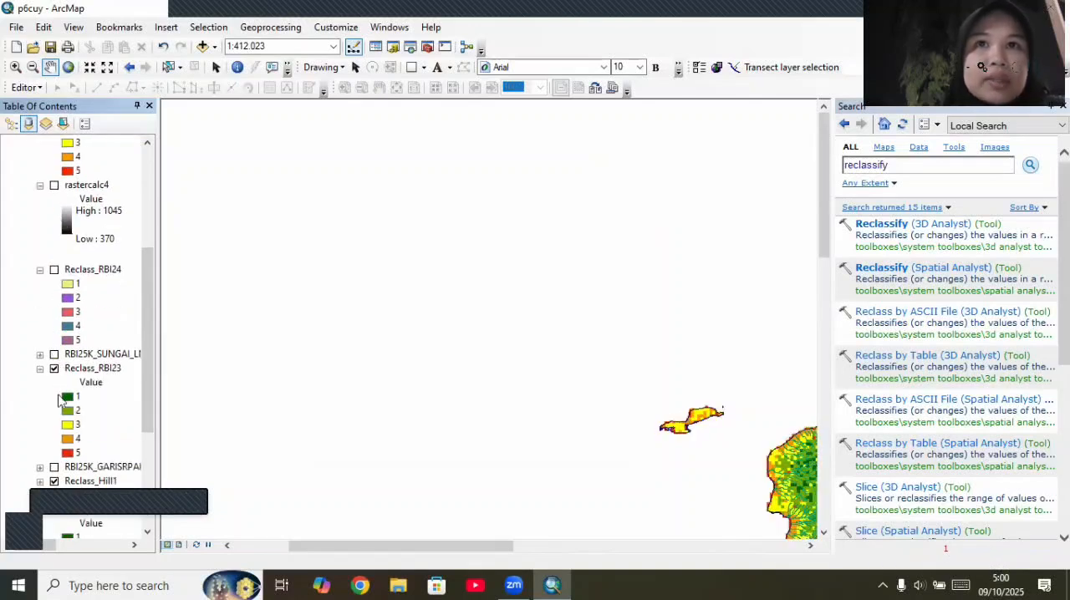
{"action": "left_click", "coordinate": [54, 368]}
{"action": "scroll", "coordinate": [52, 418], "scroll_direction": "down", "scroll_amount": 2}
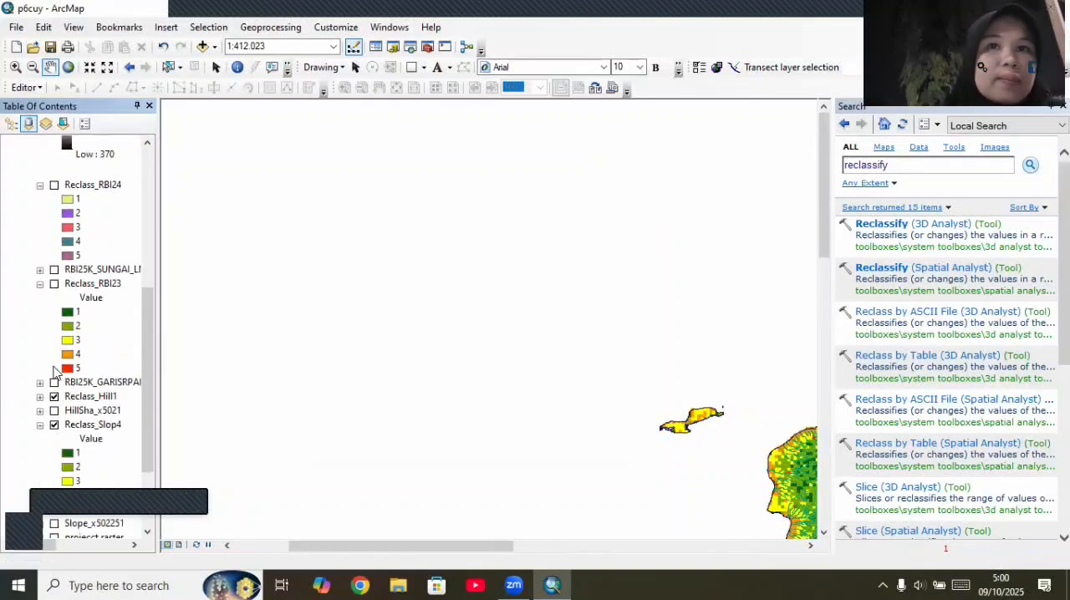
{"action": "left_click", "coordinate": [54, 425]}
{"action": "left_click", "coordinate": [54, 396]}
{"action": "scroll", "coordinate": [59, 399], "scroll_direction": "down", "scroll_amount": 3}
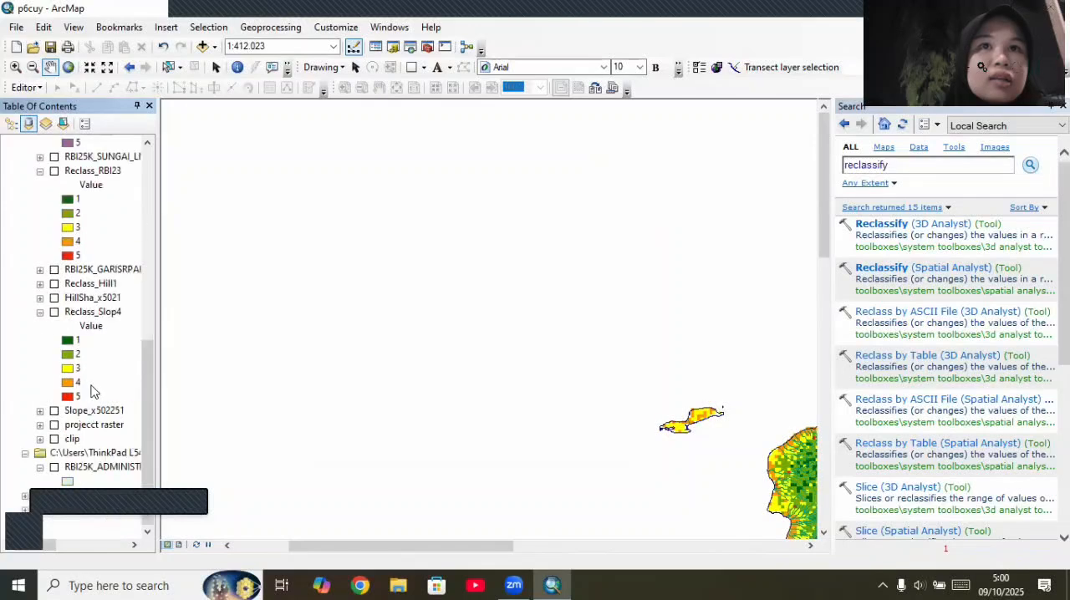
Step: Hide the river and coastline line layers so only the Reclass_rast2 raster displays on the small island
{"action": "left_click_drag", "start_coordinate": [608, 412], "coordinate": [571, 384]}
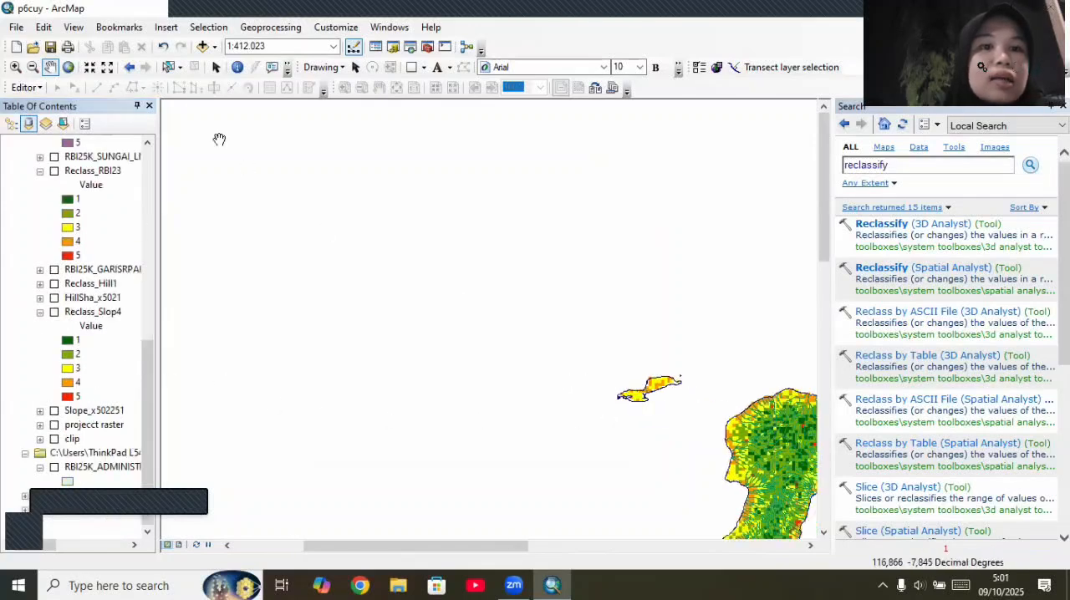
{"action": "left_click", "coordinate": [15, 67]}
{"action": "scroll", "coordinate": [652, 395], "scroll_direction": "down", "scroll_amount": 4}
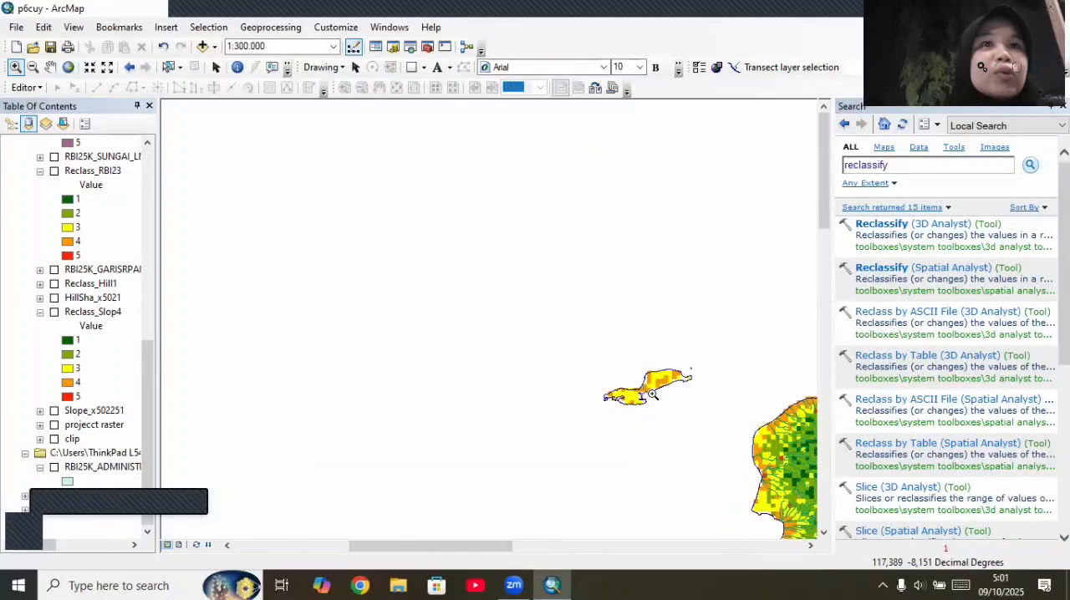
{"action": "scroll", "coordinate": [652, 395], "scroll_direction": "down", "scroll_amount": 3}
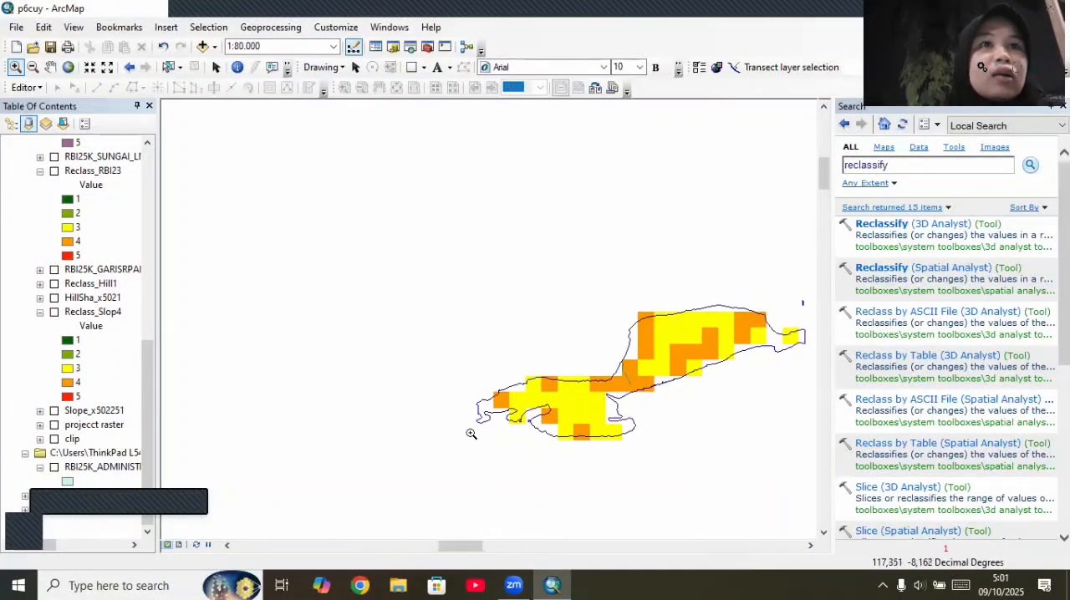
{"action": "scroll", "coordinate": [60, 425], "scroll_direction": "up", "scroll_amount": 4}
{"action": "scroll", "coordinate": [60, 425], "scroll_direction": "up", "scroll_amount": 5}
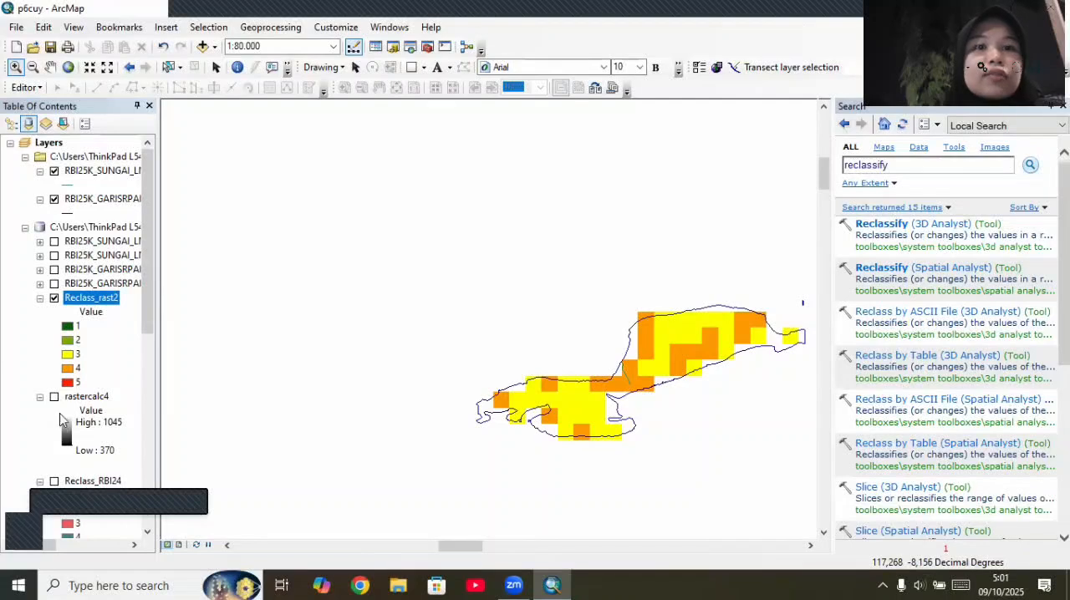
{"action": "left_click", "coordinate": [55, 171]}
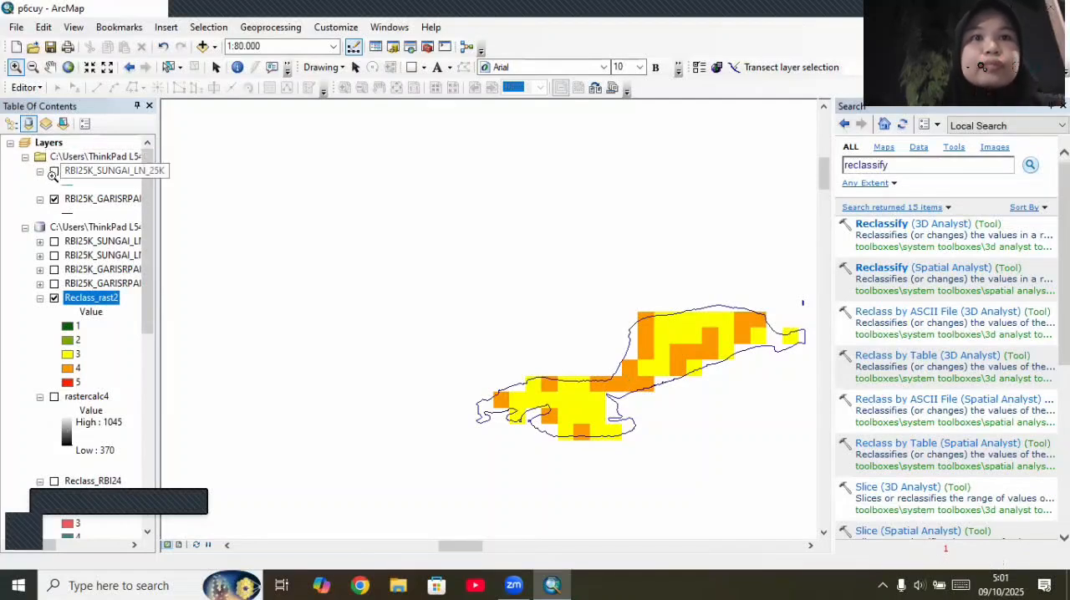
{"action": "left_click", "coordinate": [55, 199]}
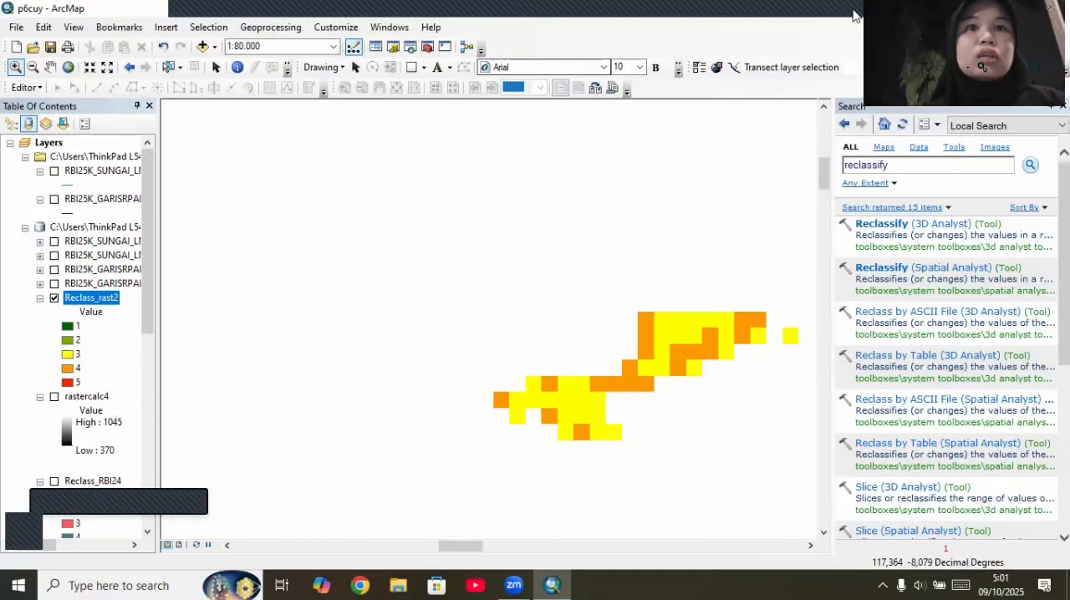
Step: Examine the finished tsunami vulnerability map layout in the p6 document, including its title, legend, inset and scale bar
{"action": "mouse_move", "coordinate": [837, 26]}
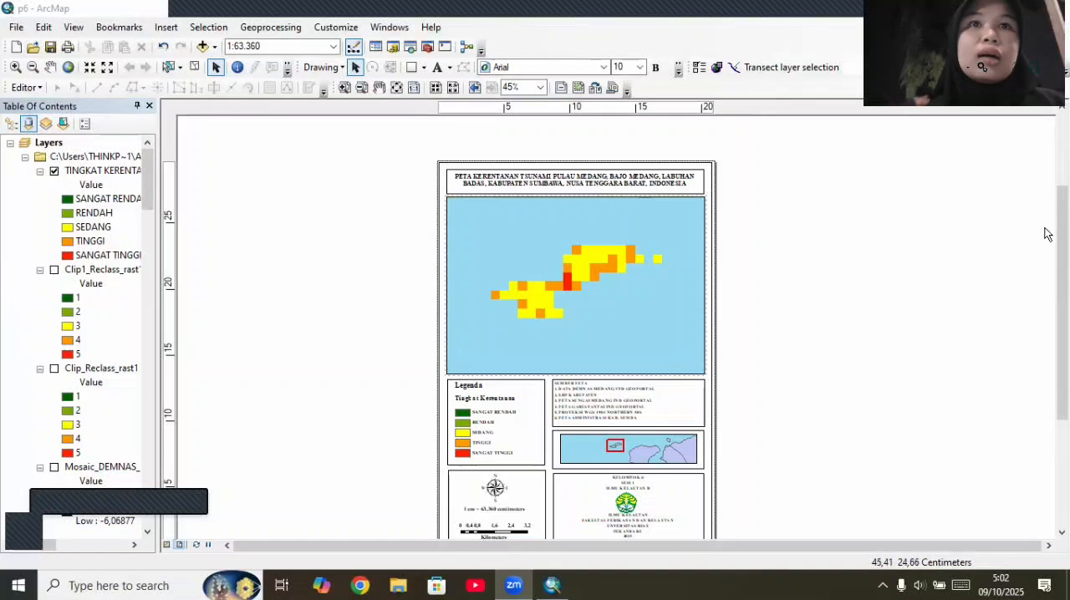
{"action": "left_click_drag", "start_coordinate": [1062, 238], "coordinate": [1062, 315]}
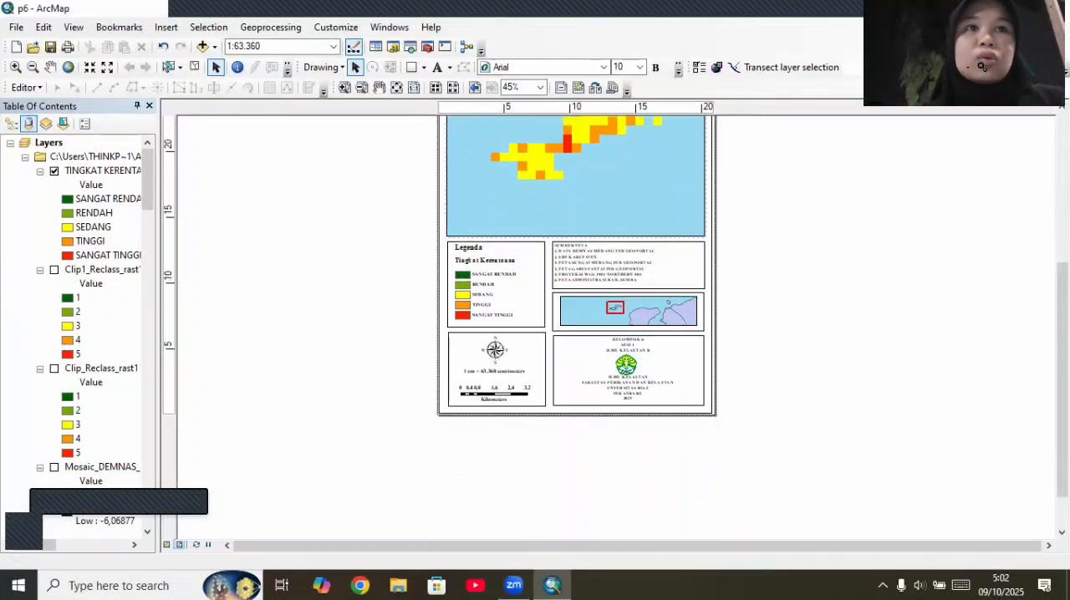
{"action": "left_click_drag", "start_coordinate": [1062, 315], "coordinate": [1062, 220]}
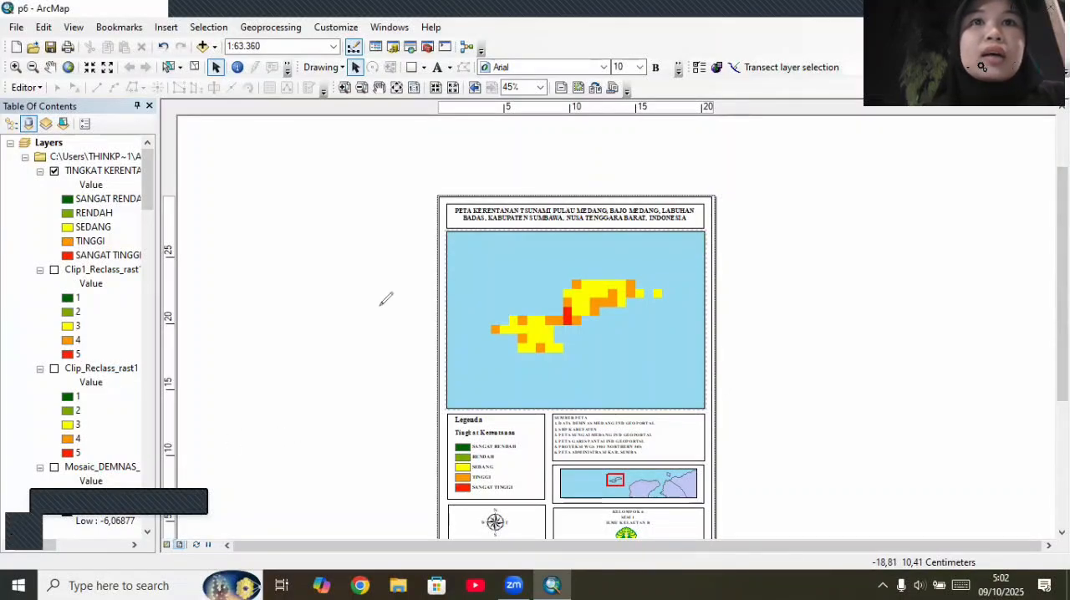
{"action": "left_click_drag", "start_coordinate": [289, 309], "coordinate": [409, 259]}
{"action": "mouse_move", "coordinate": [232, 131]}
{"action": "left_mouse_down"}
{"action": "mouse_move", "coordinate": [249, 242]}
{"action": "mouse_move", "coordinate": [259, 199]}
{"action": "left_mouse_up"}
{"action": "mouse_move", "coordinate": [284, 159]}
{"action": "left_mouse_down"}
{"action": "mouse_move", "coordinate": [303, 158]}
{"action": "mouse_move", "coordinate": [334, 199]}
{"action": "left_mouse_up"}
{"action": "mouse_move", "coordinate": [337, 147]}
{"action": "left_mouse_down"}
{"action": "mouse_move", "coordinate": [380, 184]}
{"action": "mouse_move", "coordinate": [402, 142]}
{"action": "mouse_move", "coordinate": [426, 175]}
{"action": "left_mouse_up"}
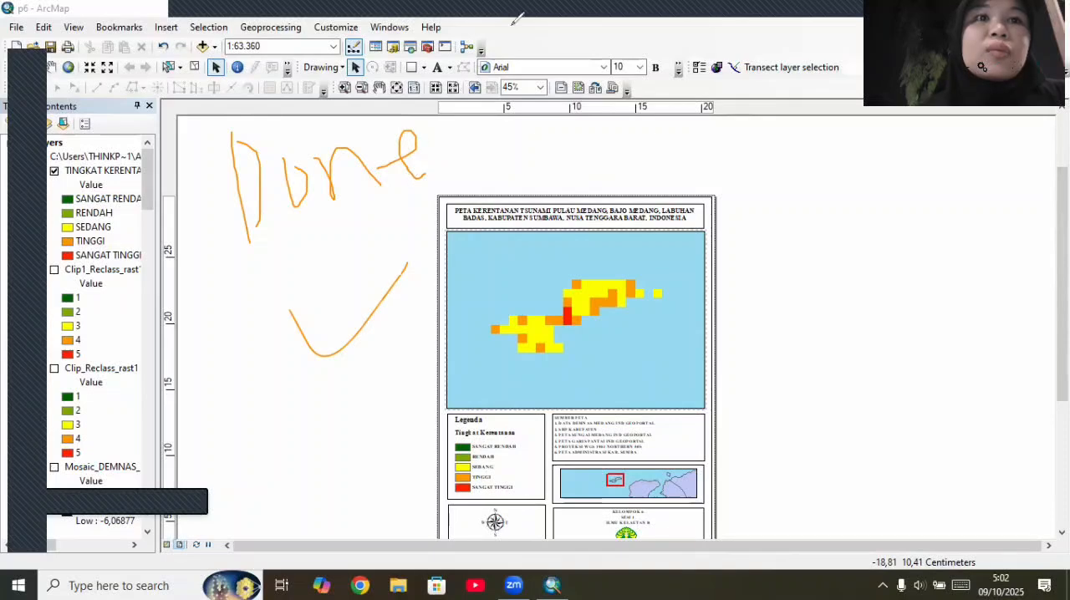